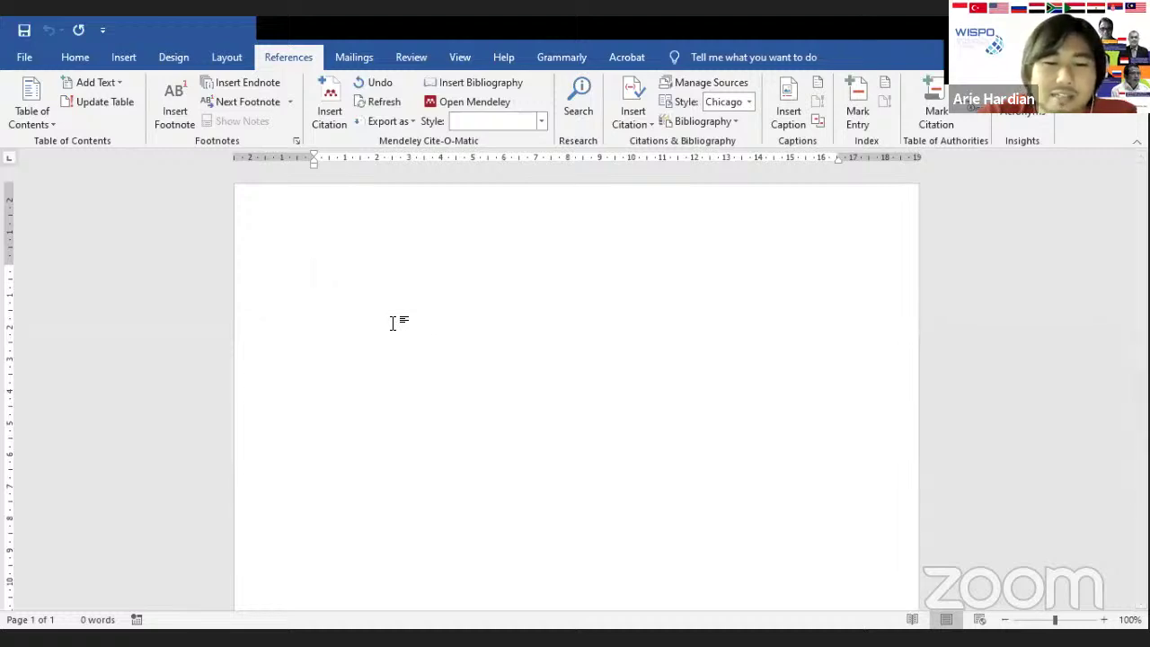
Write "Pemanasan global diakibatkan oleh meningkatkan konsentrasi Green House Gas akibat pembakaran bahan bakar fosil ." at the start of the blank document.
type("pemana")
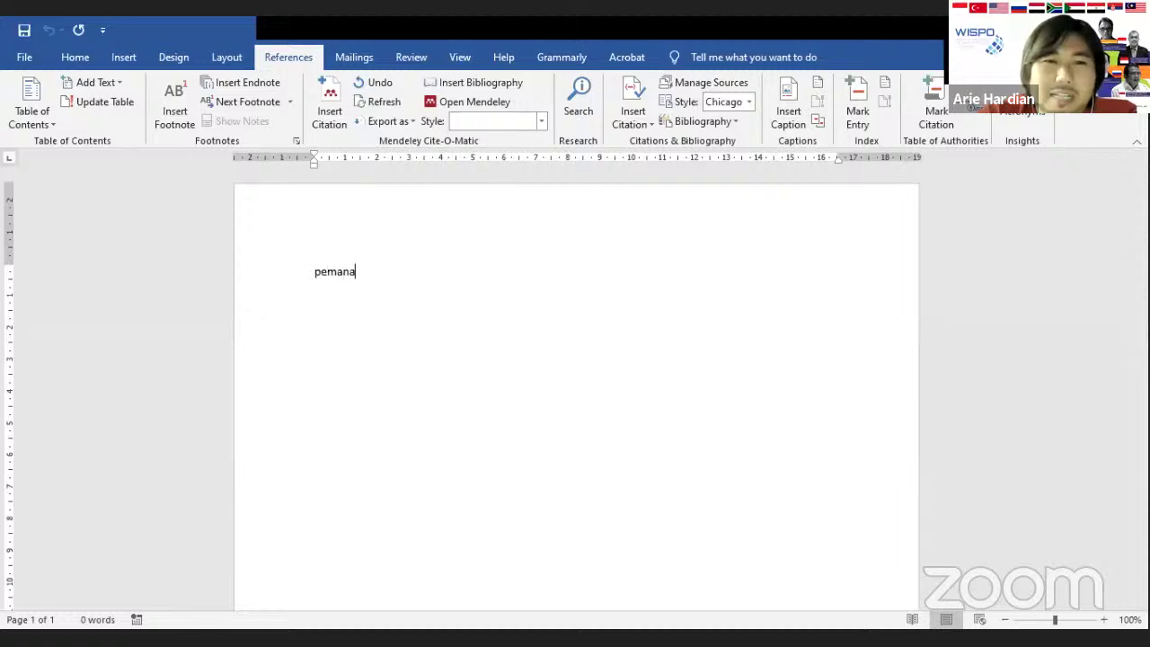
type("san global dia")
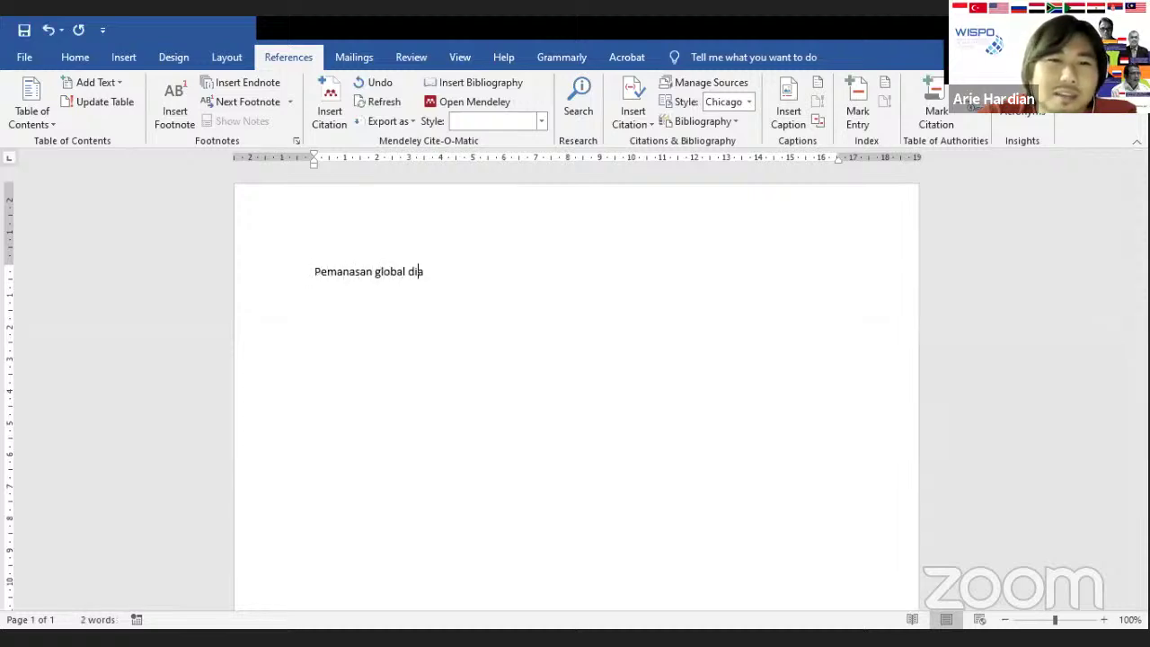
type("kibatkan ol")
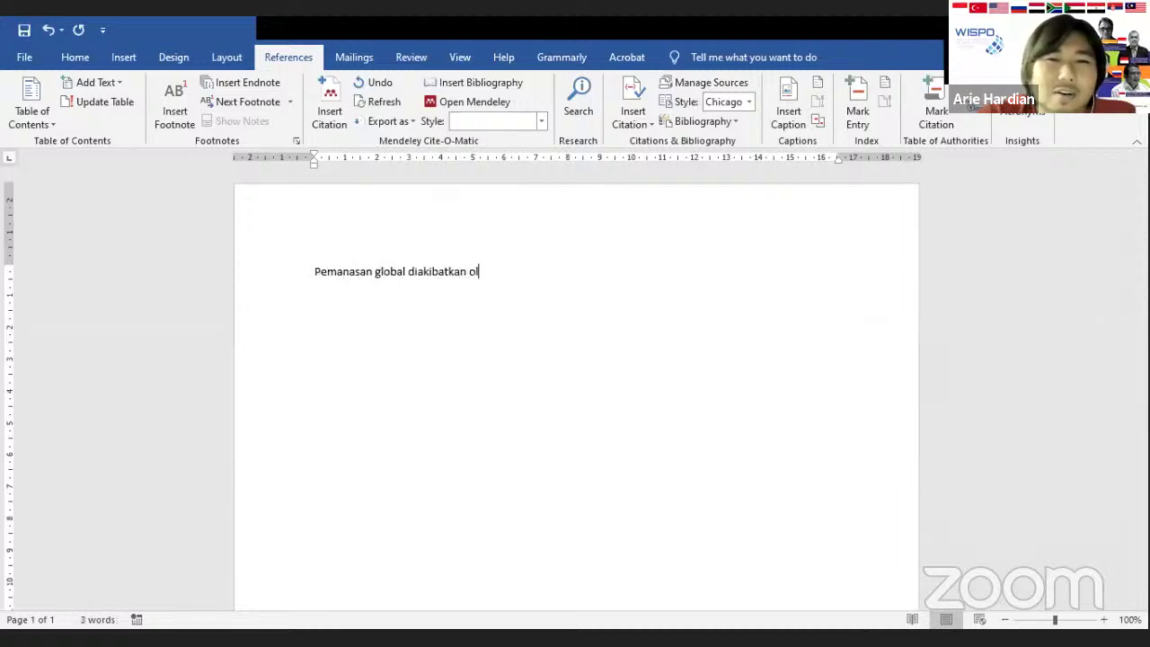
type("eh meningkatk")
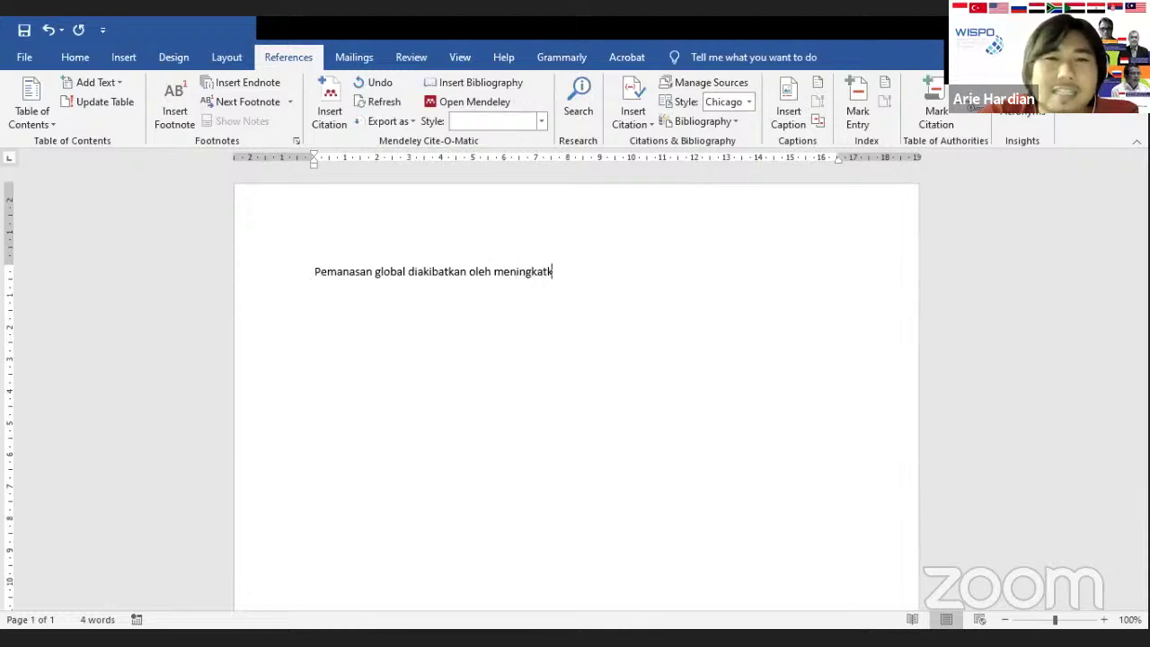
type("an konse")
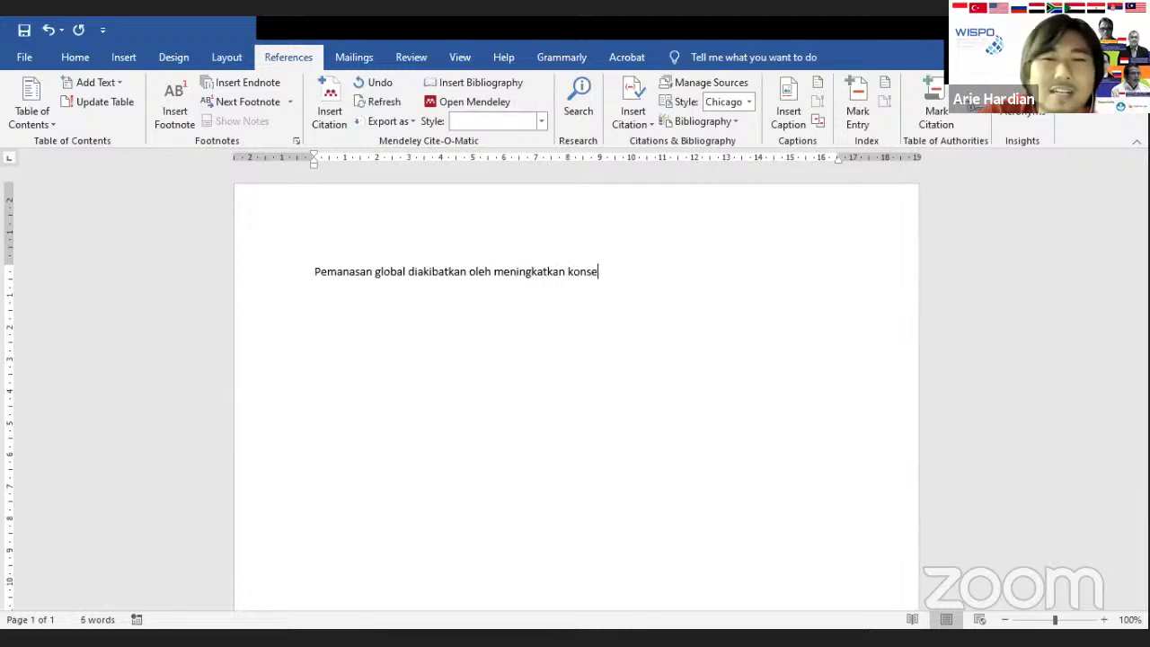
type("ntrasi ")
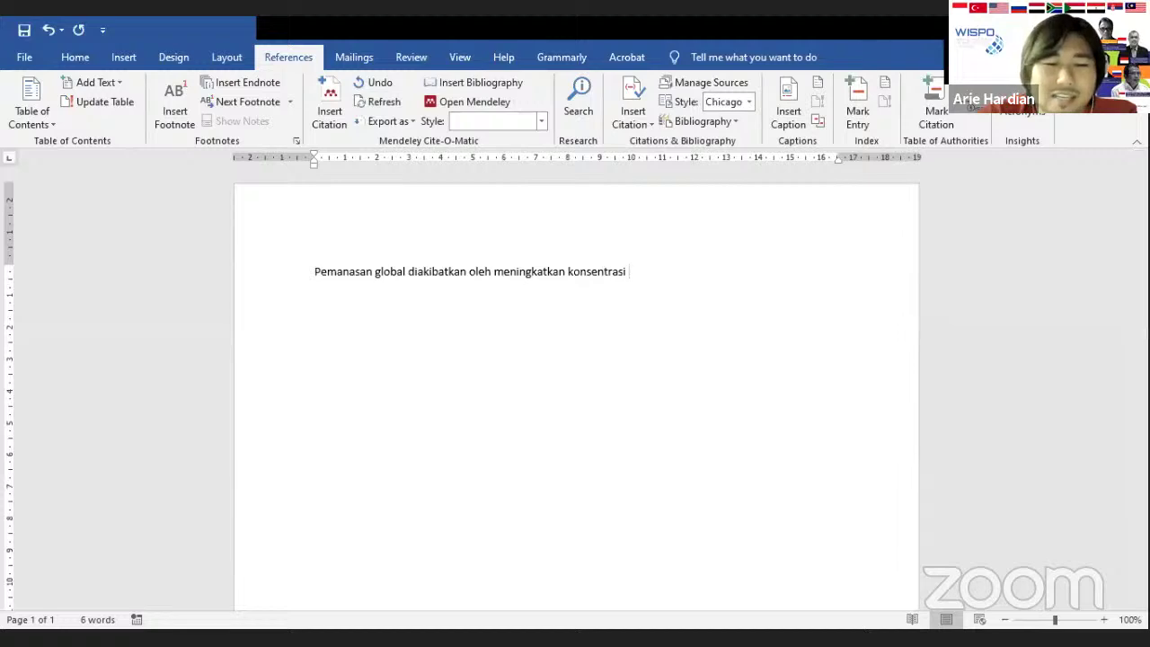
type("Green House")
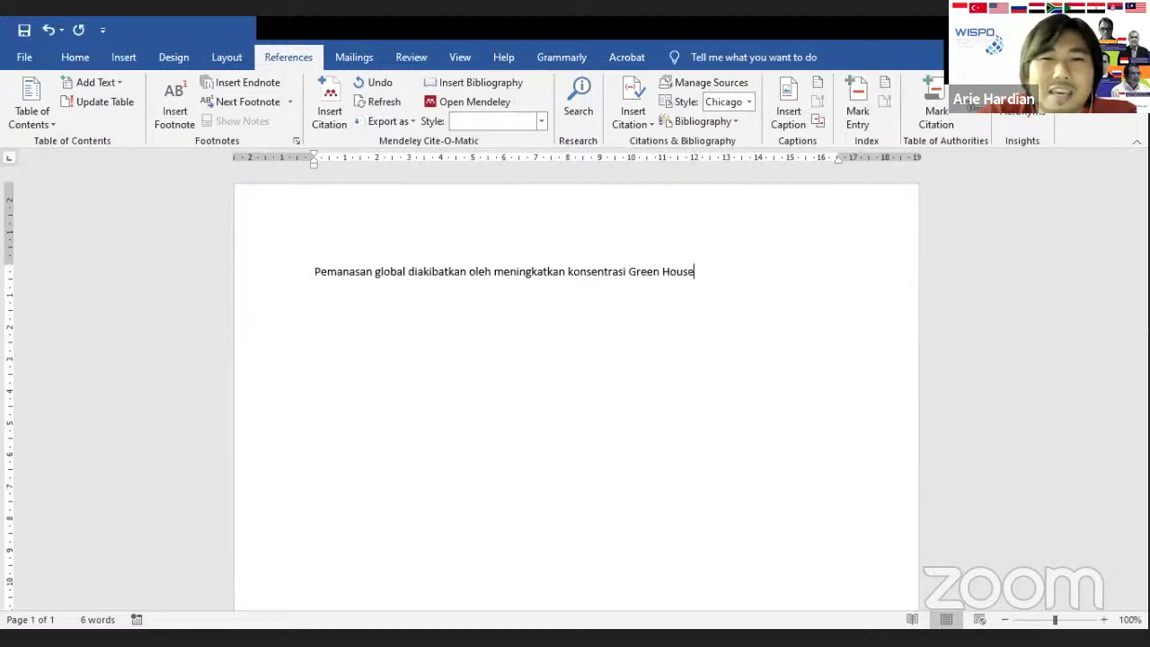
type(" Gas akibt")
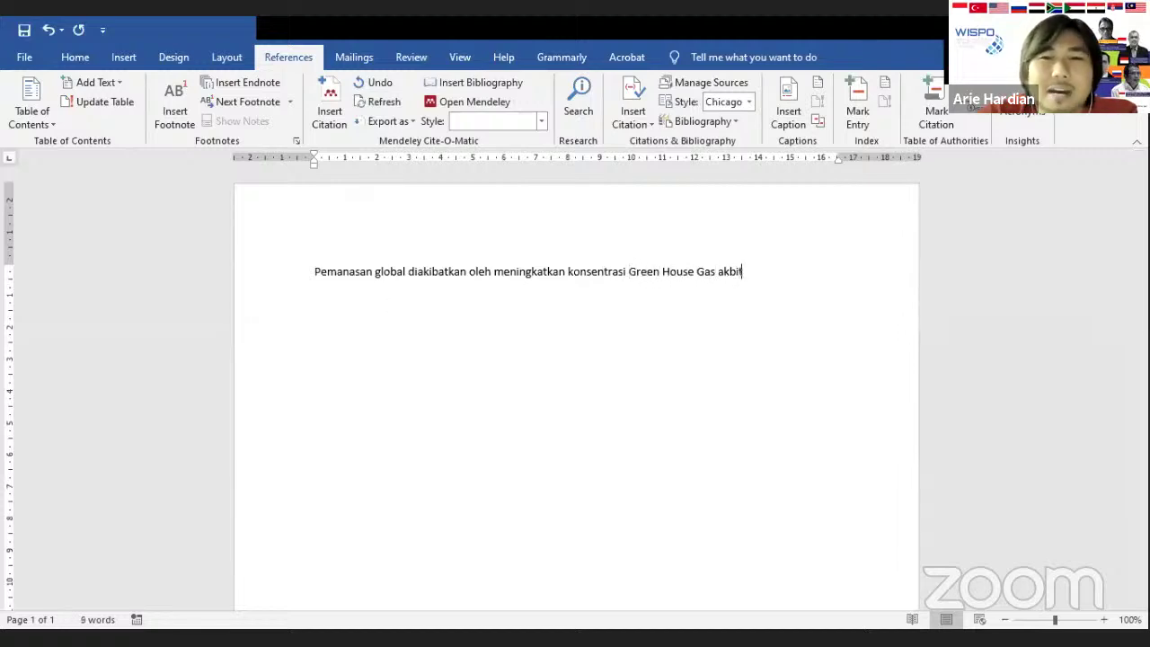
key("BackSpace")
key("BackSpace")
type("bat ")
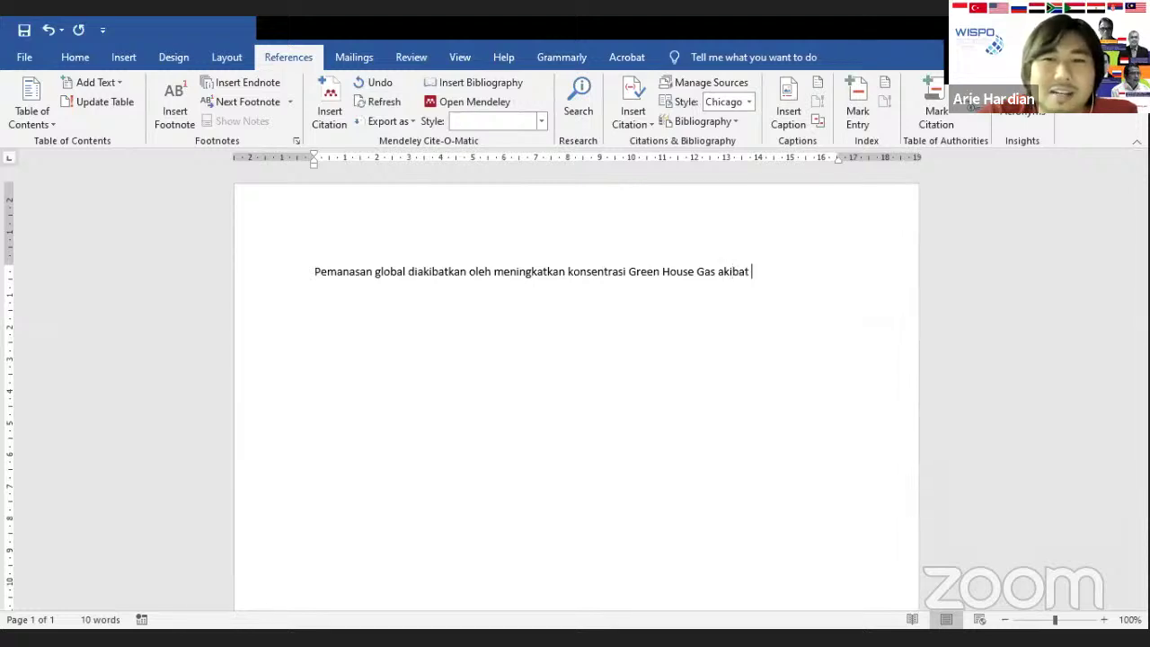
type("pembakar")
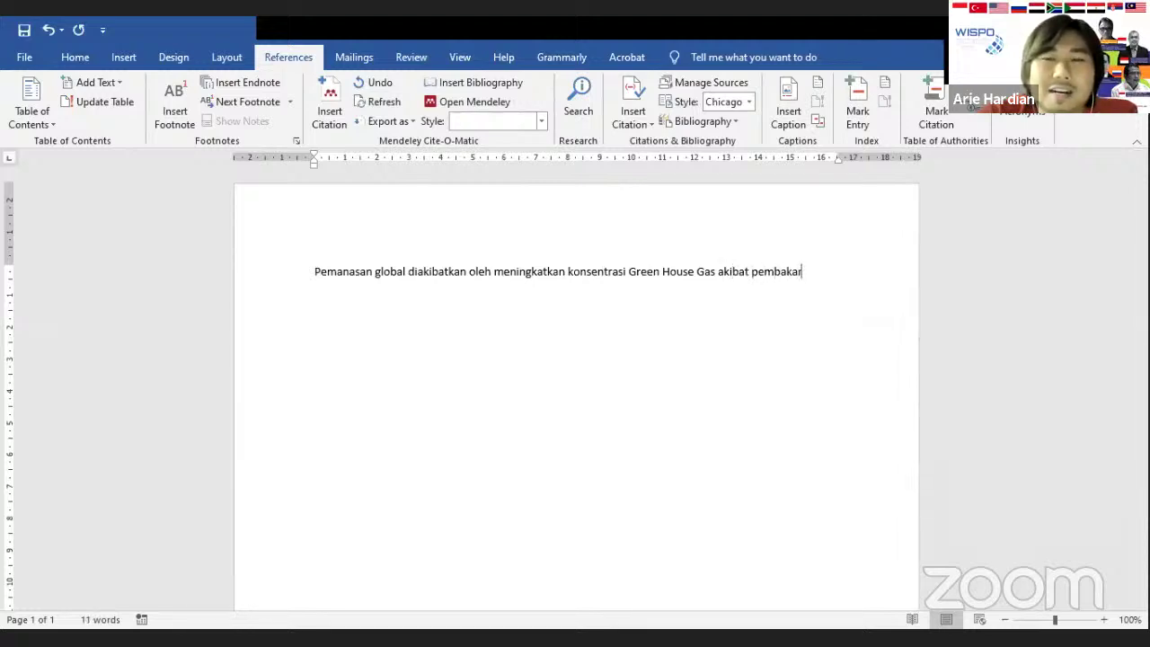
type("an bahan baka")
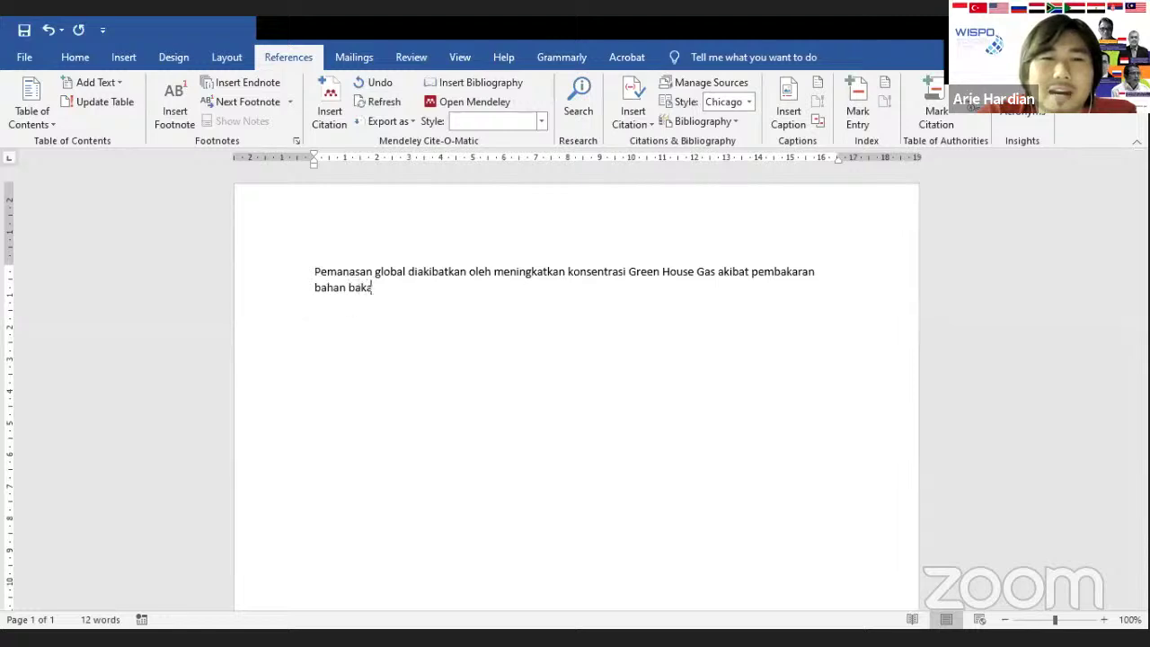
type("r fosil .")
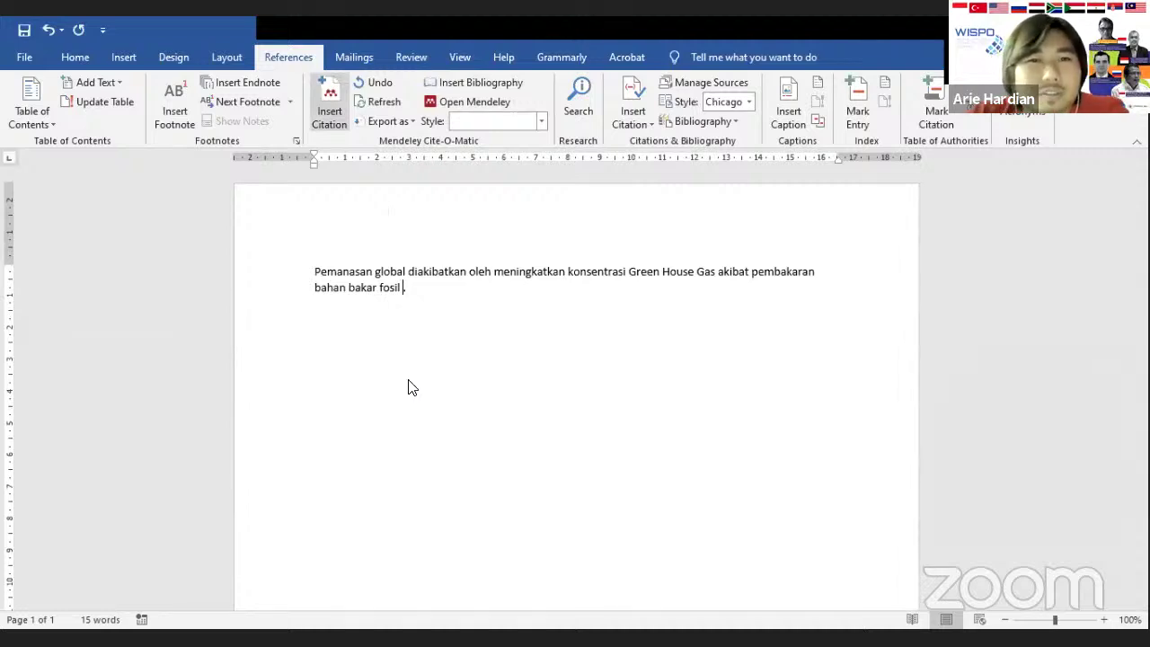
Correct the word "meningkatkan" to "meningkatnya" in the opening sentence.
left_click(339, 109)
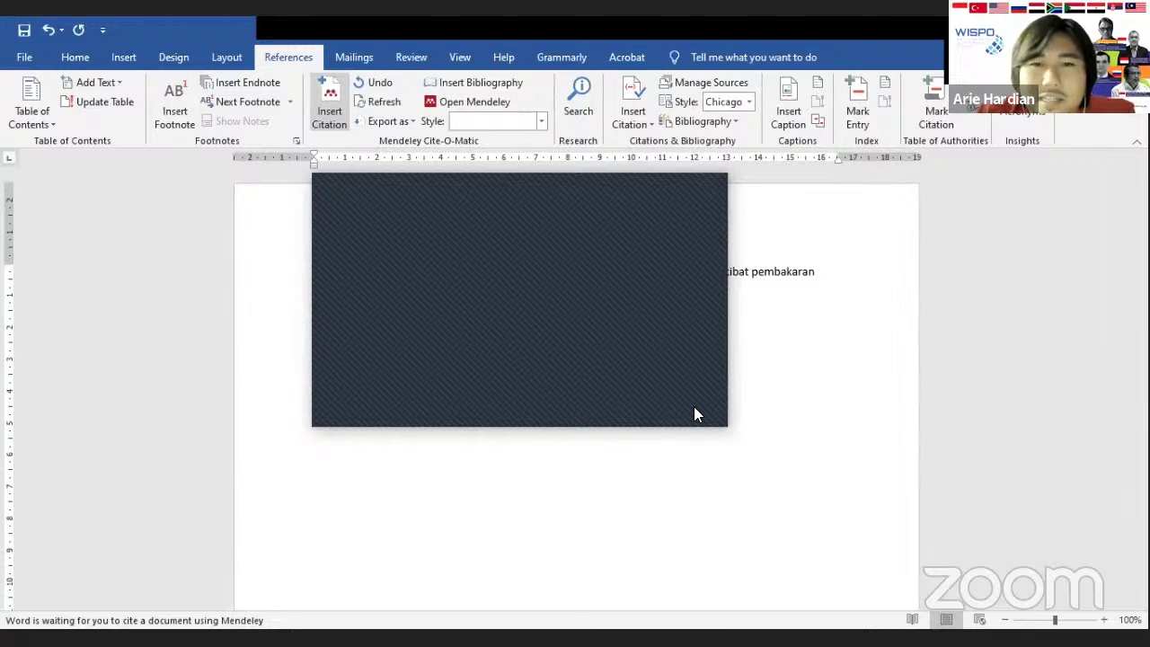
key("Escape")
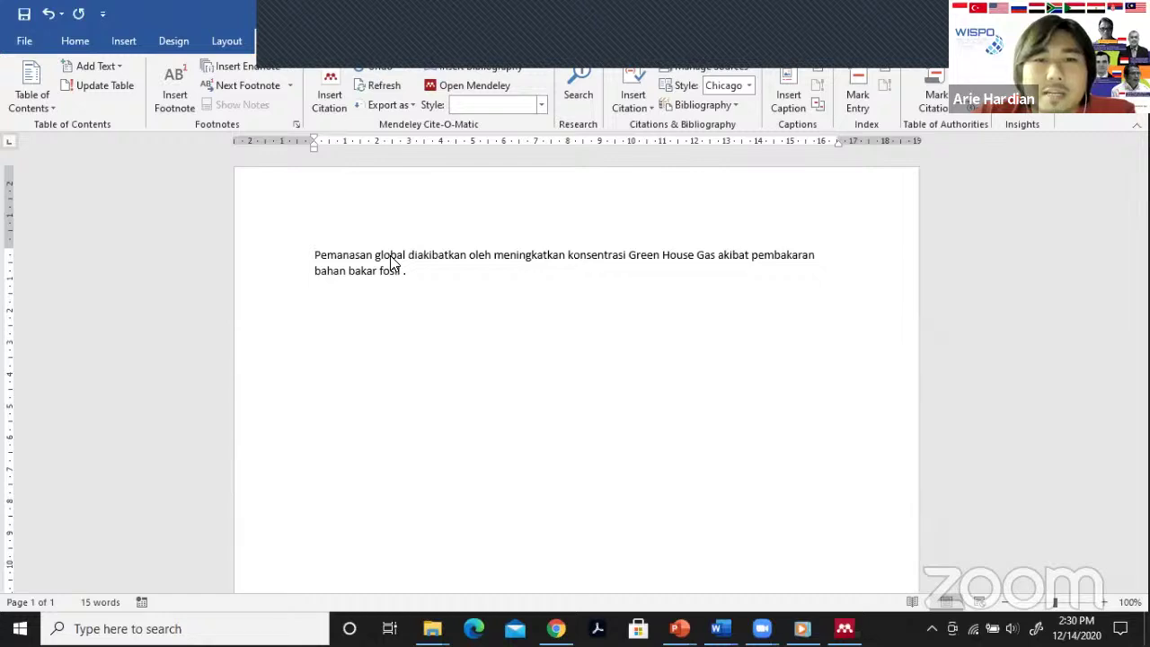
left_click(564, 255)
key("BackSpace")
key("BackSpace")
key("BackSpace")
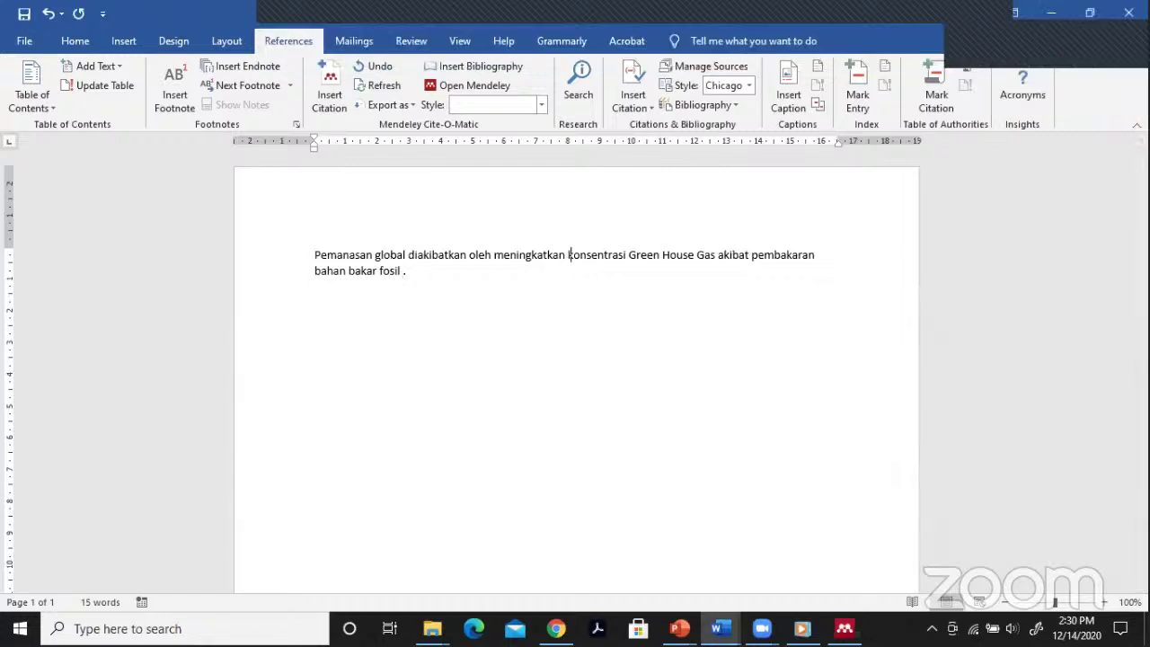
type("nya")
Insert a Mendeley citation before the full stop after "fosil", searching for "Co2" and choosing "Selectivity Enhancement in Heterogeneous Photocatalytic Transformations".
left_click(405, 270)
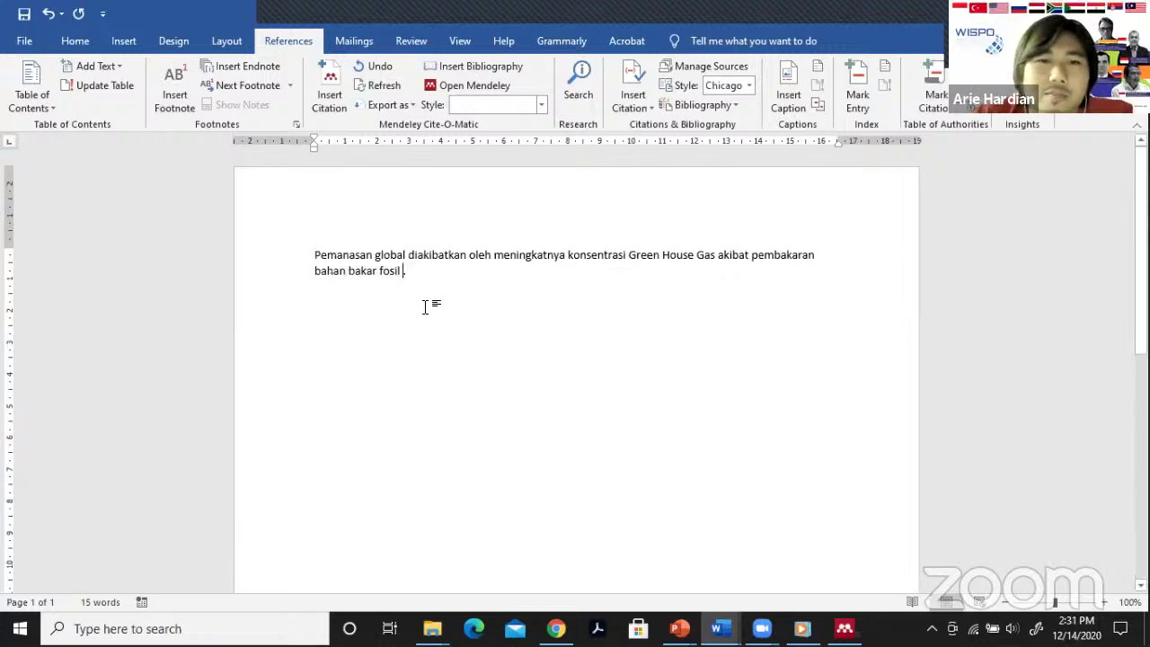
left_click(329, 97)
type("Co2")
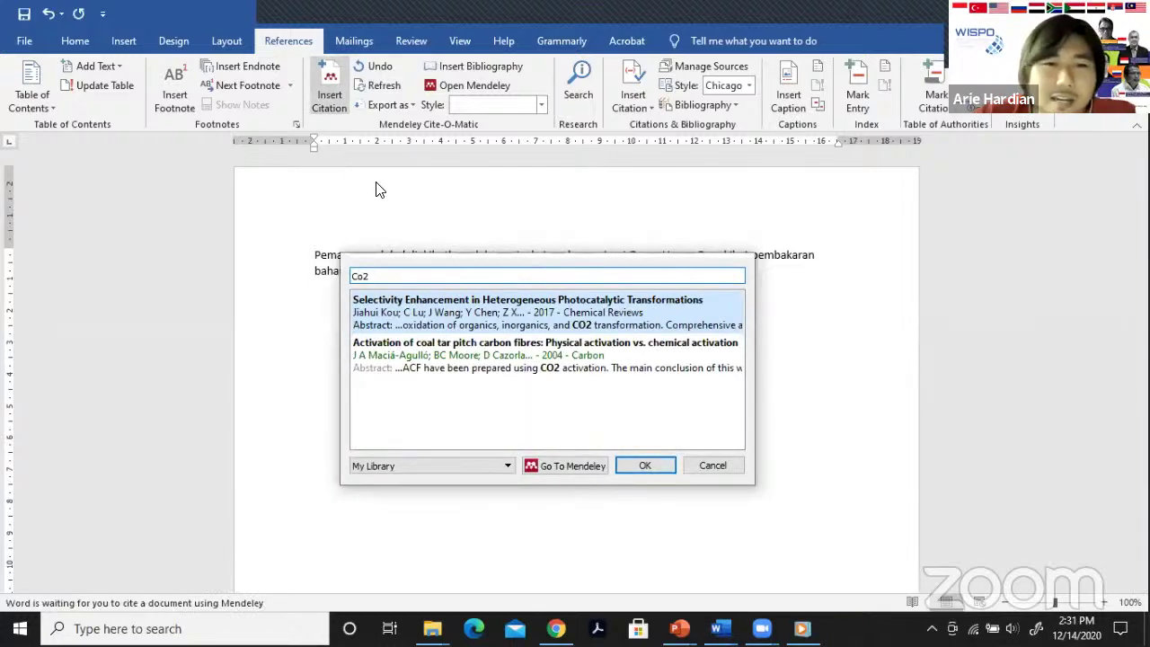
left_click(463, 306)
left_click(460, 300)
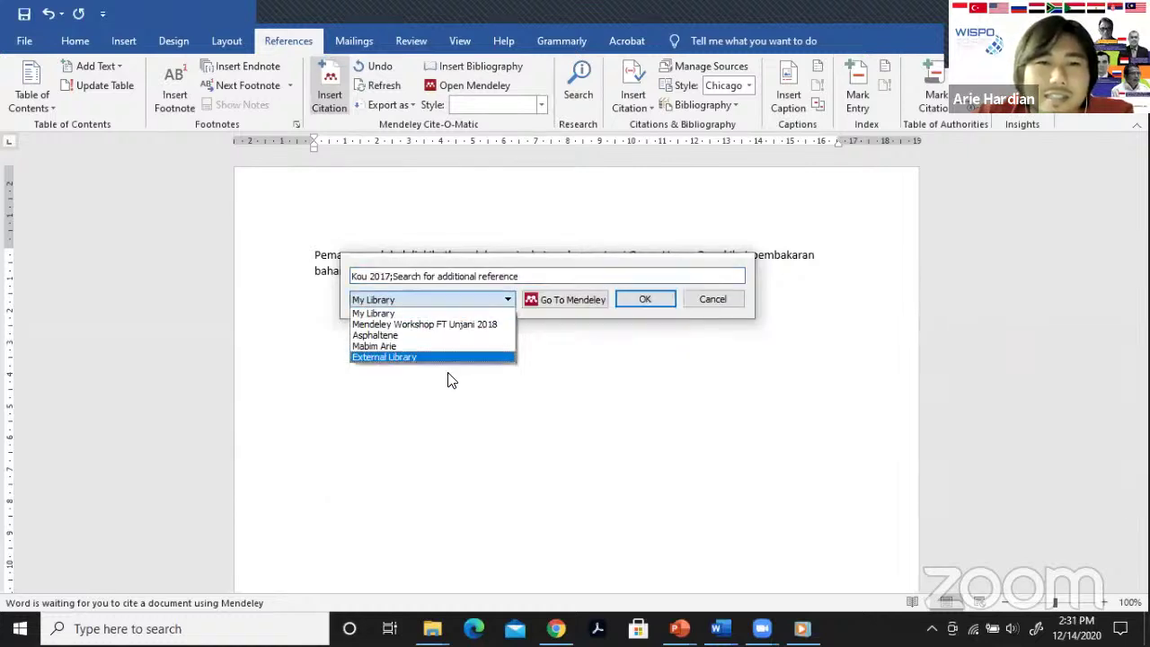
left_click(517, 276)
left_click(665, 300)
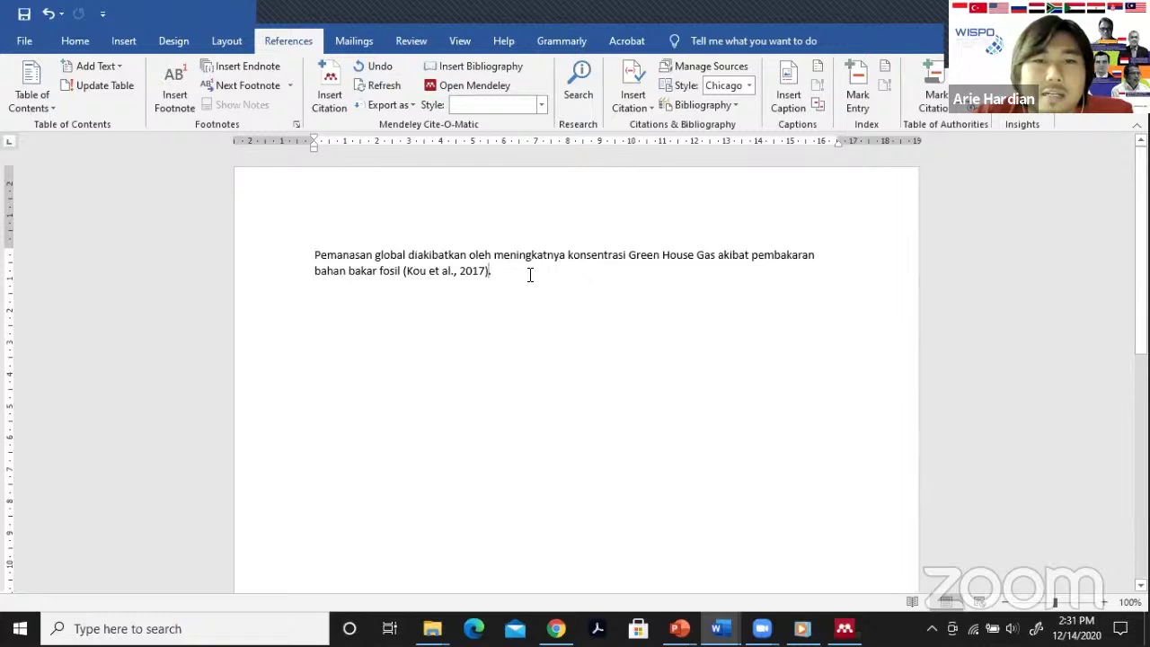
Begin a second sentence after the cited one with the words "Pemanasan global ini".
type(".")
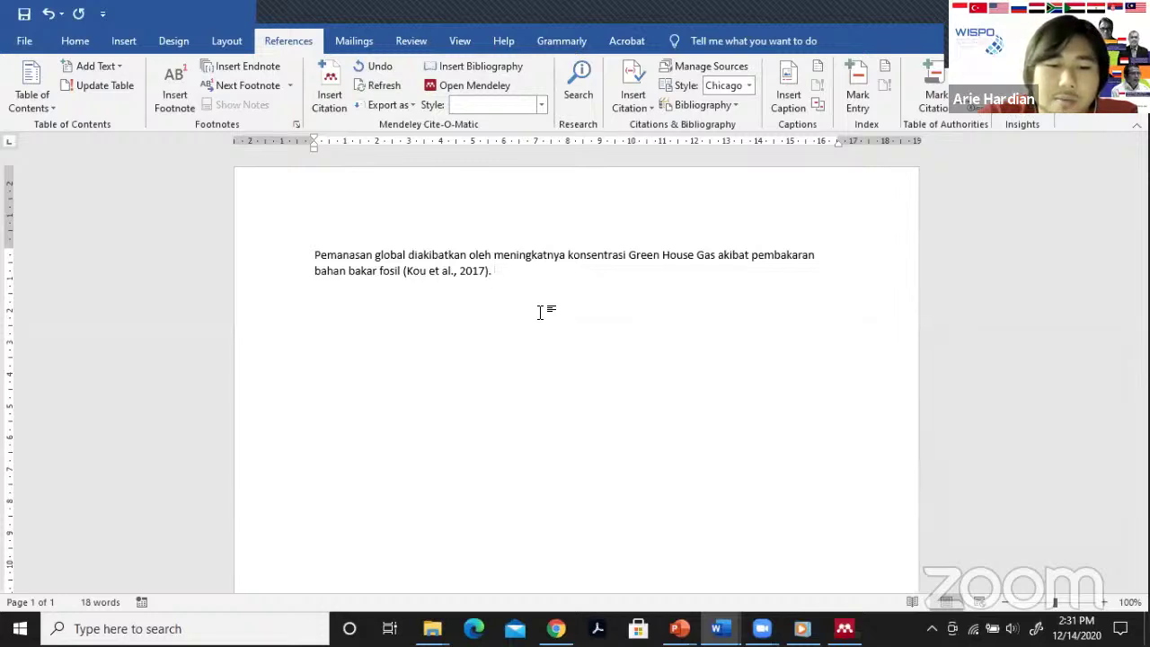
type("ad")
key("BackSpace")
key("BackSpace")
key("BackSpace")
type("Pemanas")
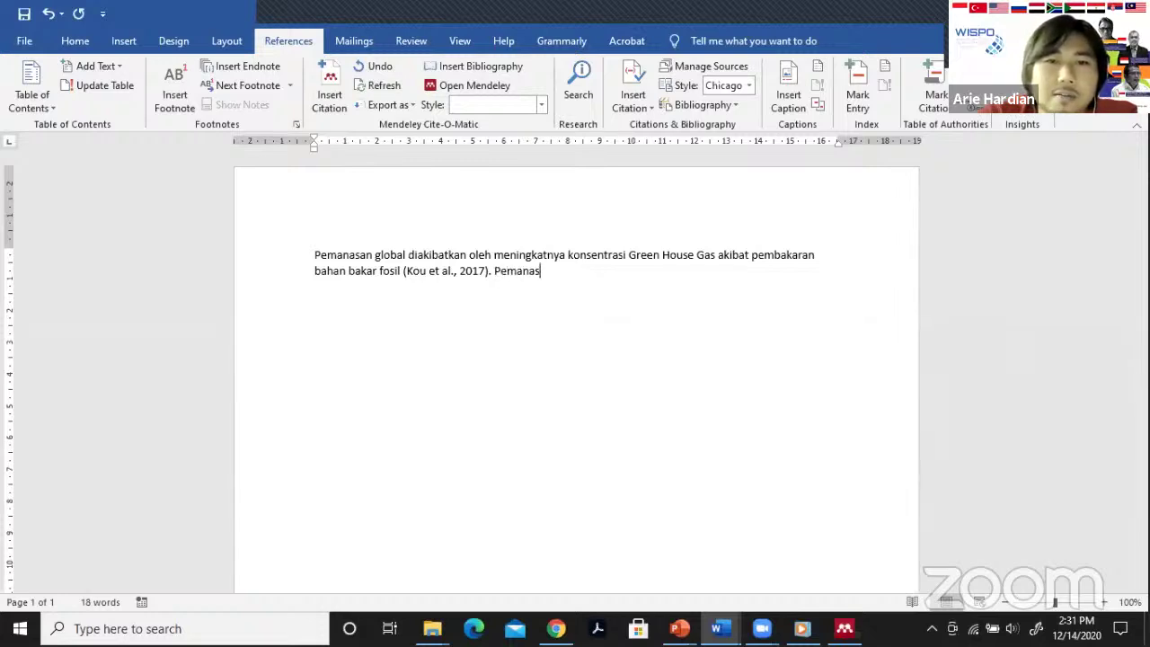
type("an")
key("BackSpace")
key("BackSpace")
type("an glo")
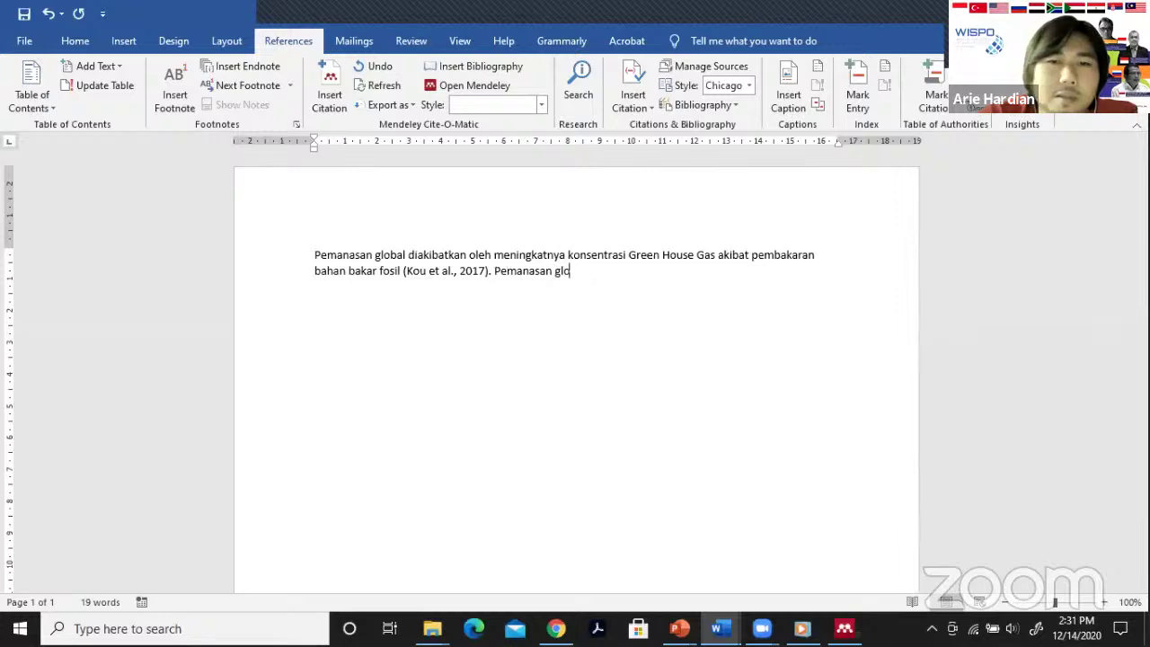
type("bal ini")
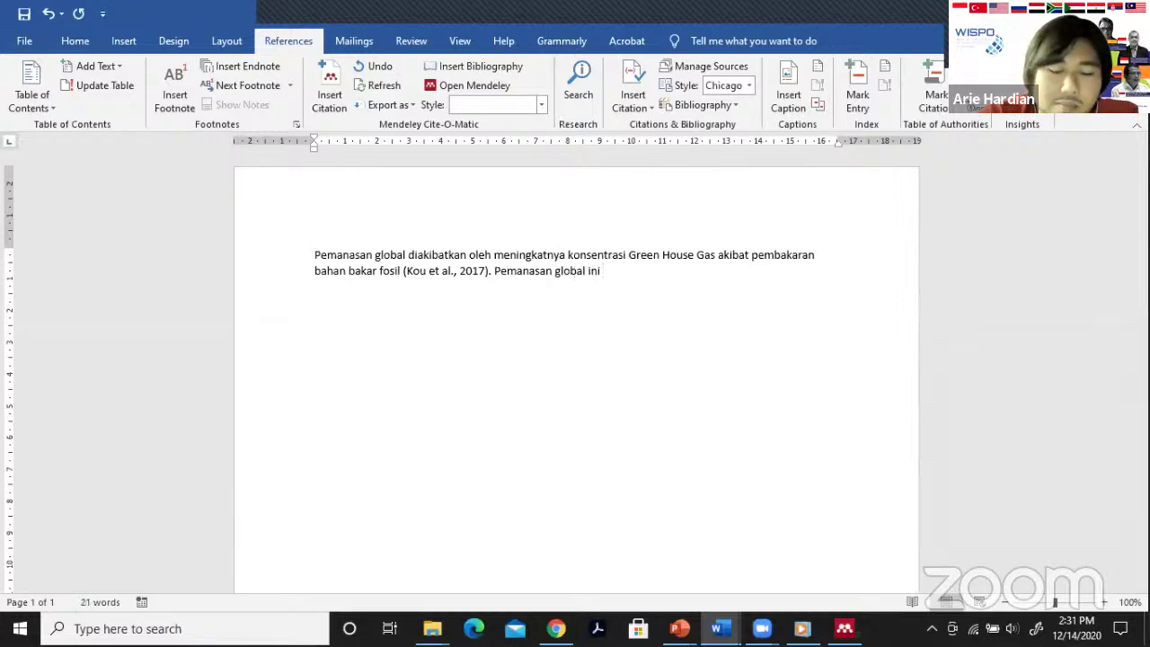
Continue the second sentence with "mengakibatkan dua masalah besar yaitu krisis energi dan".
type(" mengabitka")
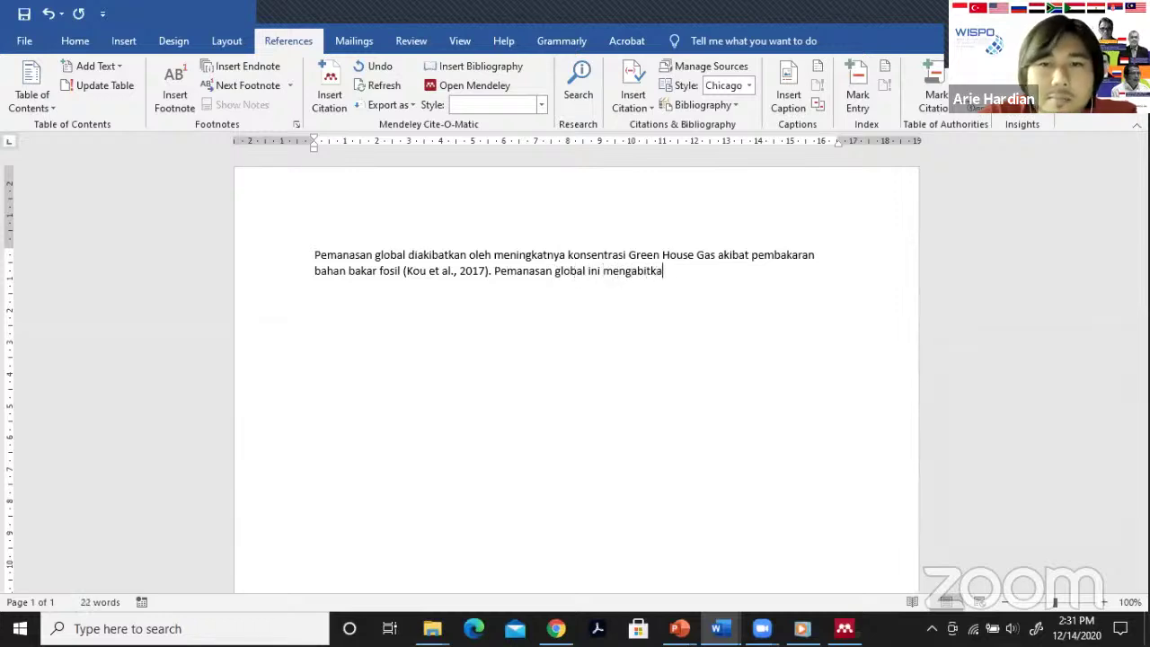
key("BackSpace")
key("BackSpace")
key("BackSpace")
key("BackSpace")
key("BackSpace")
type("kibatkan")
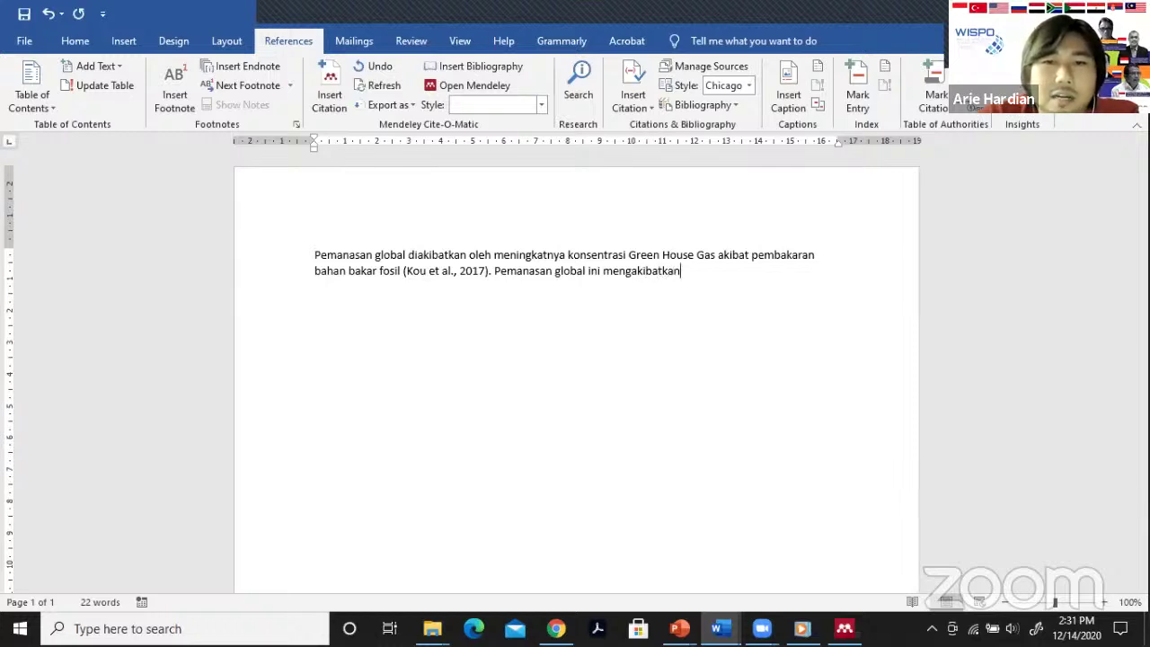
type(" dua maslah")
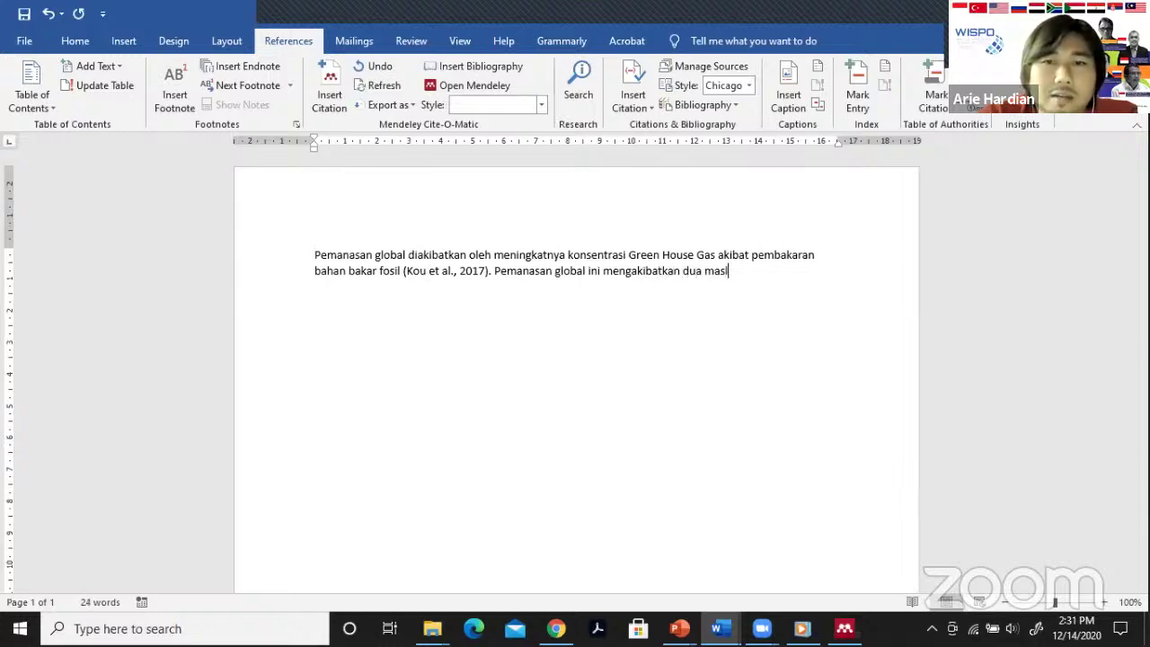
key("BackSpace")
type("alah besar y")
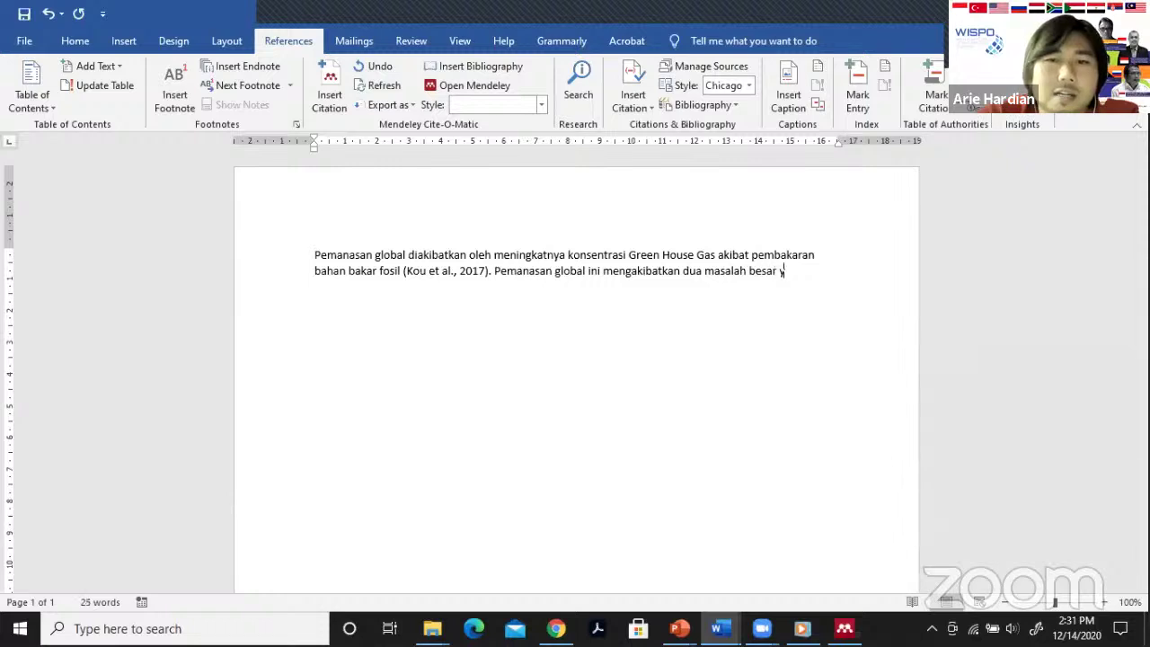
type("aitu krisis")
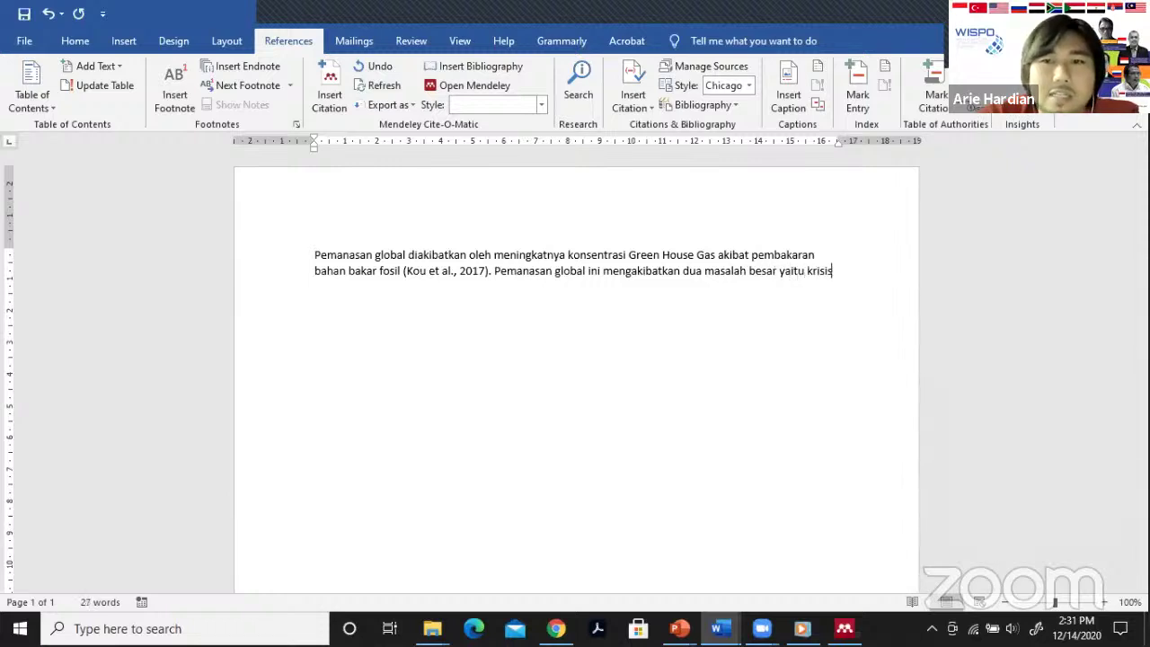
type(" energi dan")
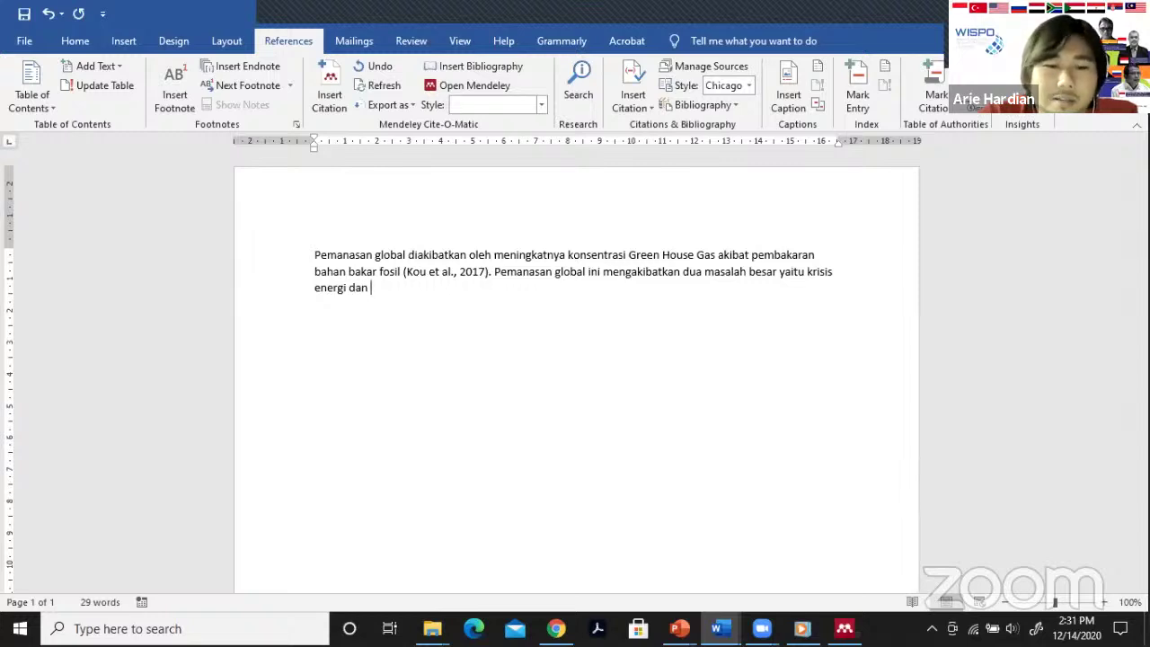
Finish the second sentence with "meningkatnya permukaan laut .", leaving a space before the full stop.
type(" meningkta")
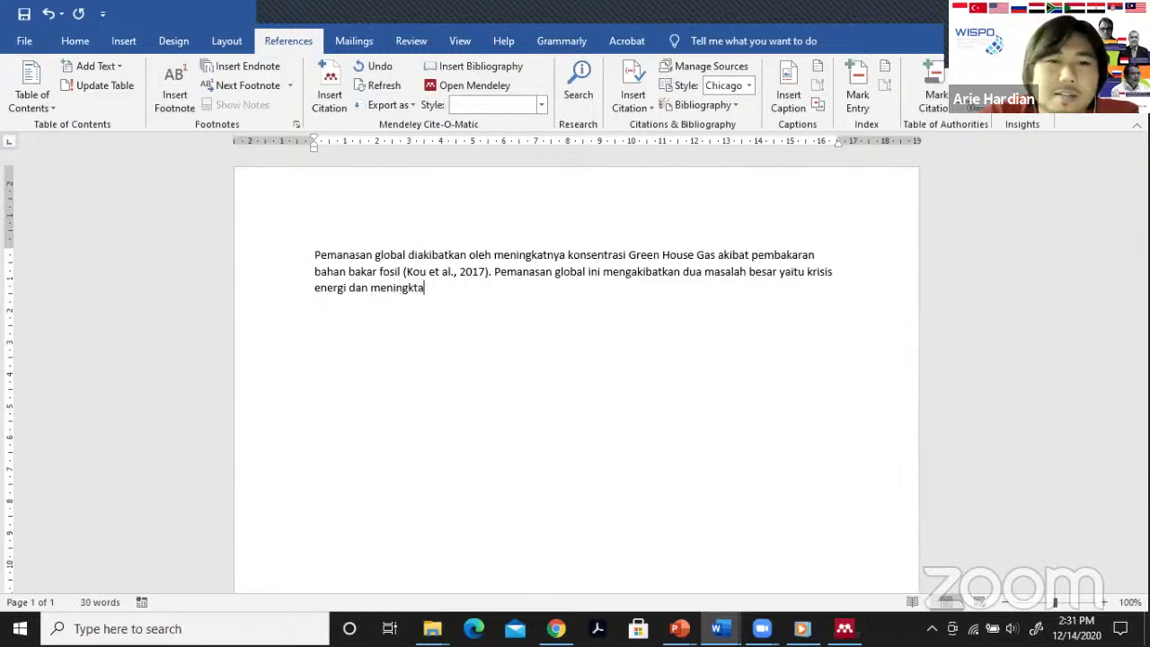
key("BackSpace")
key("BackSpace")
type("atny")
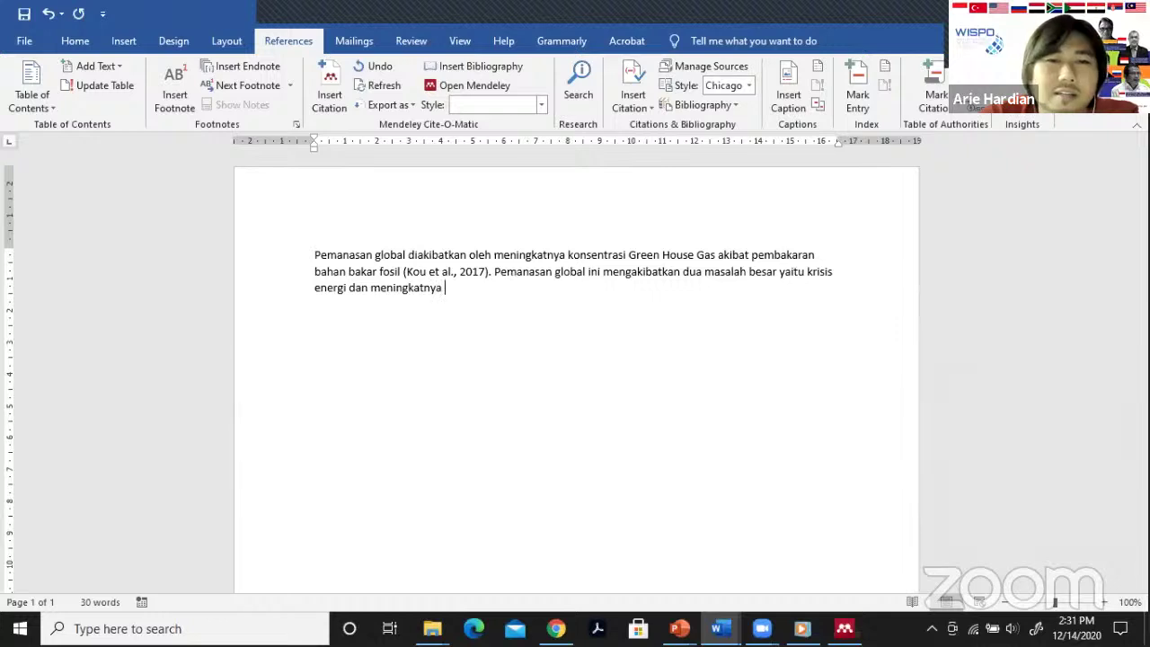
type("a kons")
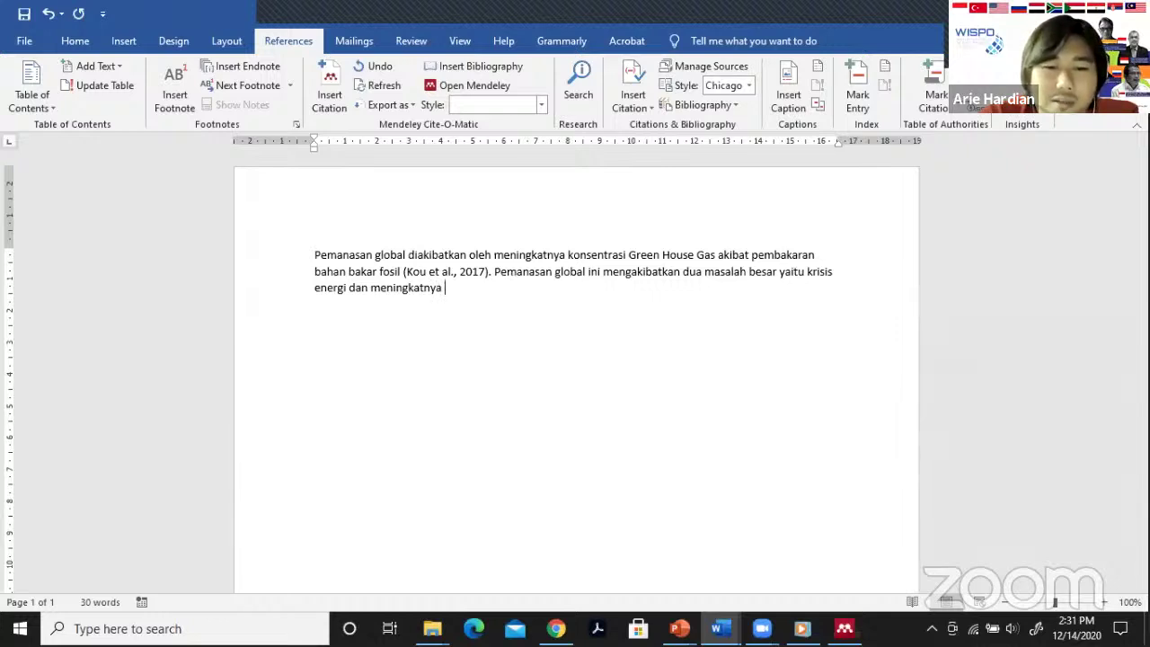
type("e")
key("BackSpace")
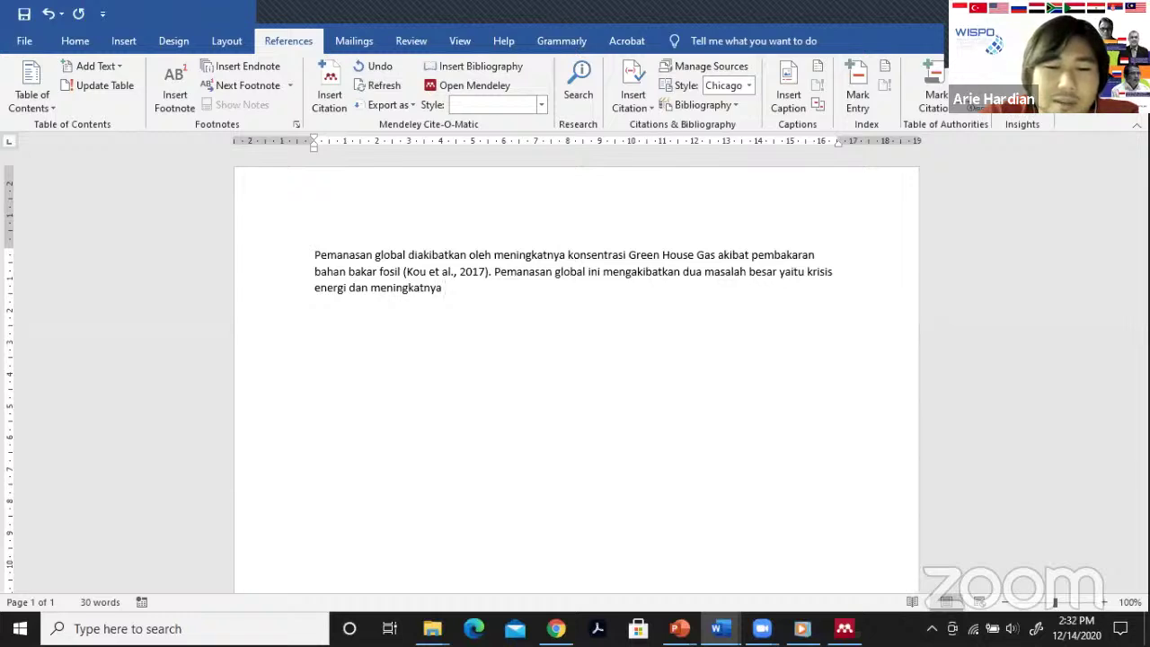
type("paem")
key("BackSpace")
key("BackSpace")
key("BackSpace")
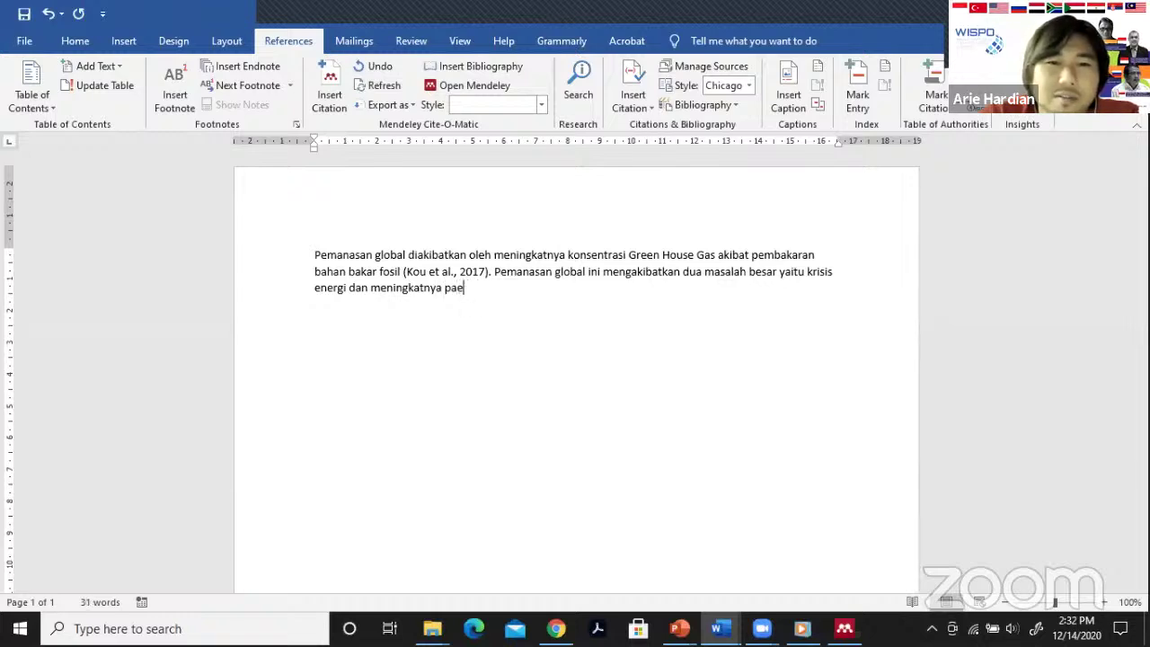
type("ermukaan laut .")
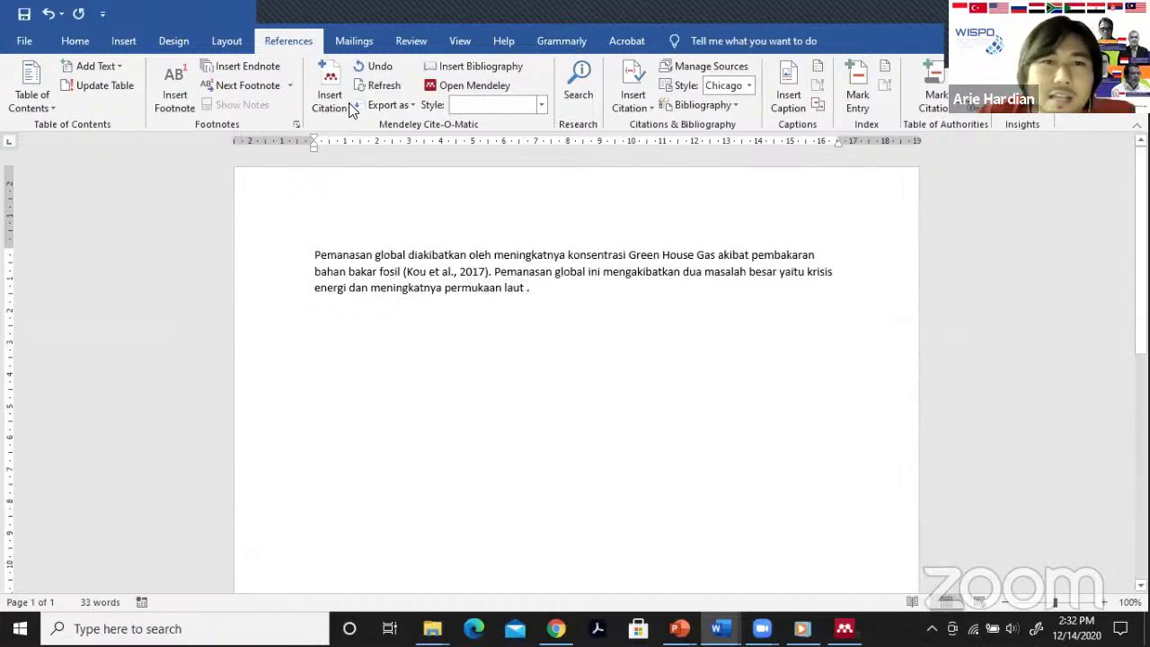
Insert a Mendeley citation before the second sentence's full stop, searching for "global wa" and choosing "The state of the art of electric, hybrid, and fuel cell vehicles".
left_click(329, 90)
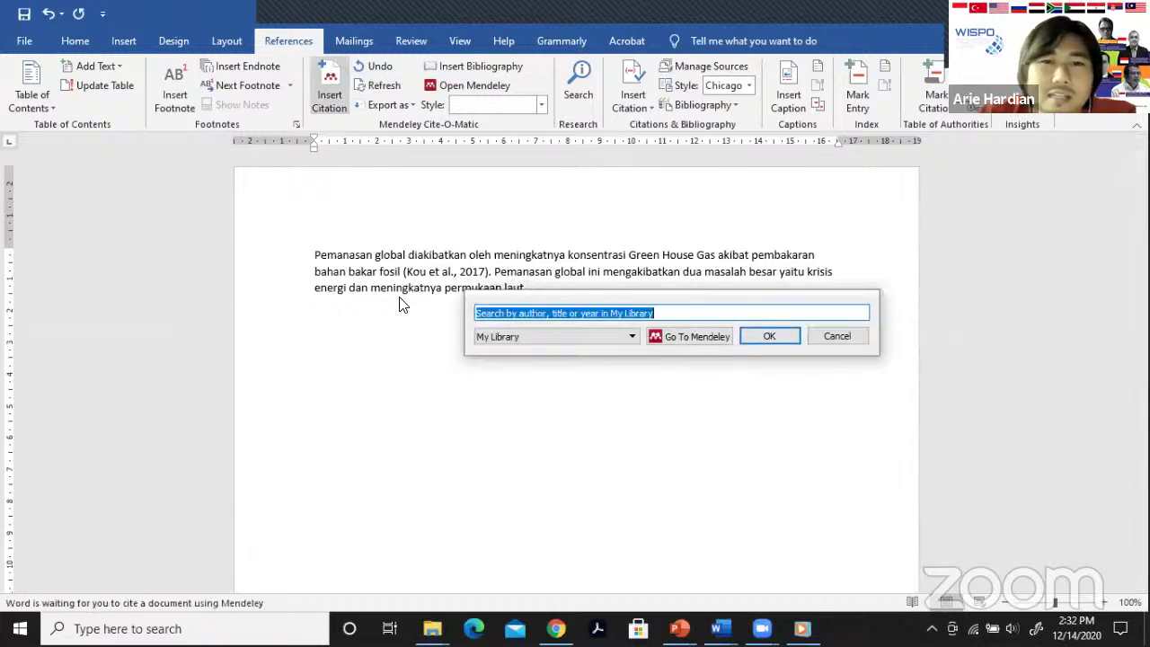
type("global wa")
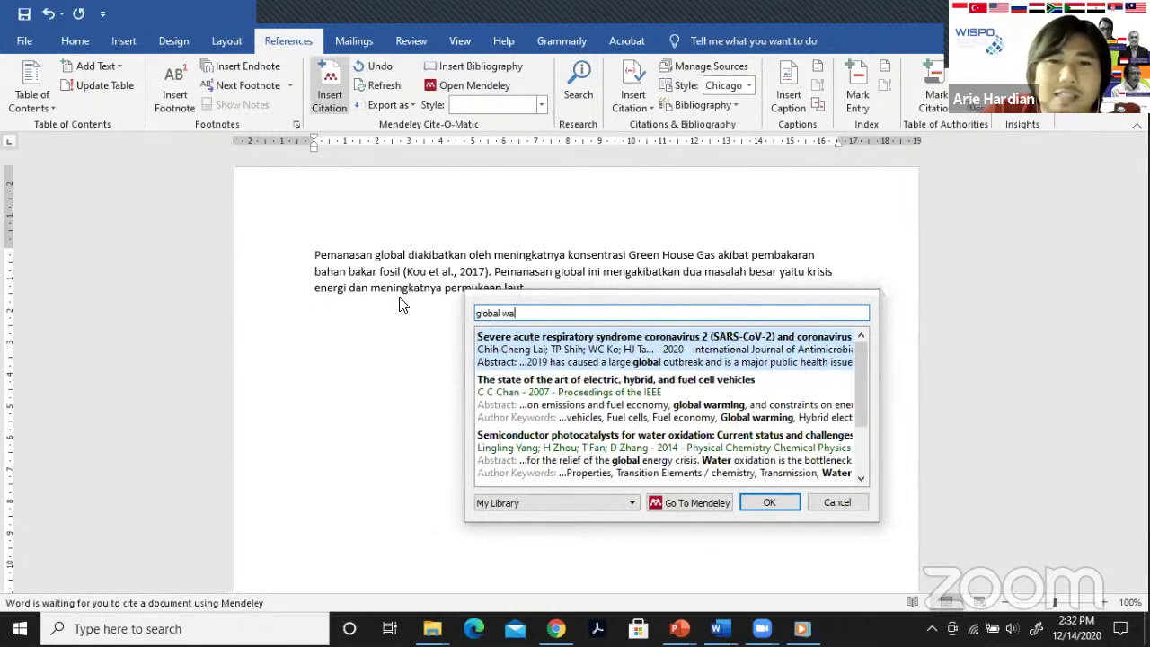
left_click(591, 401)
left_click(771, 334)
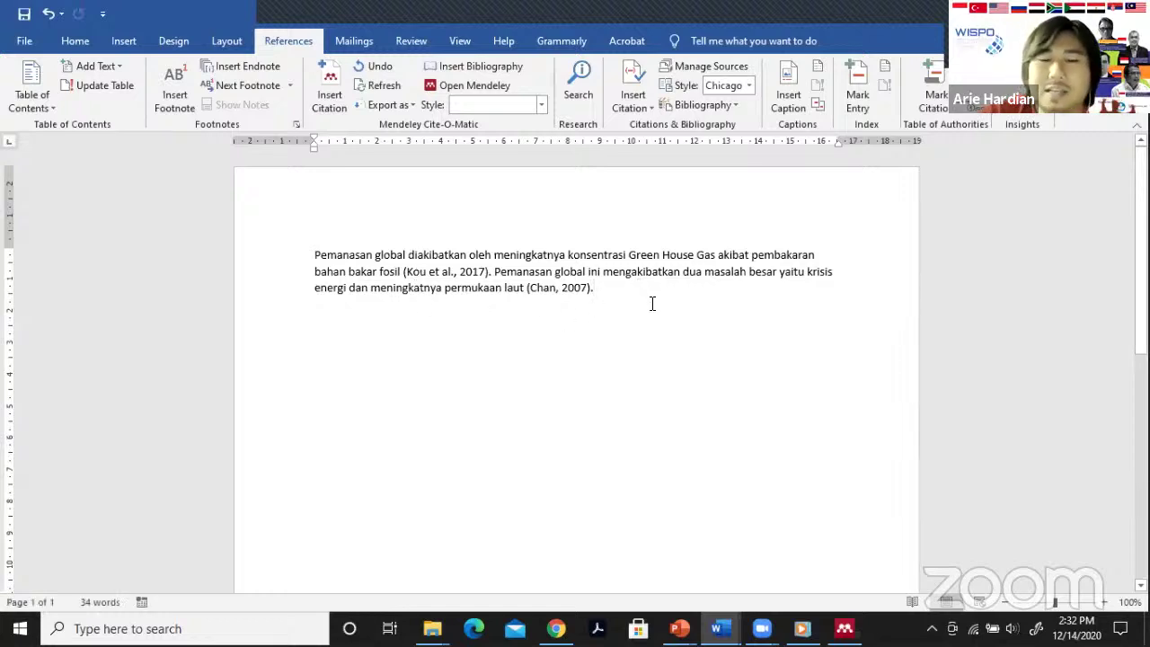
Add the heading "Daftar Pustaka" below the paragraph and insert the Mendeley bibliography on the line under it.
key("Return")
key("Return")
type("D")
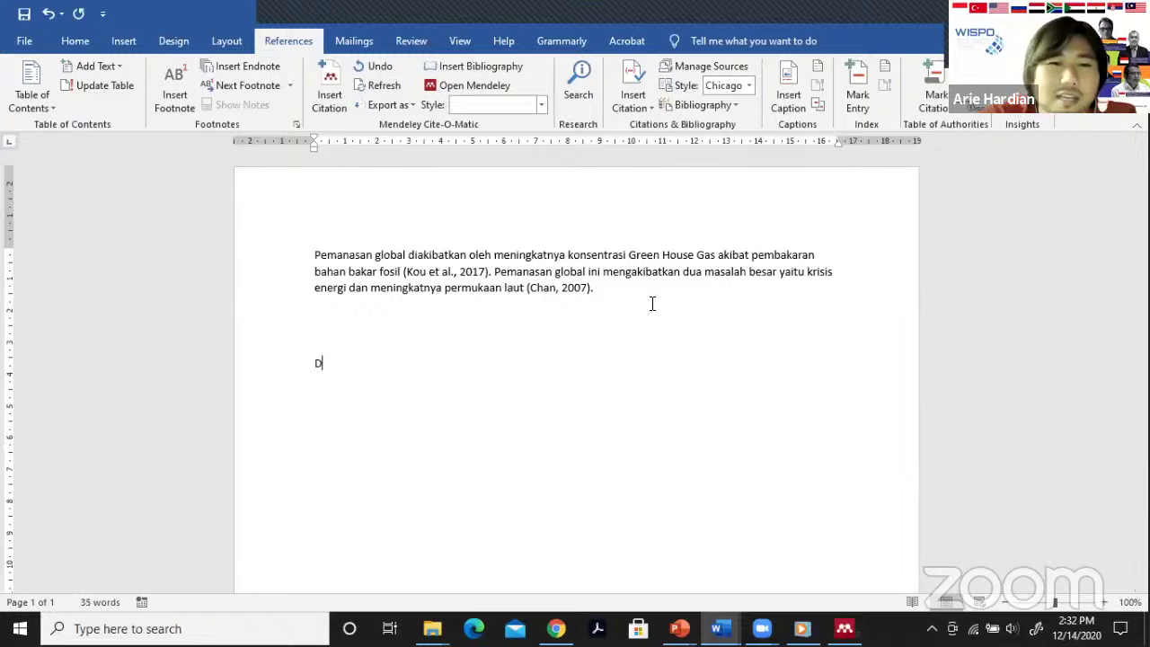
type("aftar Pustaka")
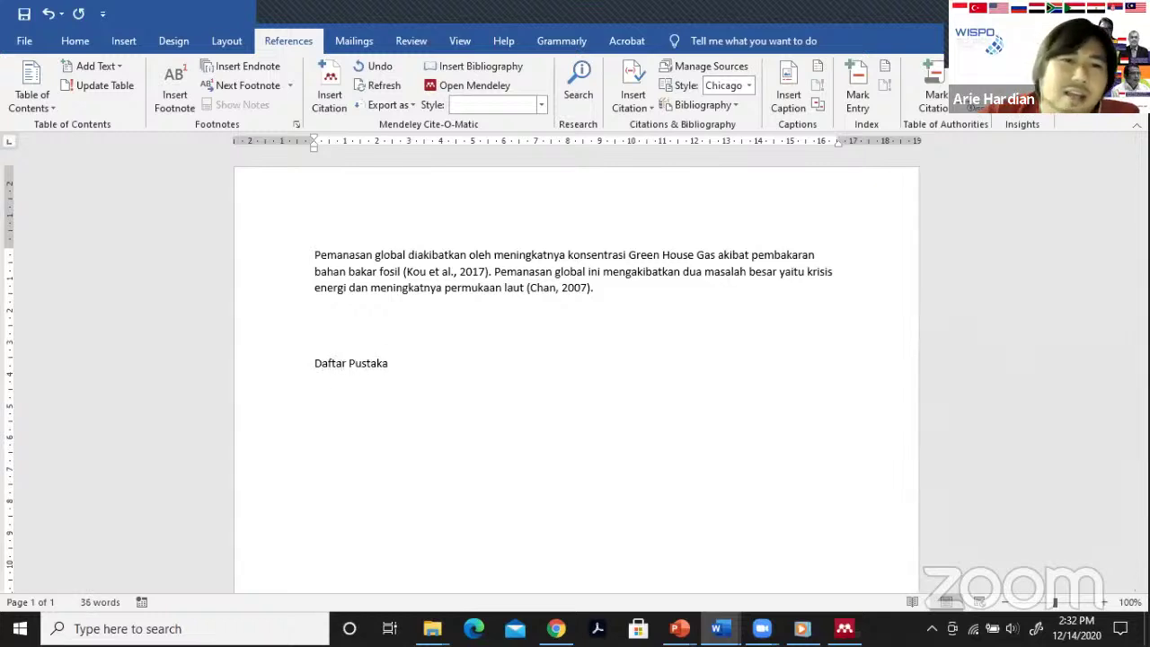
key("Return")
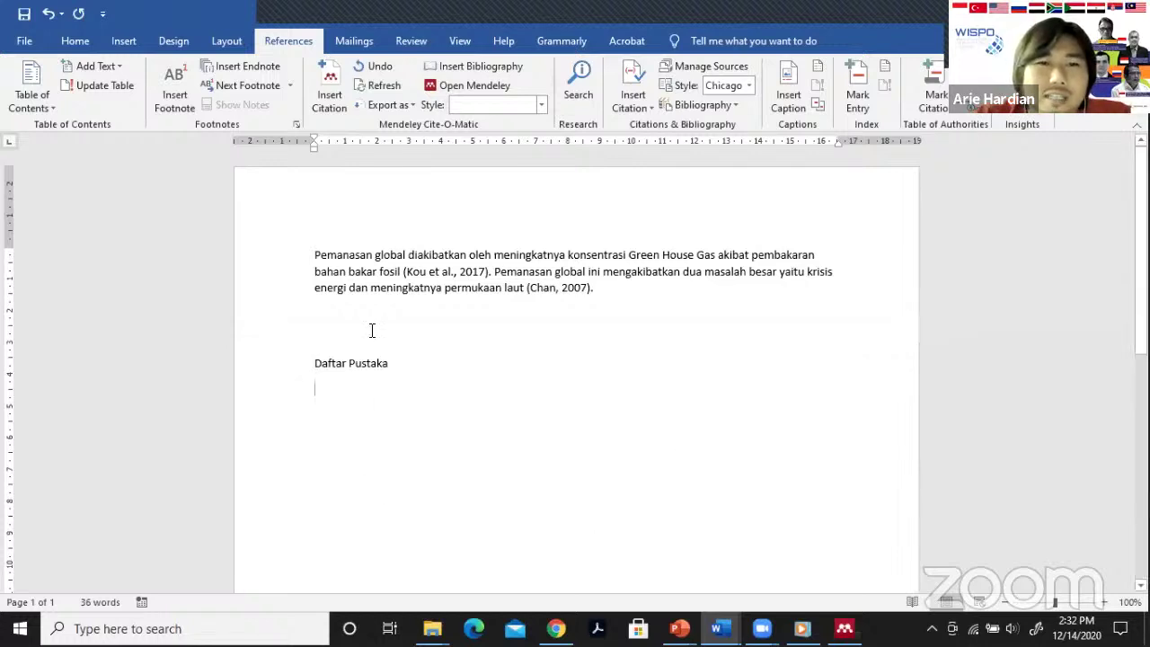
left_click(458, 65)
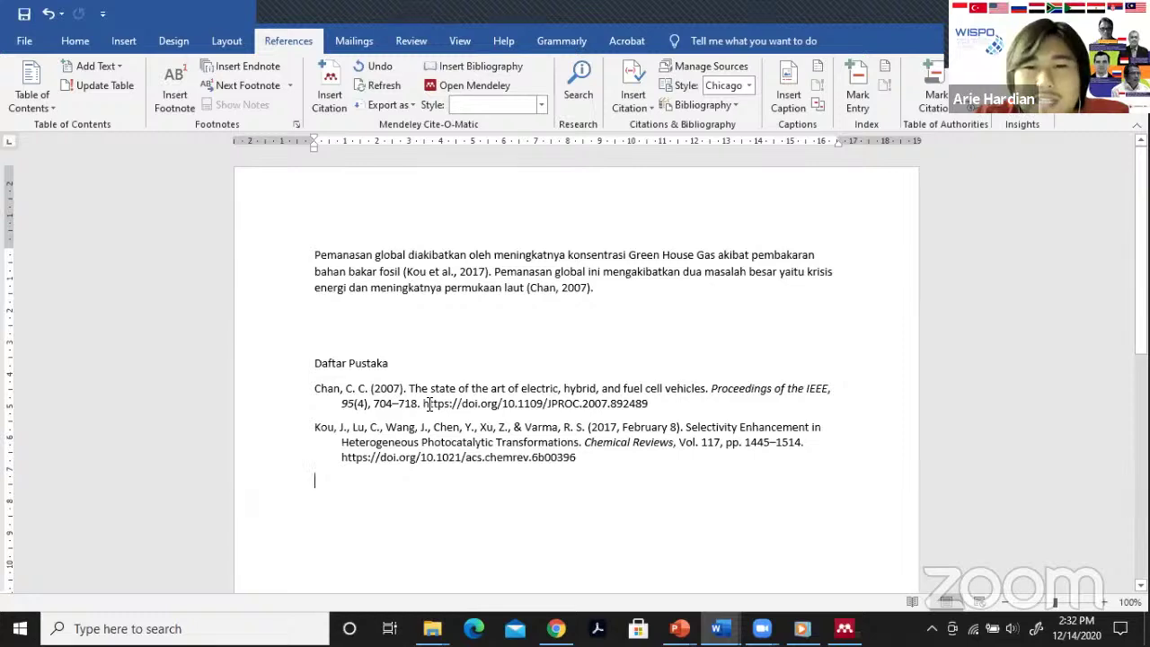
Compare the dates in the two bibliography entries and switch to the Mendeley Desktop library, dismissing the Citation Styles dialog.
left_click(590, 389)
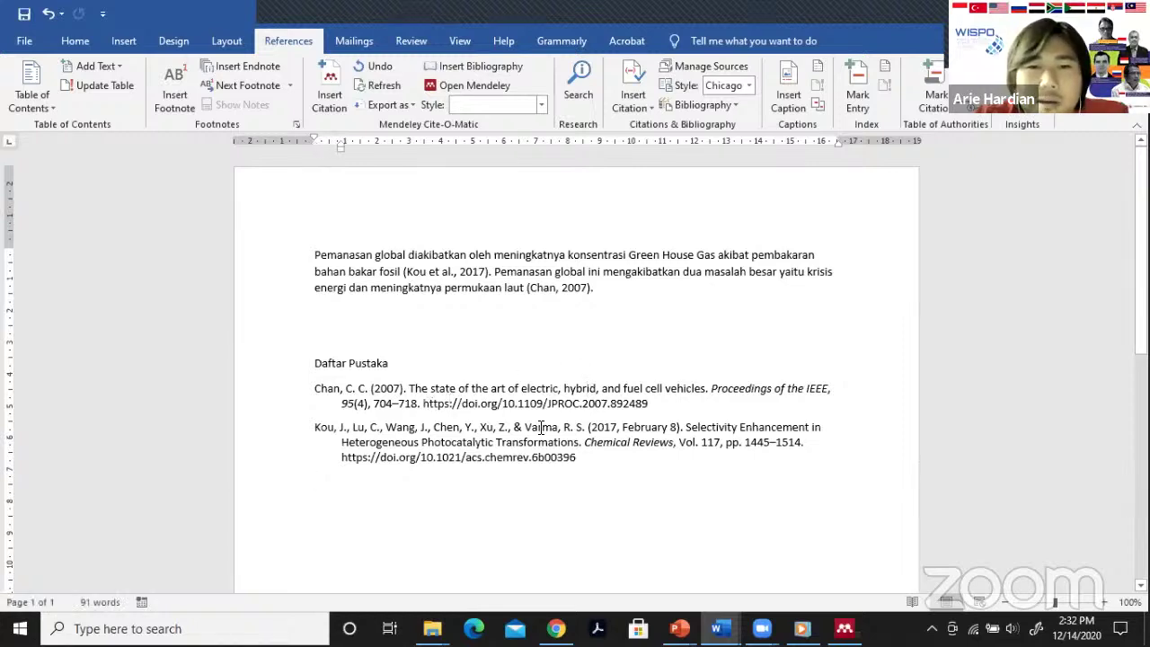
left_click(625, 428)
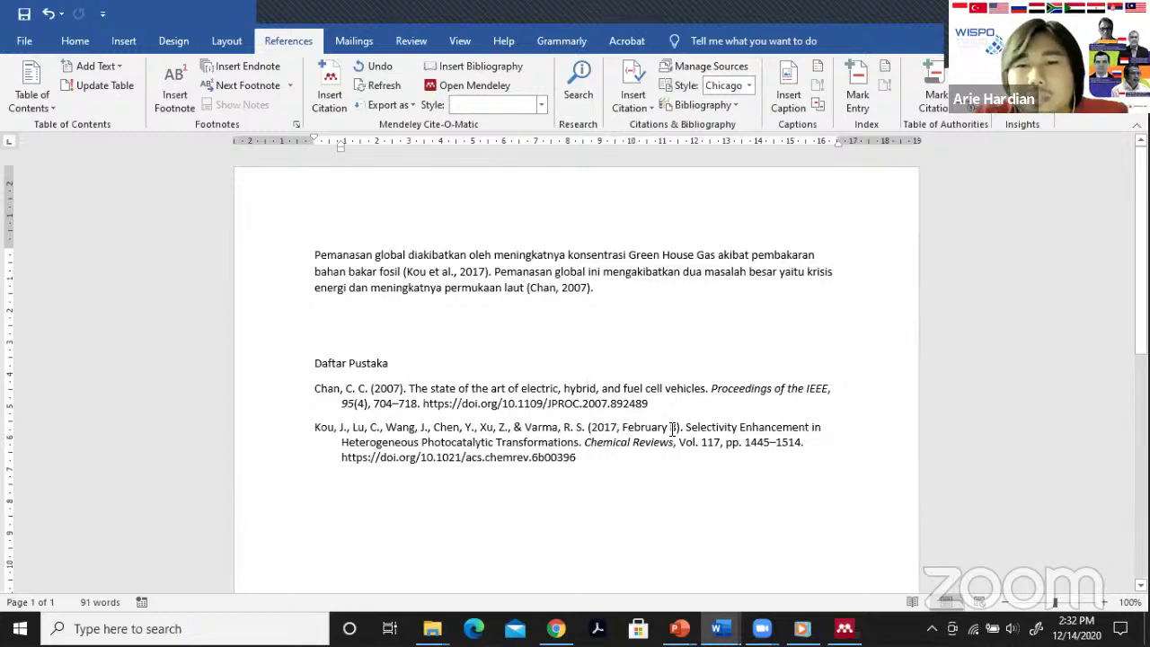
left_click(387, 390)
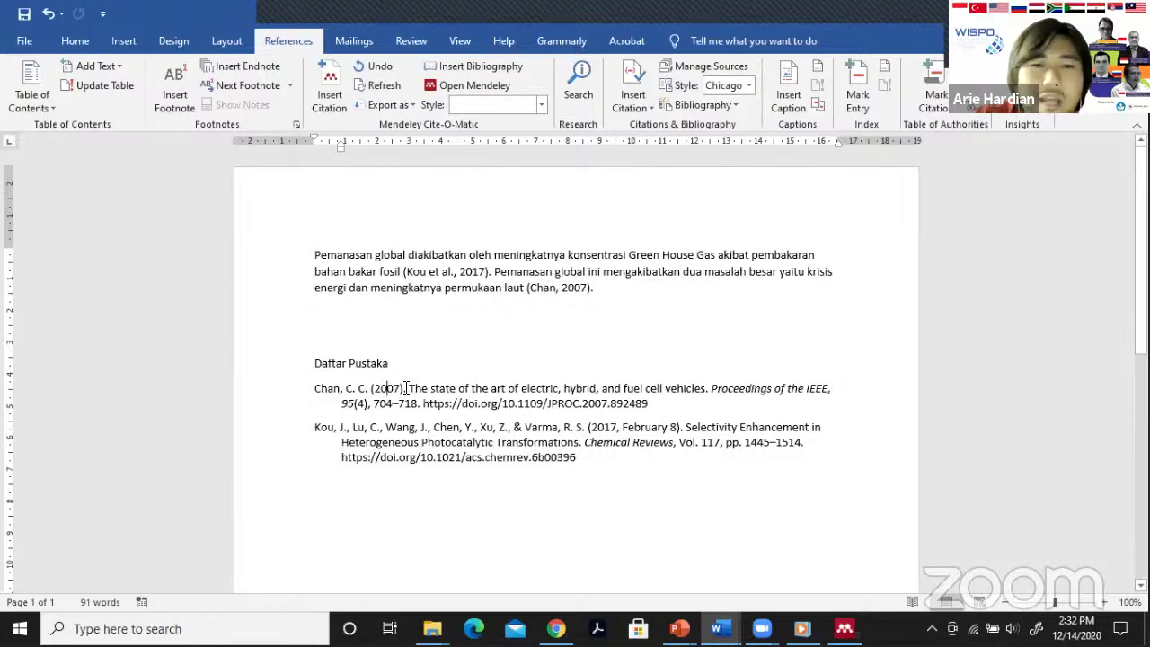
left_click(659, 428)
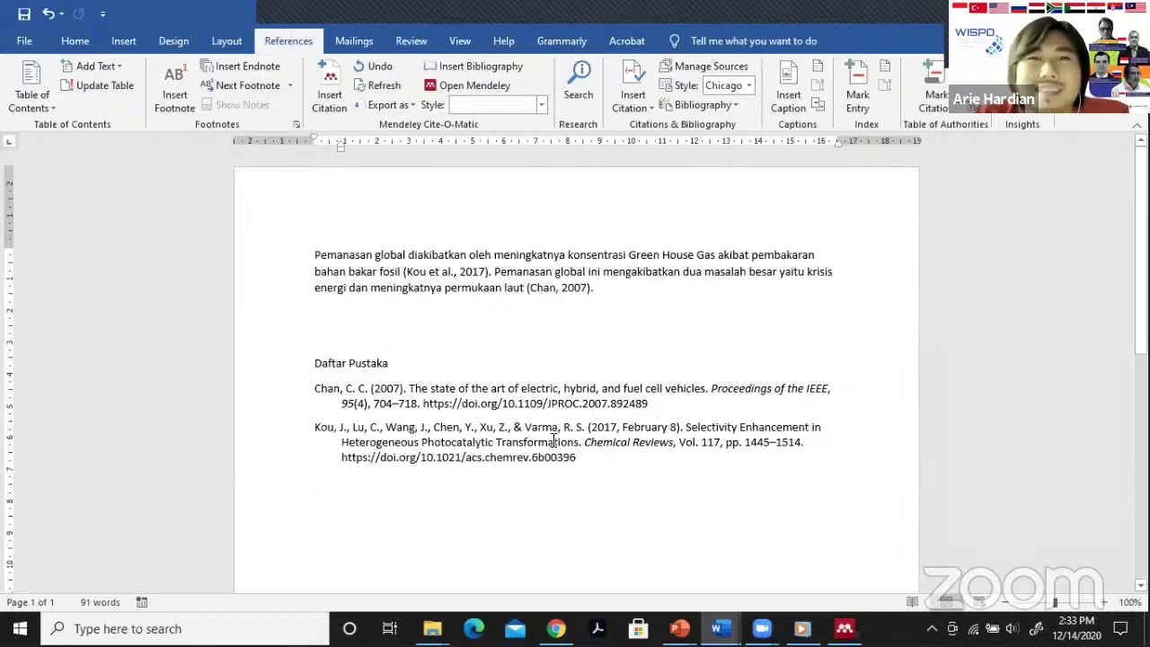
left_click(462, 86)
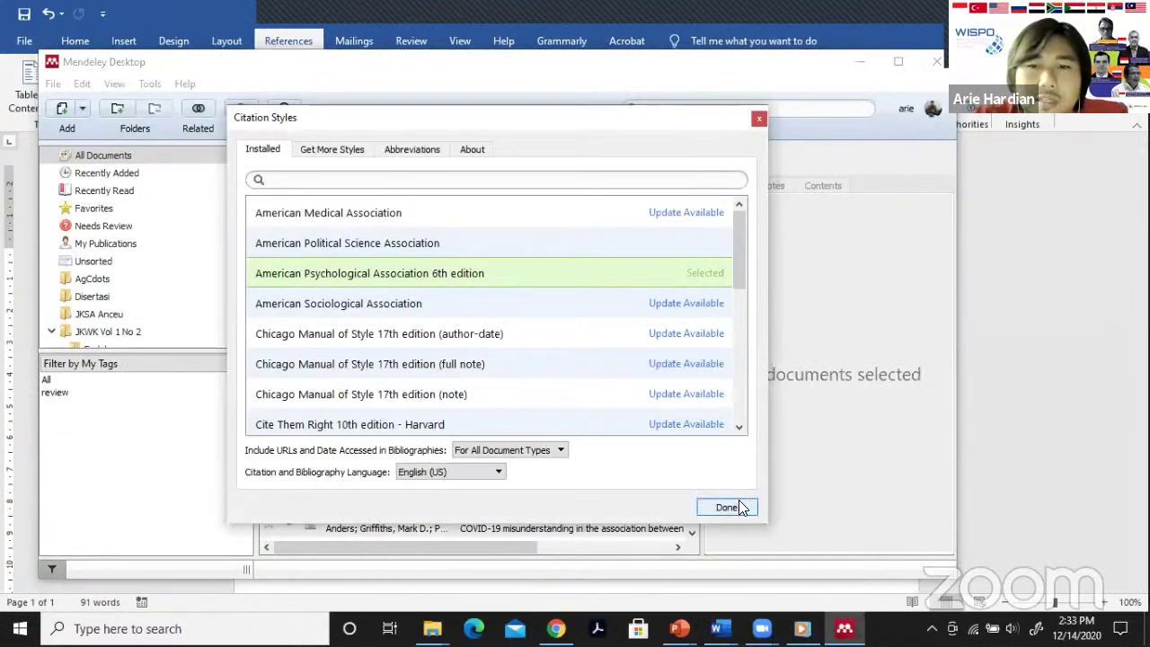
left_click(719, 508)
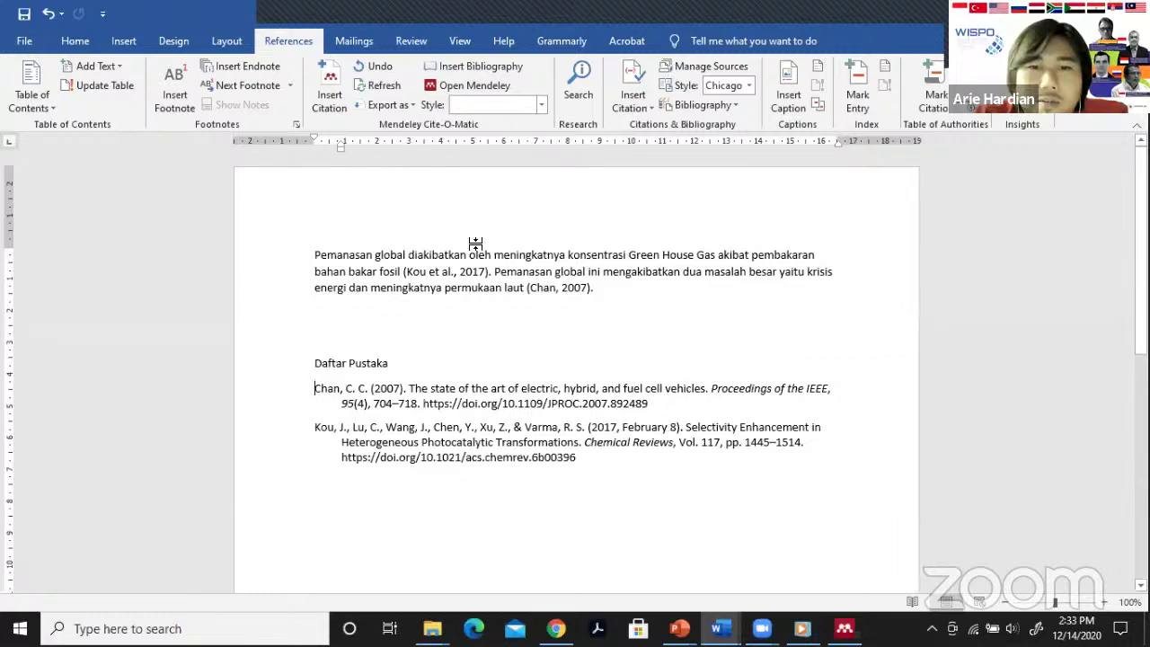
left_click(468, 86)
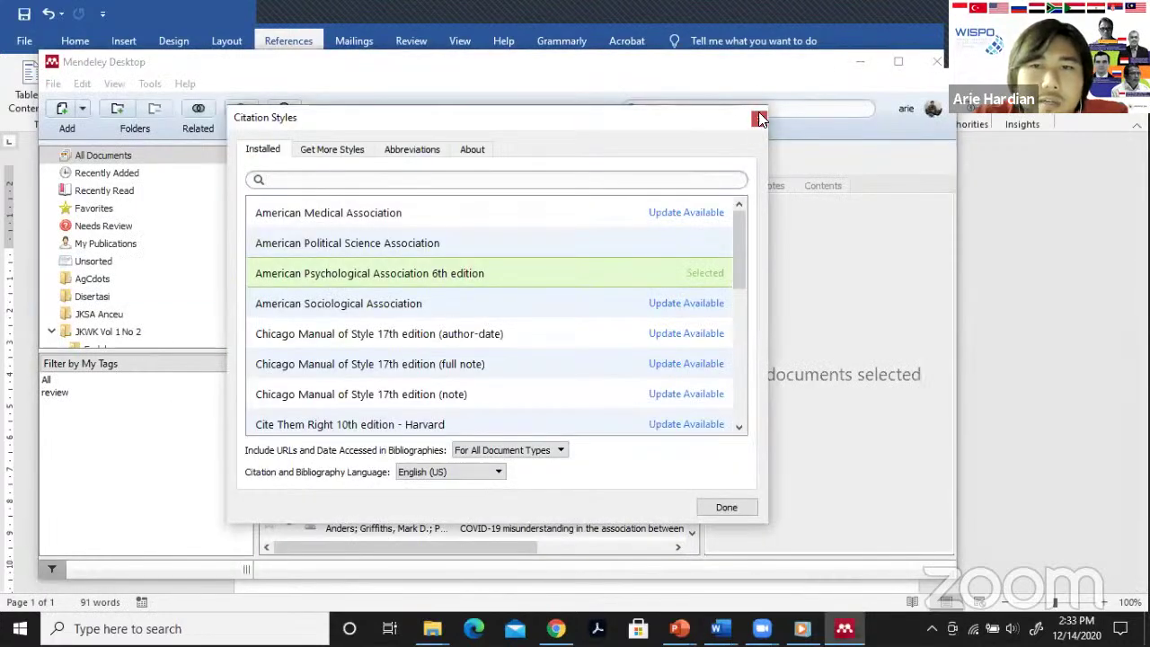
left_click(758, 116)
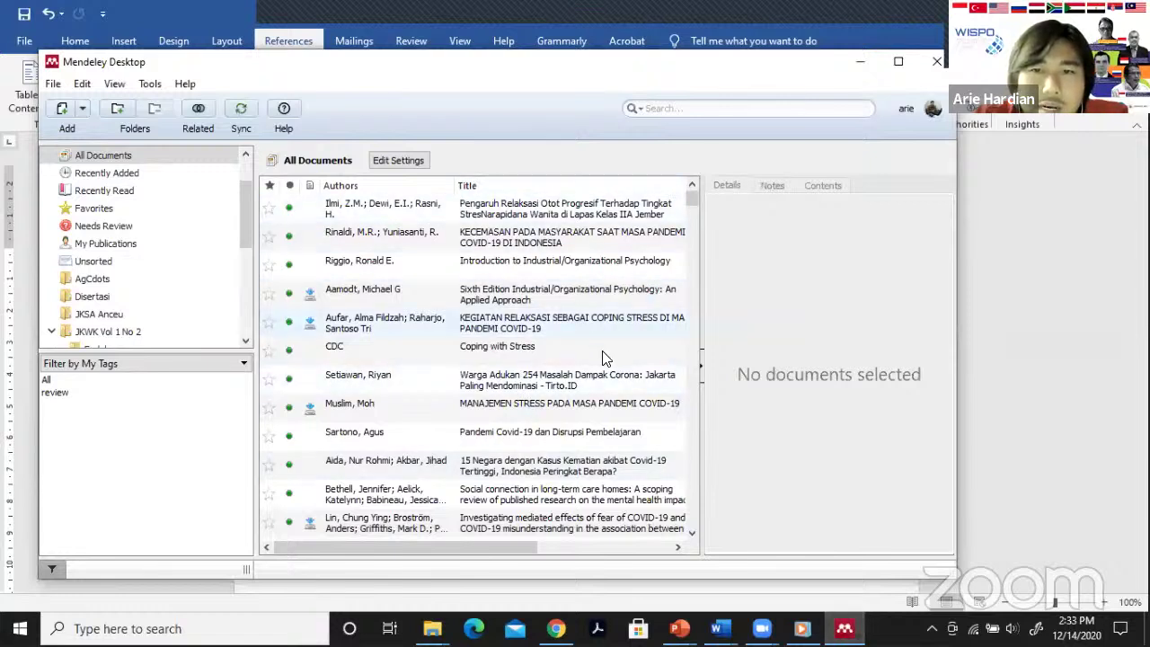
Search the library by the first author's surname and select the reference "Selectivity Enhancement in Heterogeneous Photocatalytic Transformations".
left_click(686, 109)
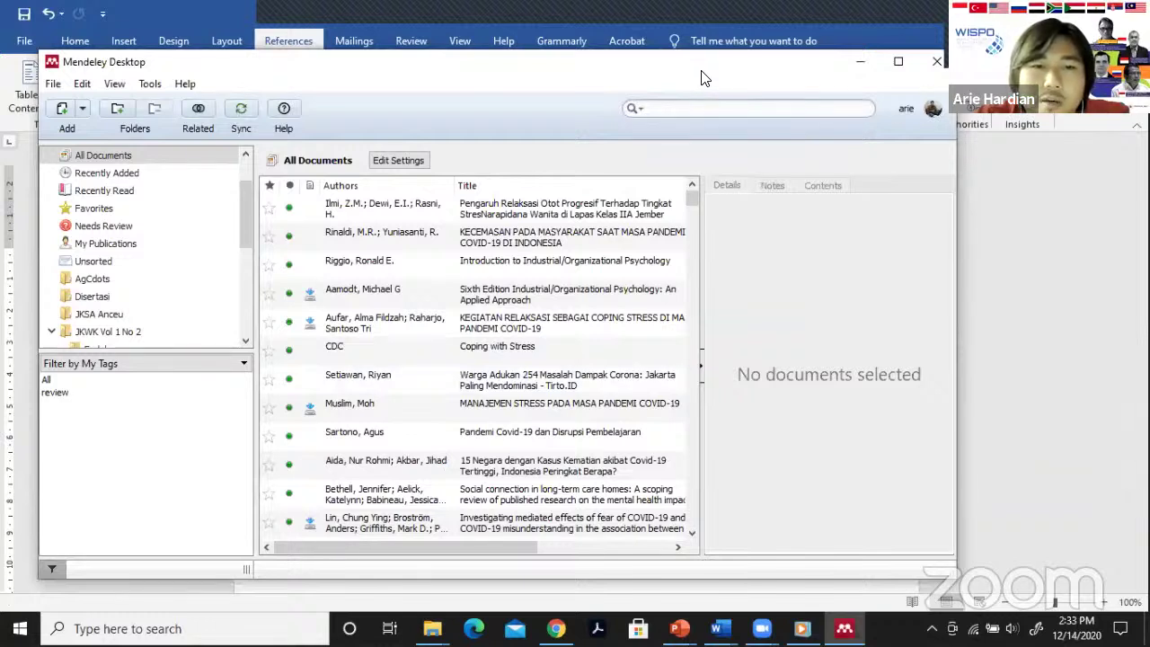
left_click_drag(705, 78, 700, 131)
type("k")
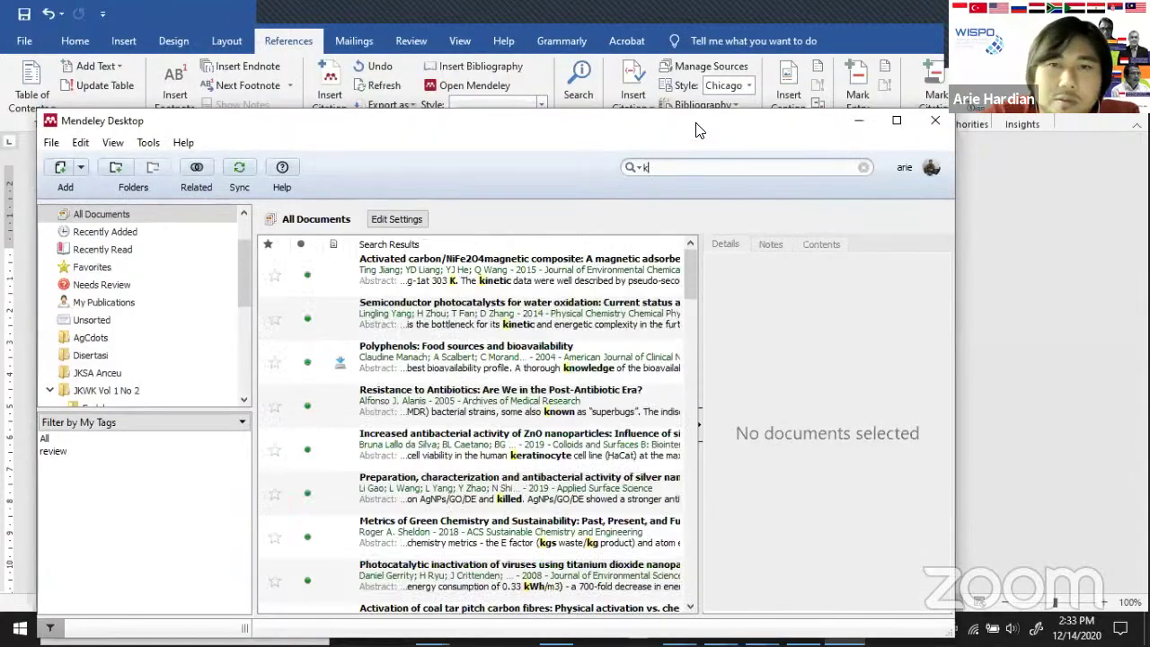
type("pu")
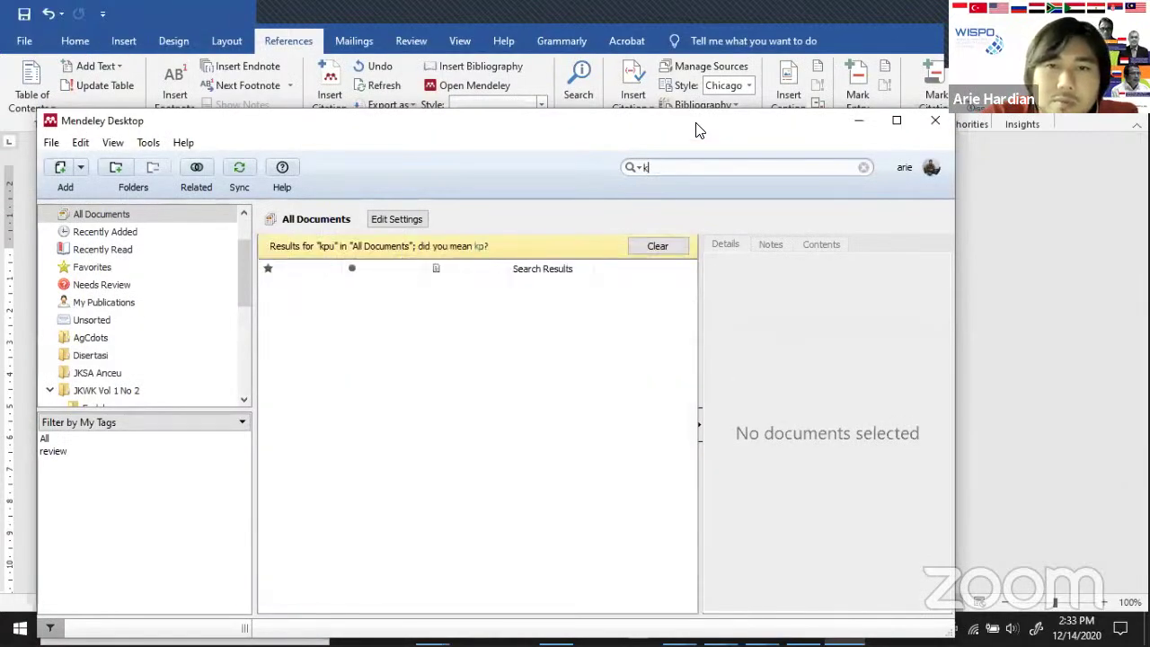
type("ou")
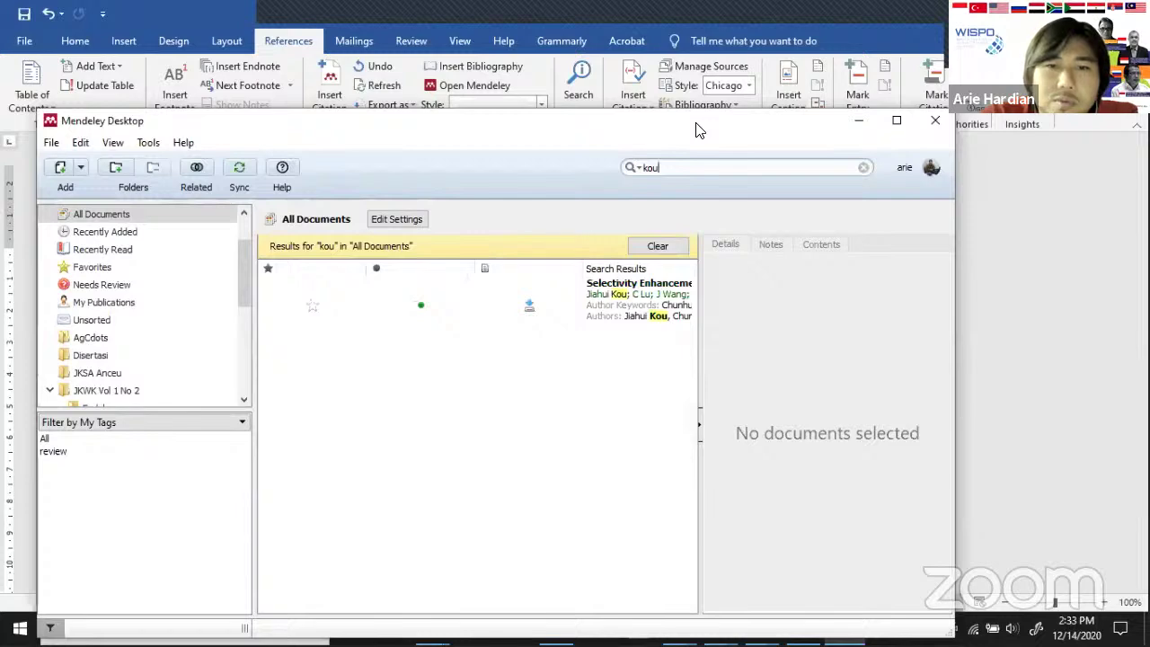
left_click(638, 316)
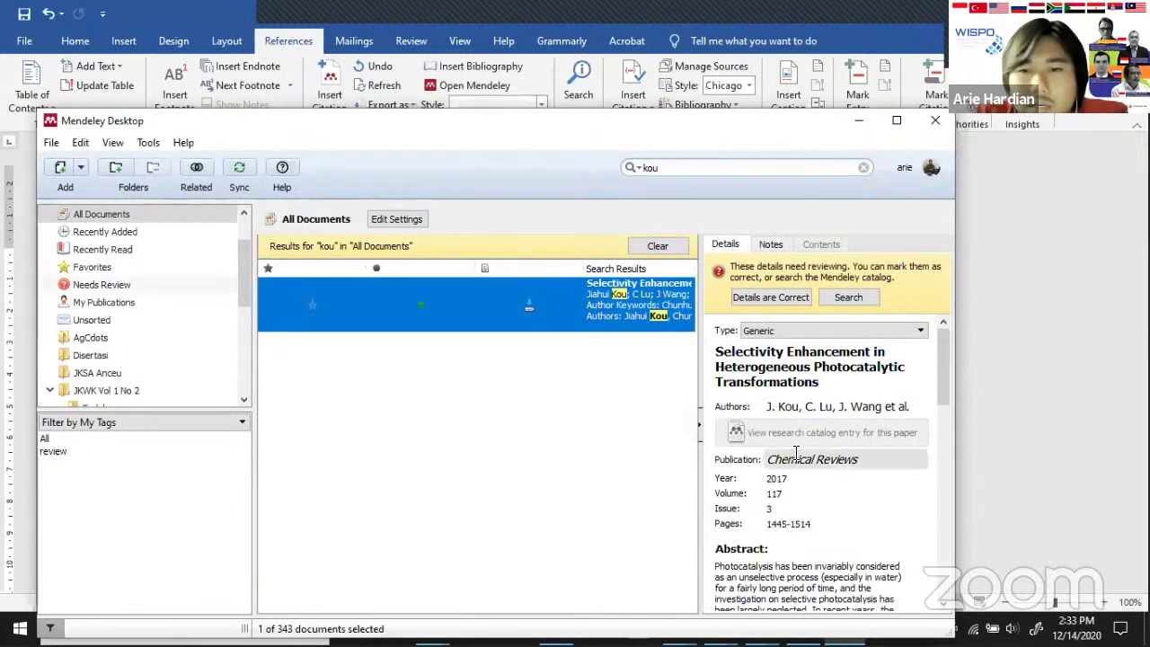
Clear the Day and Month values in the details of the selected reference.
scroll(845, 454, "down", 5)
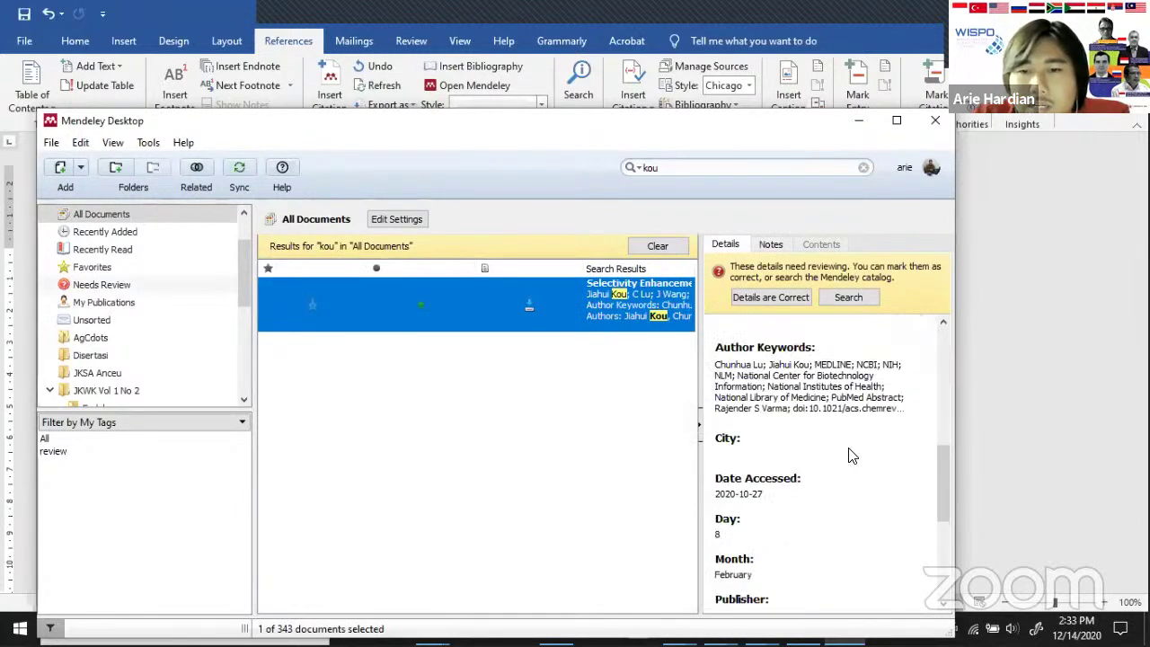
scroll(851, 454, "down", 3)
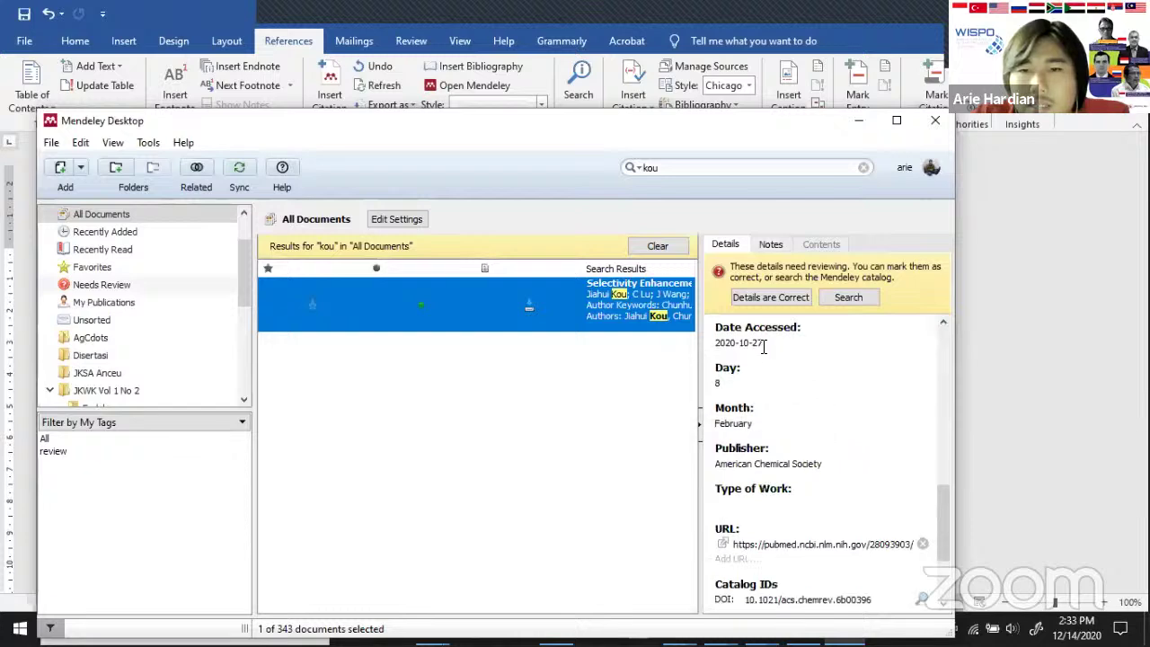
scroll(816, 424, "down", 3)
scroll(818, 425, "up", 5)
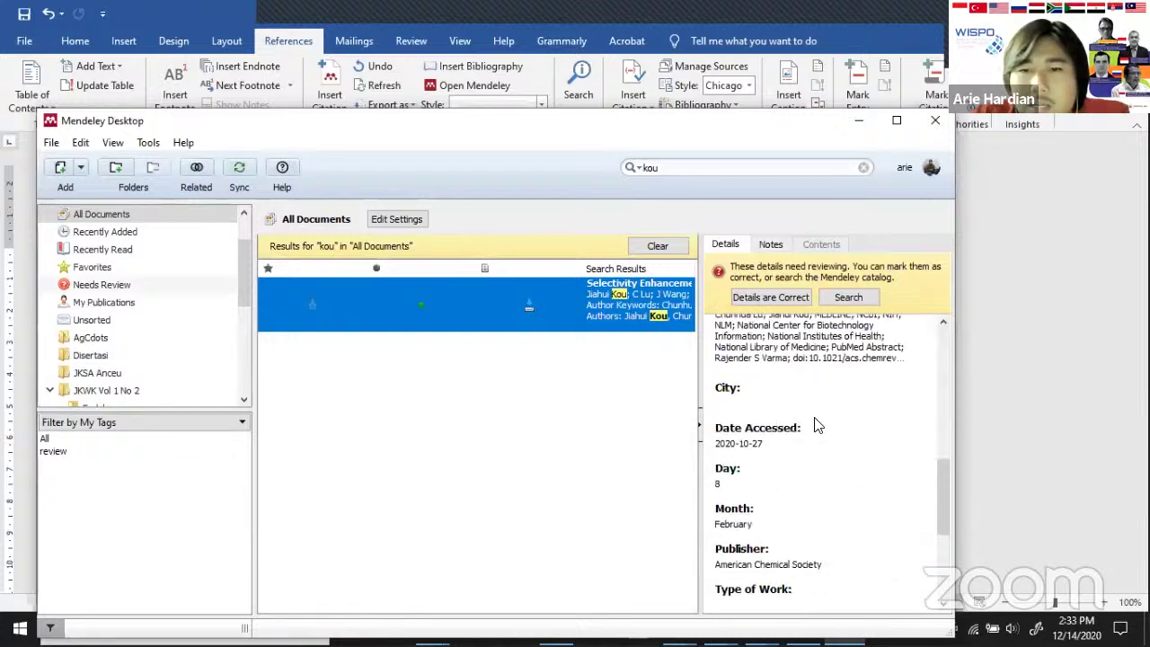
scroll(817, 425, "up", 6)
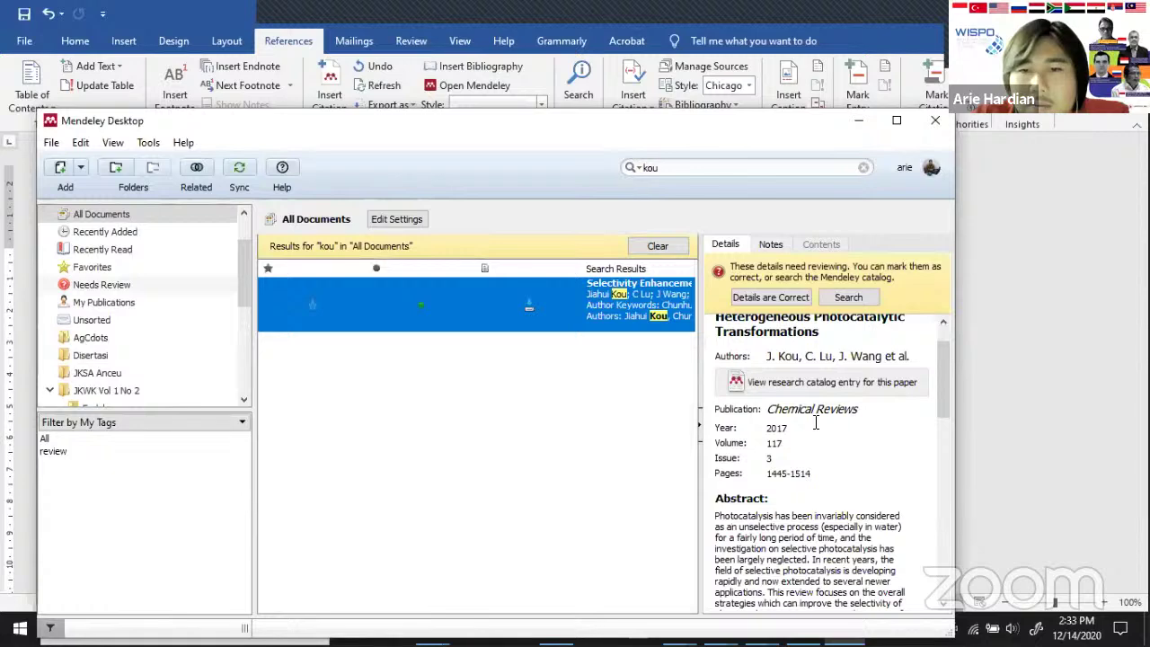
scroll(817, 424, "down", 6)
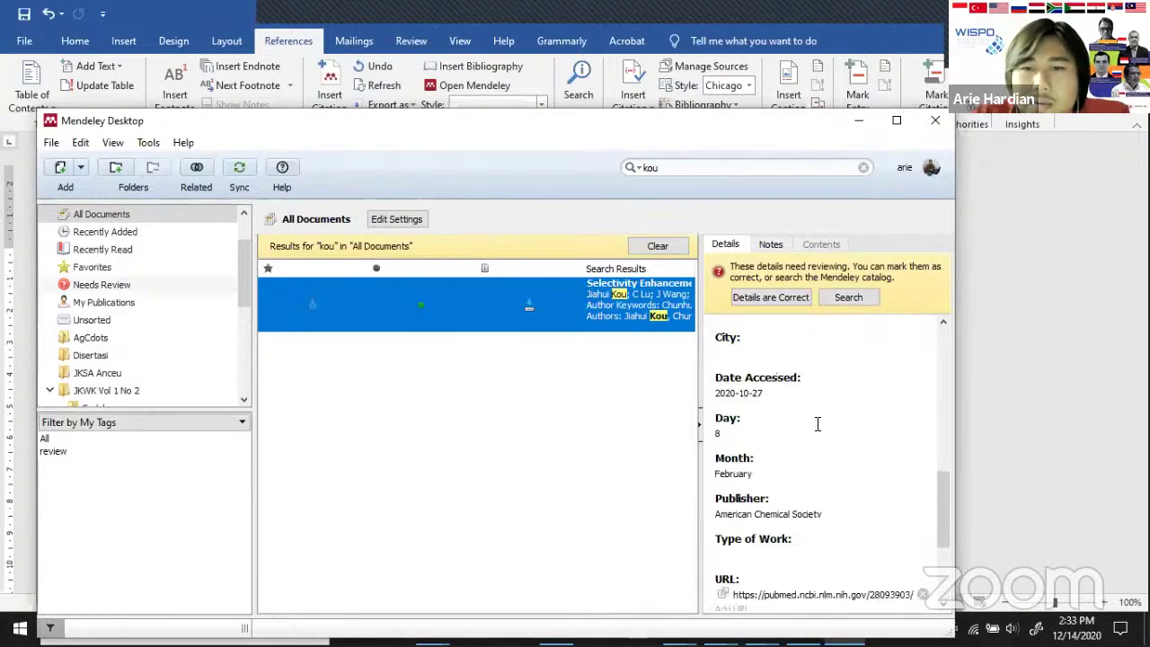
left_click(743, 434)
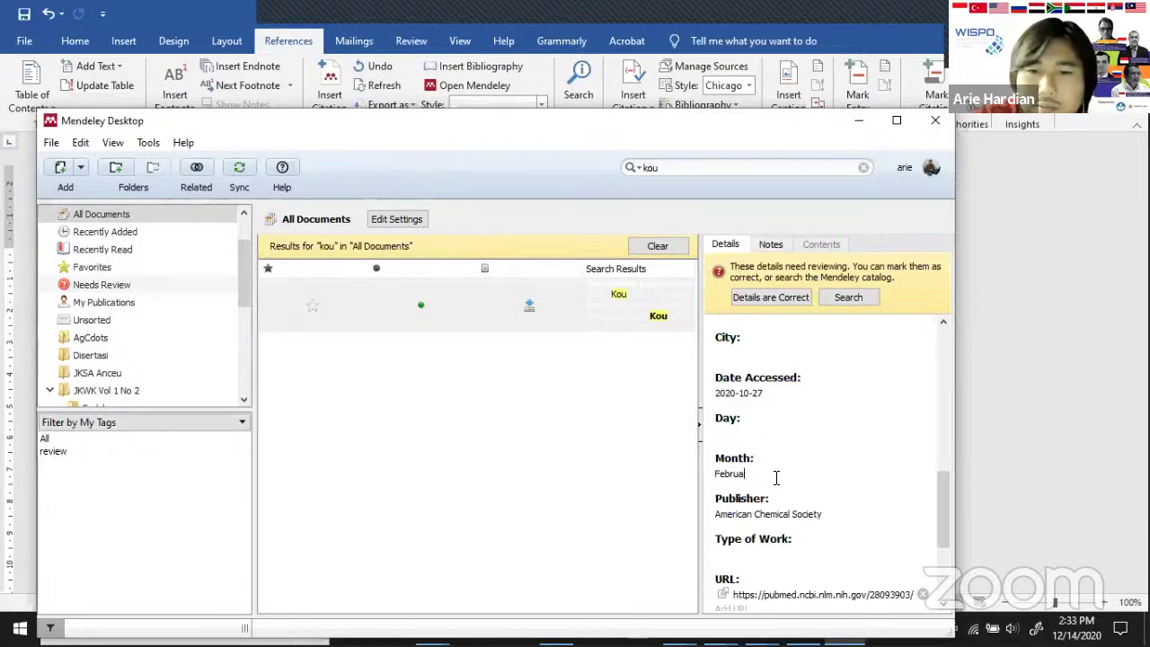
key("BackSpace")
key("BackSpace")
key("BackSpace")
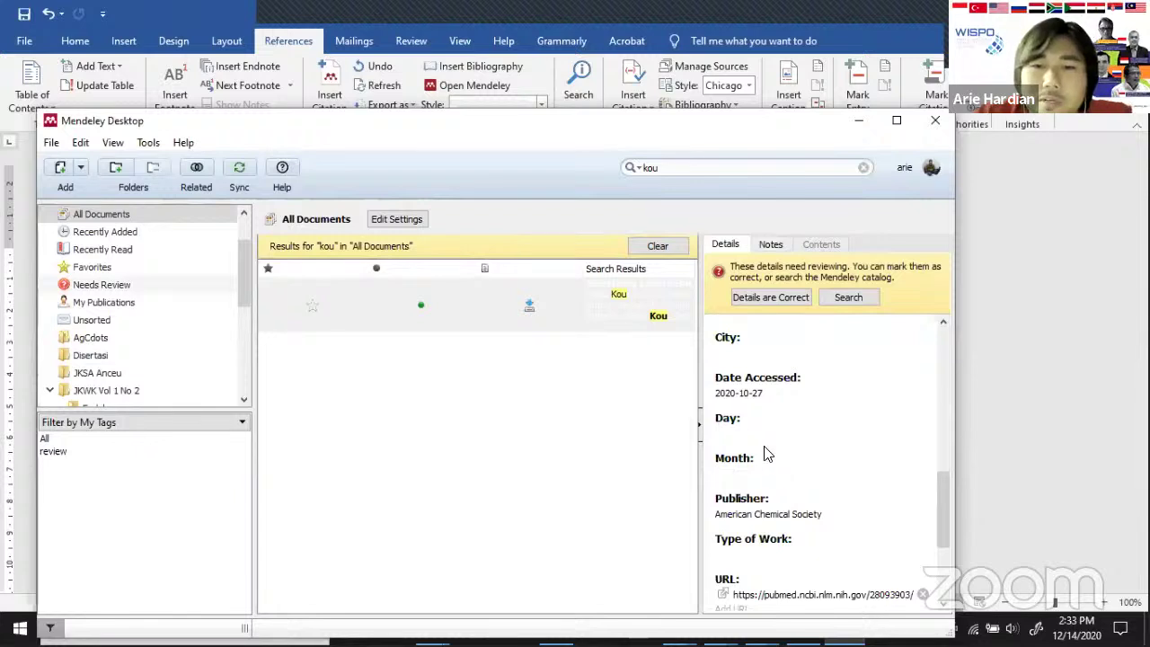
Mark the reference's details as correct, return to Word and refresh the Mendeley citations and bibliography.
scroll(779, 437, "down", 5)
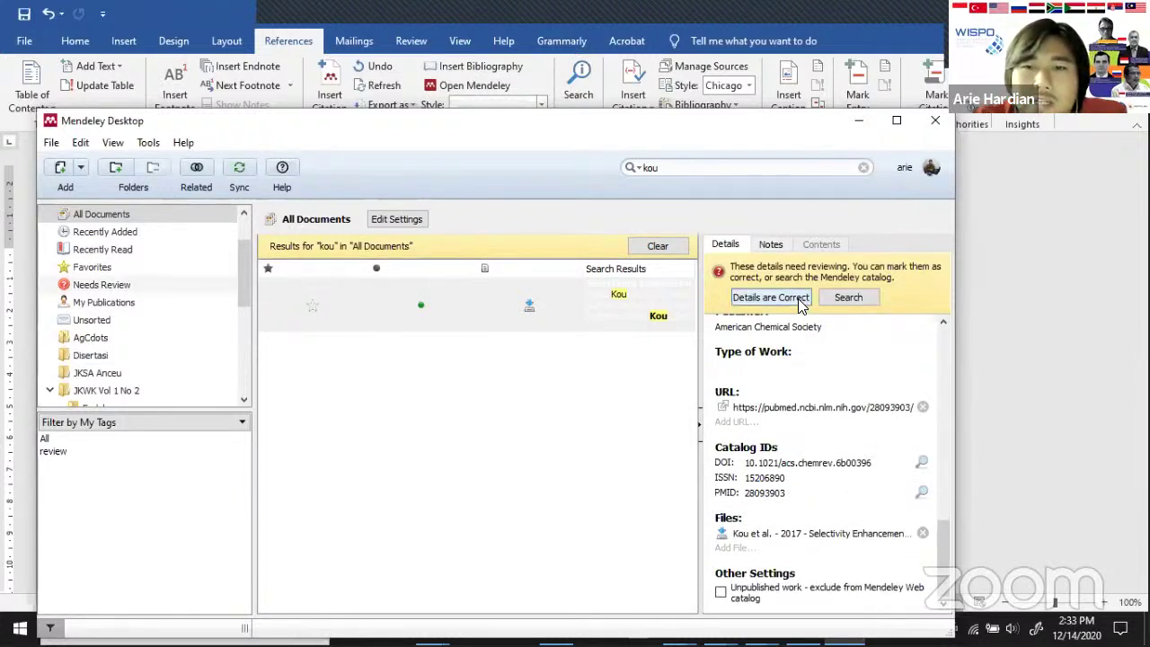
left_click(770, 296)
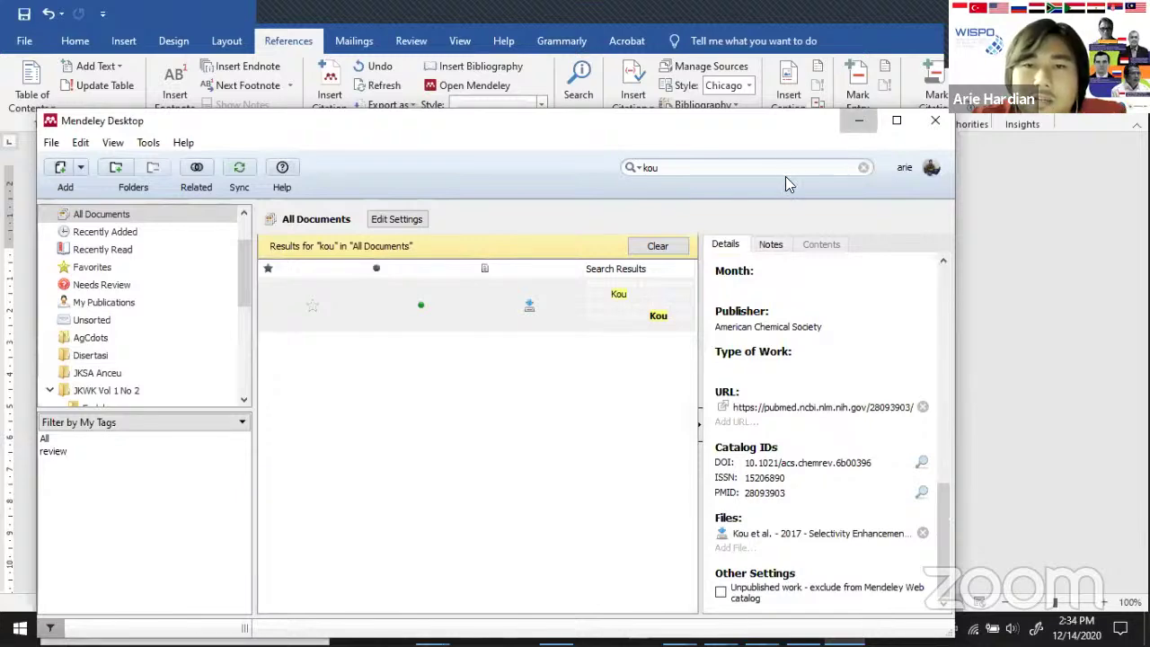
left_click(858, 119)
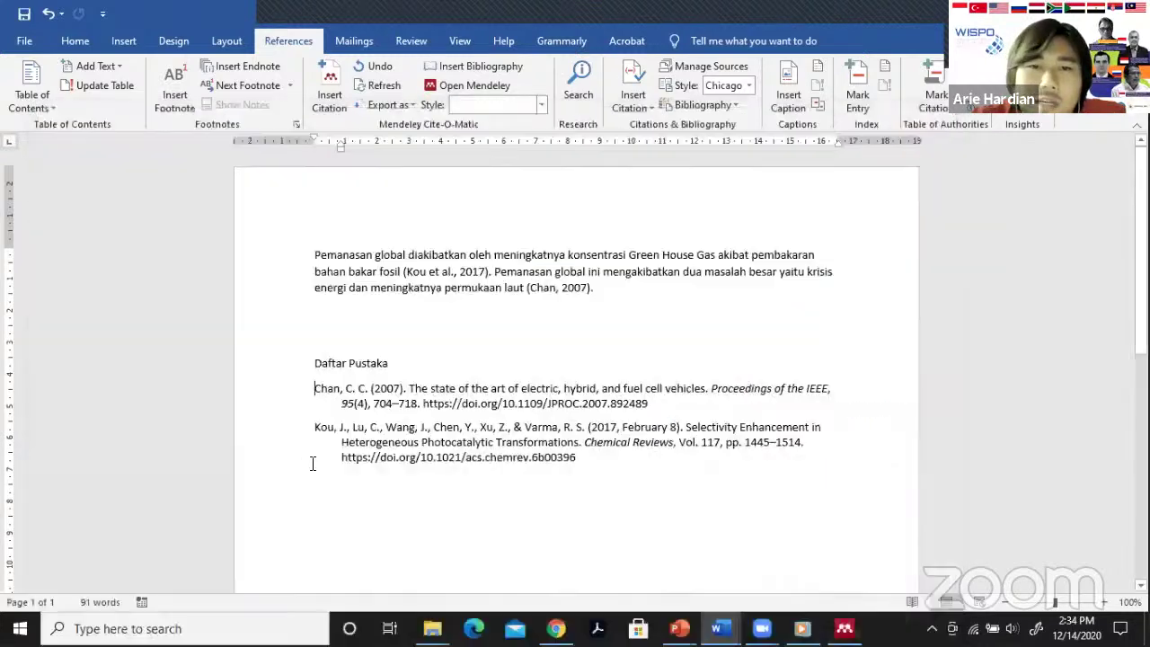
left_click(379, 85)
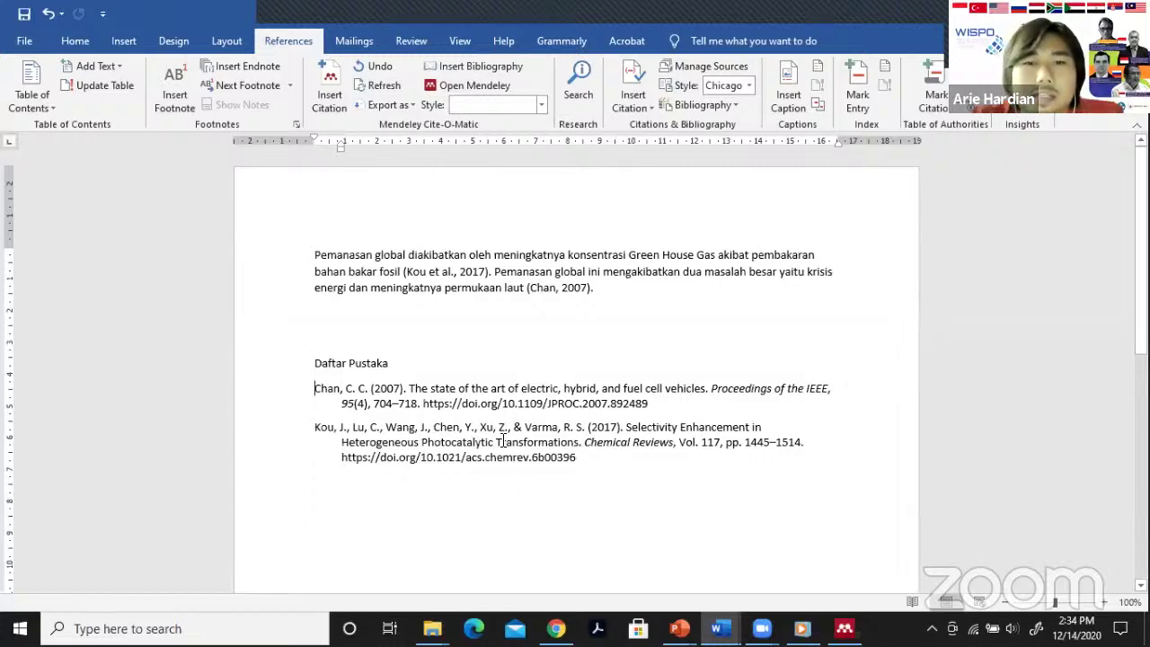
Insert another Mendeley citation after the first sentence's citation, searching for "global war" and choosing "Review of solutions to global warming, air pollution, and energy security".
left_click(489, 272)
left_click(329, 90)
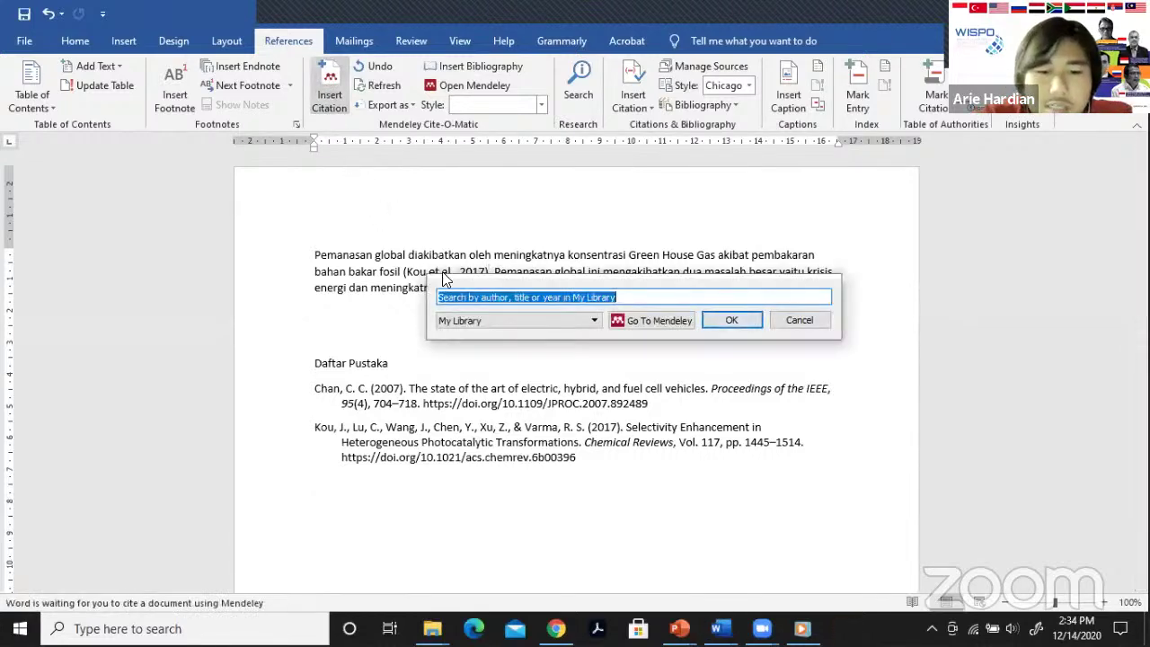
type("global")
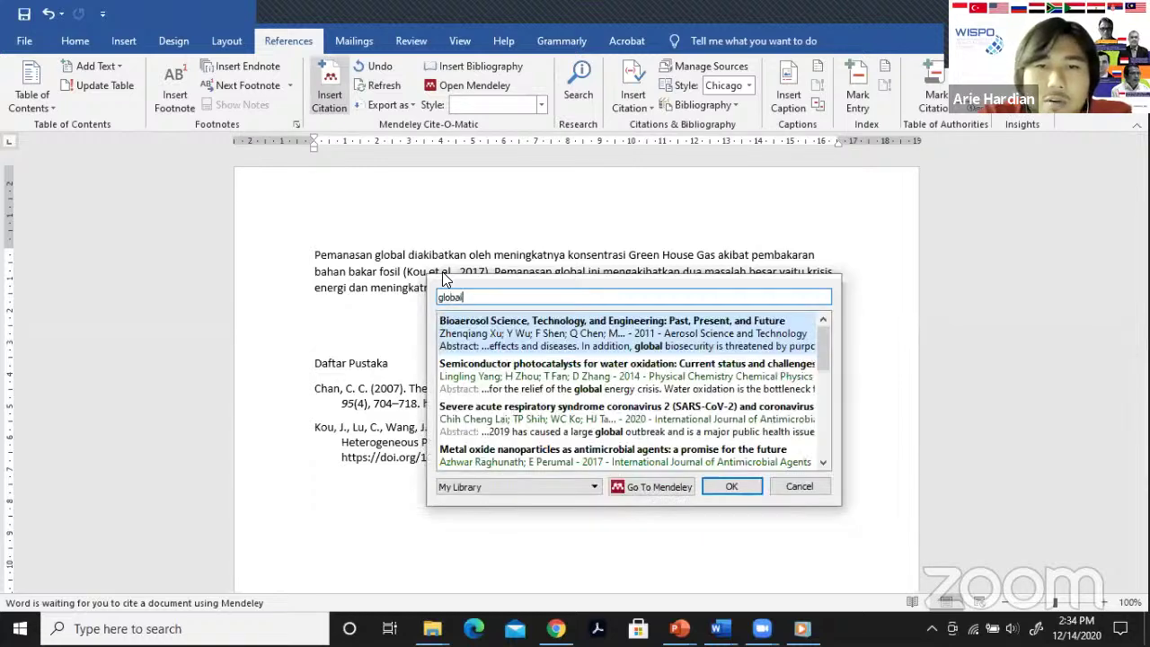
type(" war")
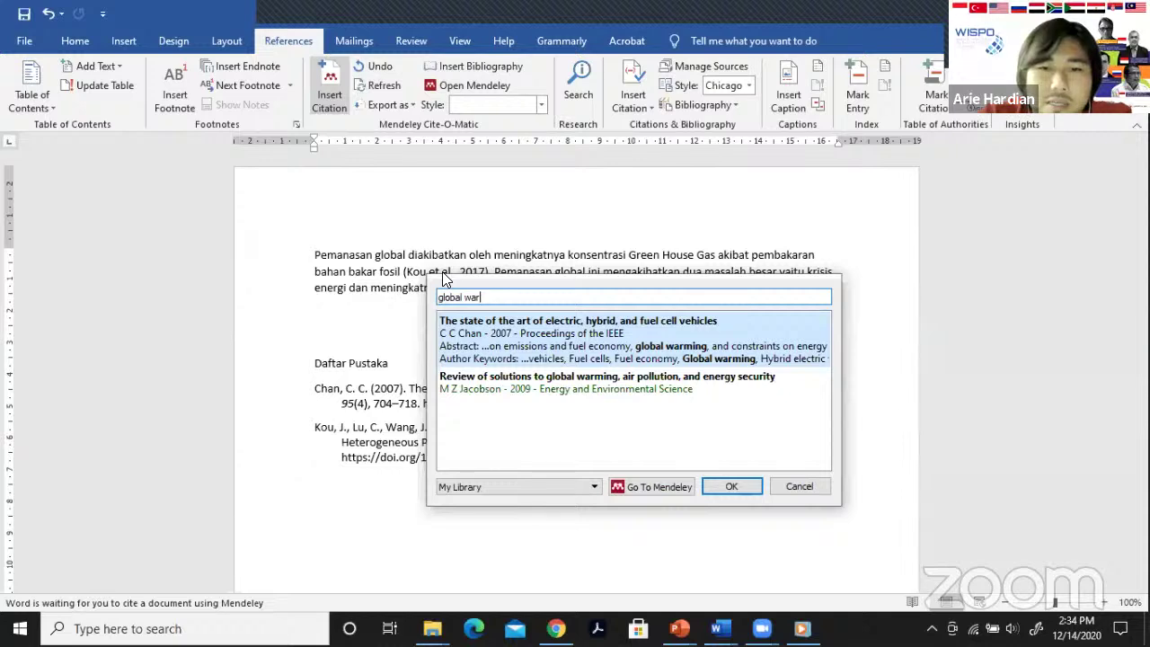
key("Down")
key("Return")
left_click(732, 320)
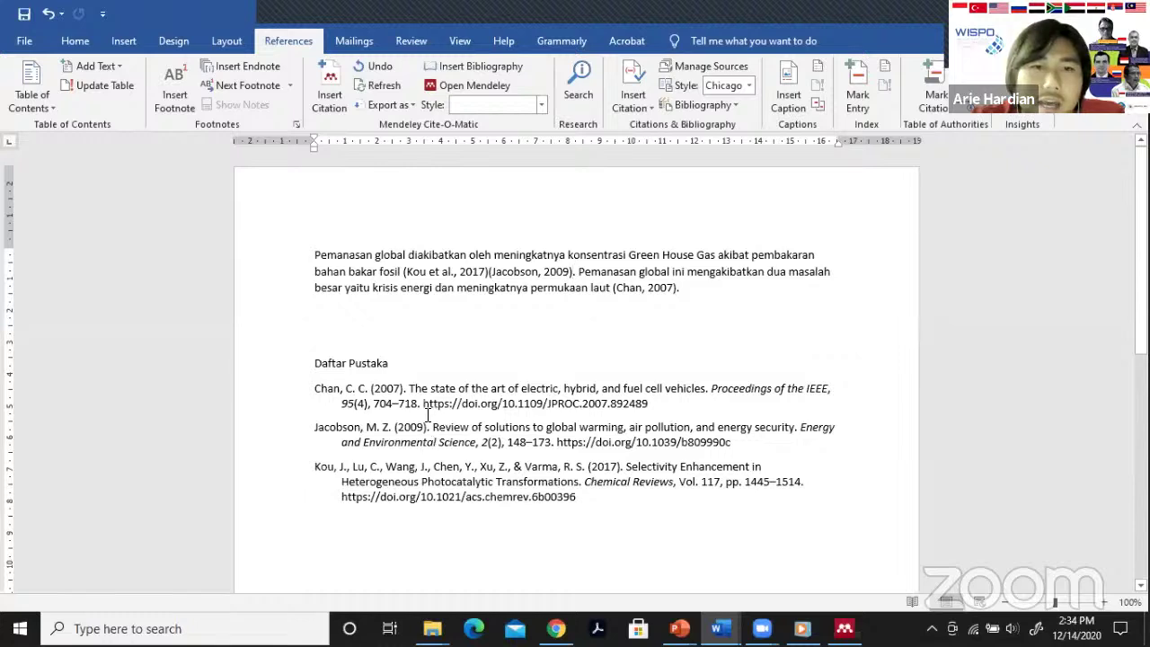
Merge the two adjacent Mendeley citations at the end of the first sentence into one citation.
left_click(314, 394)
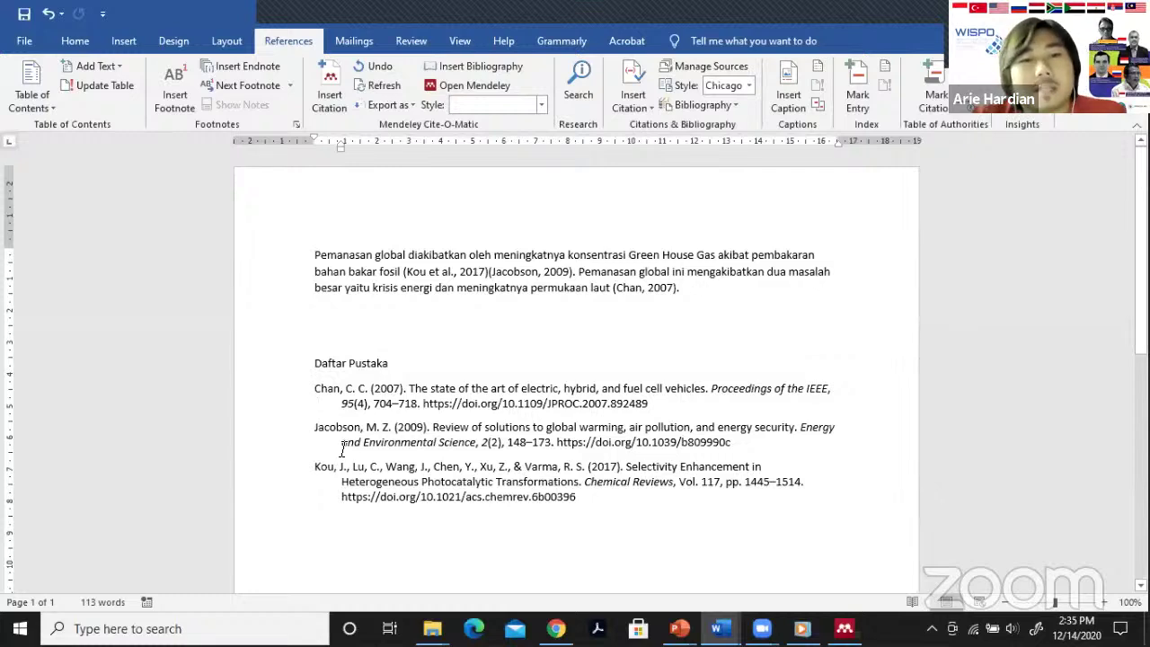
left_click(376, 480)
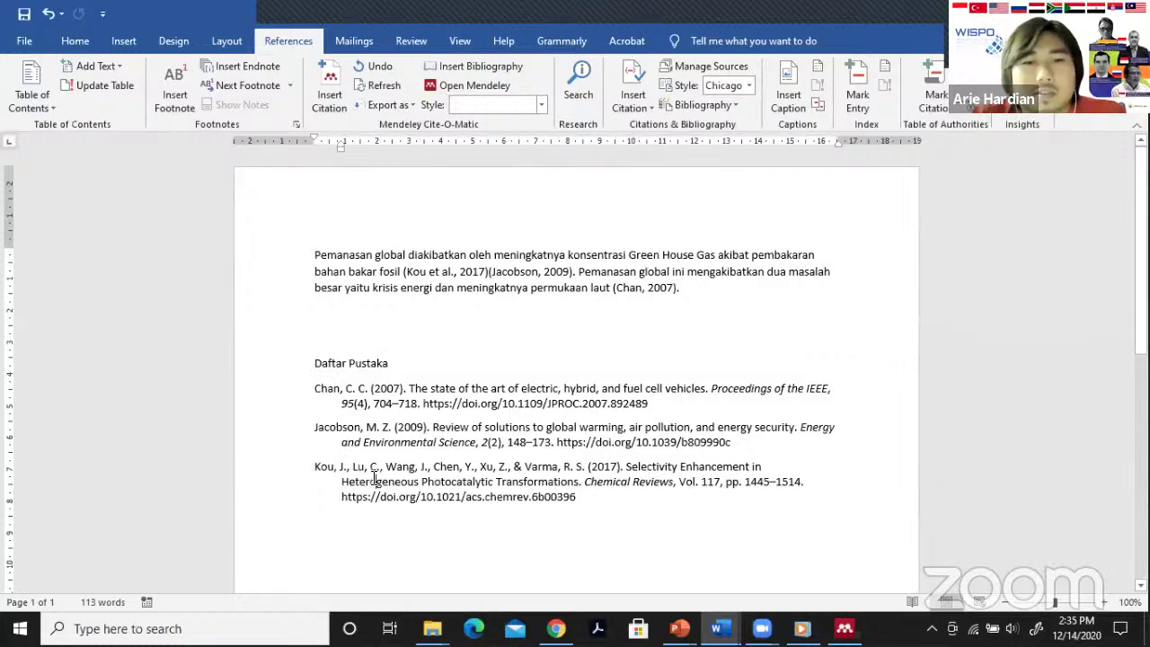
left_click(572, 271)
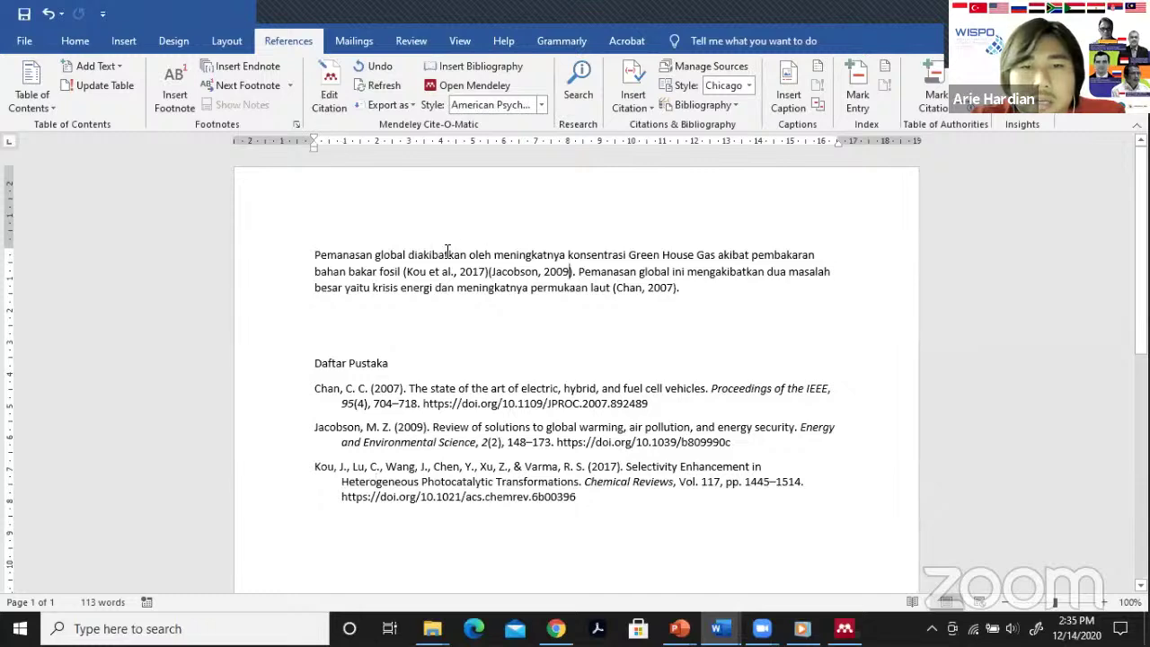
left_click(405, 277, "shift")
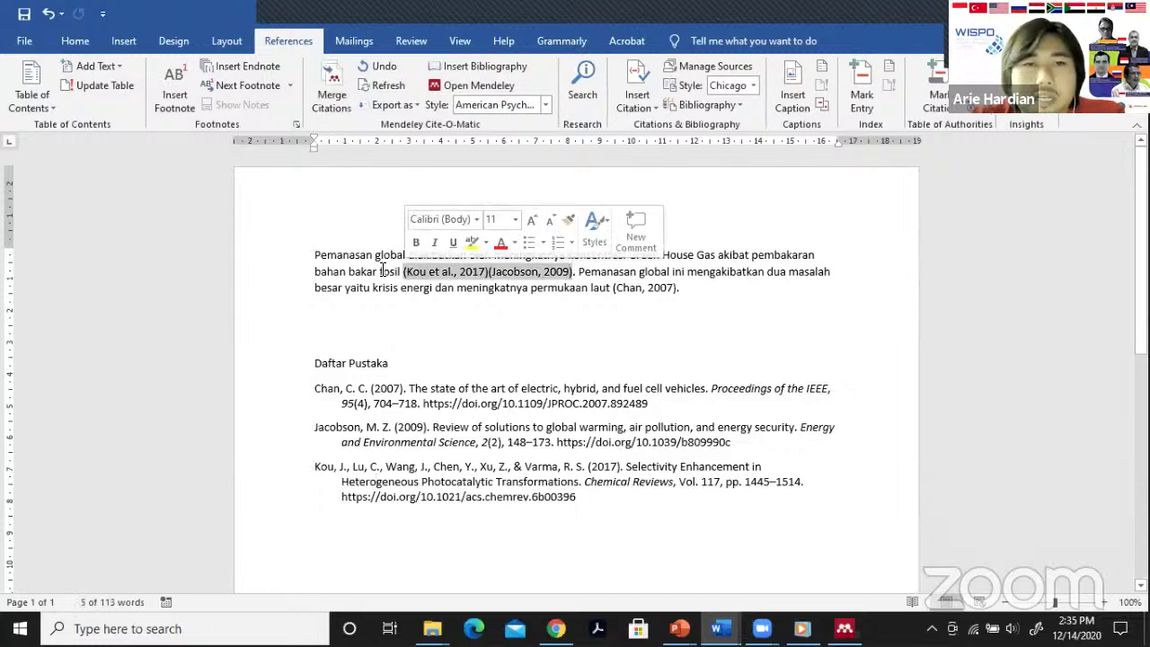
left_click(323, 103)
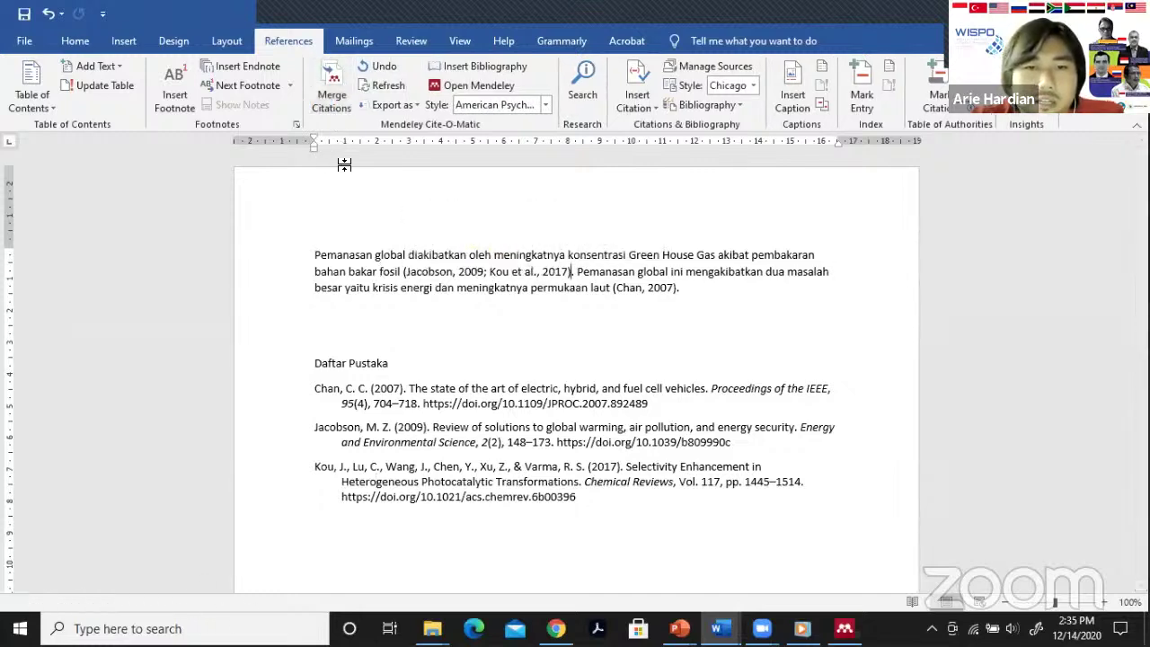
Try the Nature and IEEE citation styles on the document's Mendeley citations and bibliography.
left_click(545, 482)
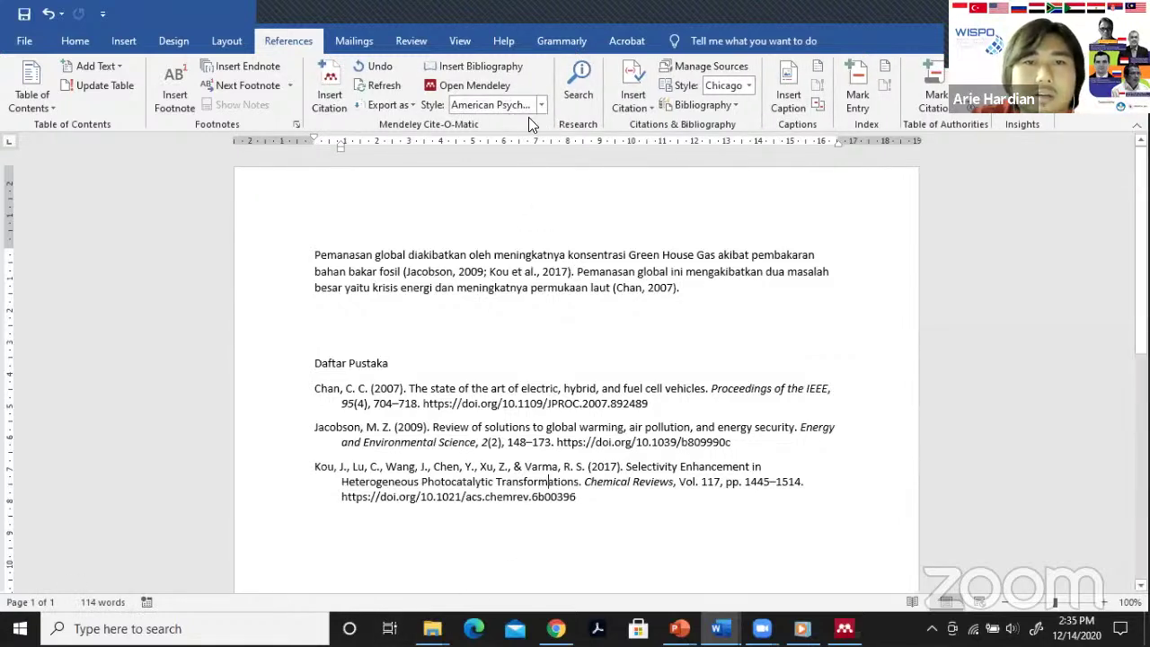
left_click(545, 104)
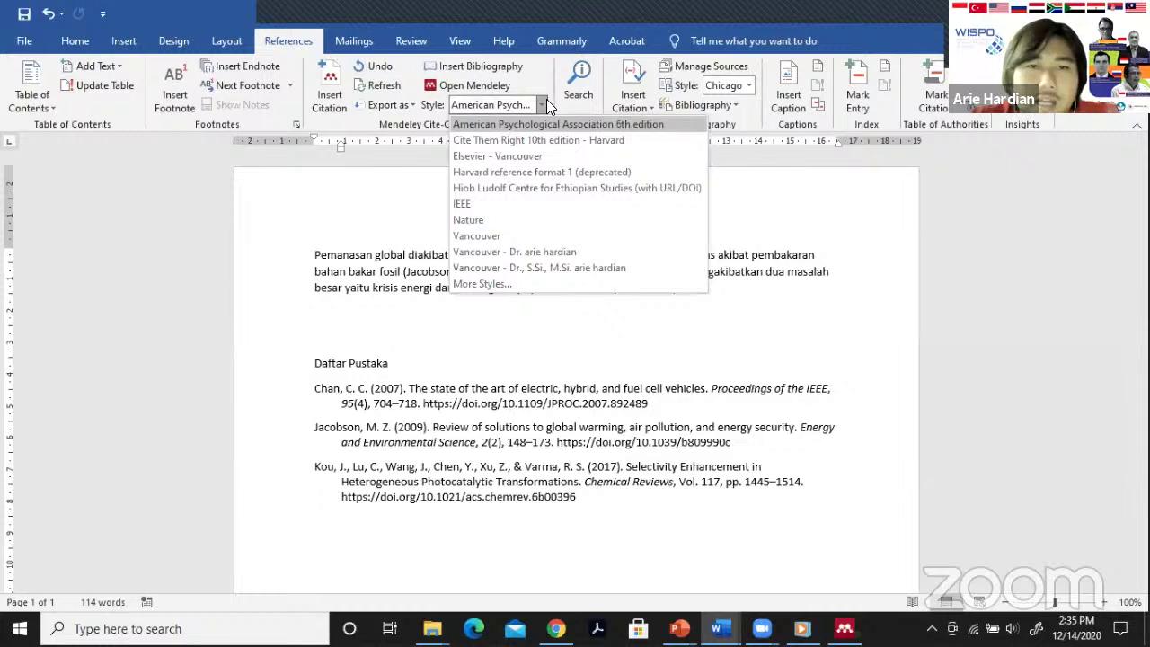
left_click(548, 223)
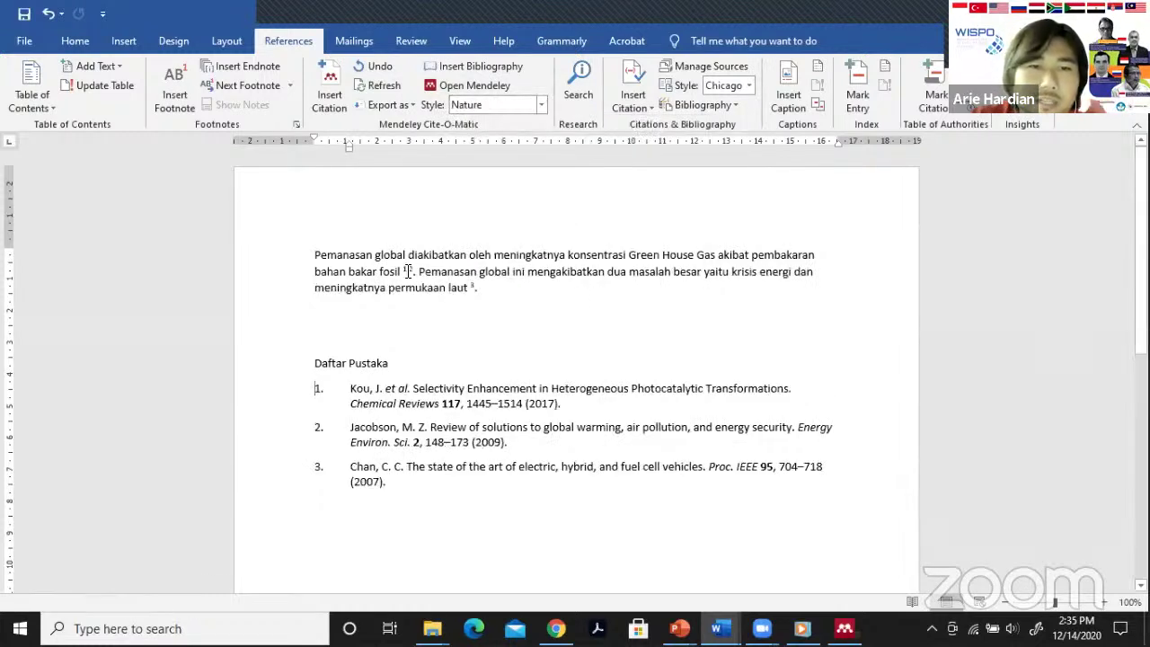
left_click(542, 104)
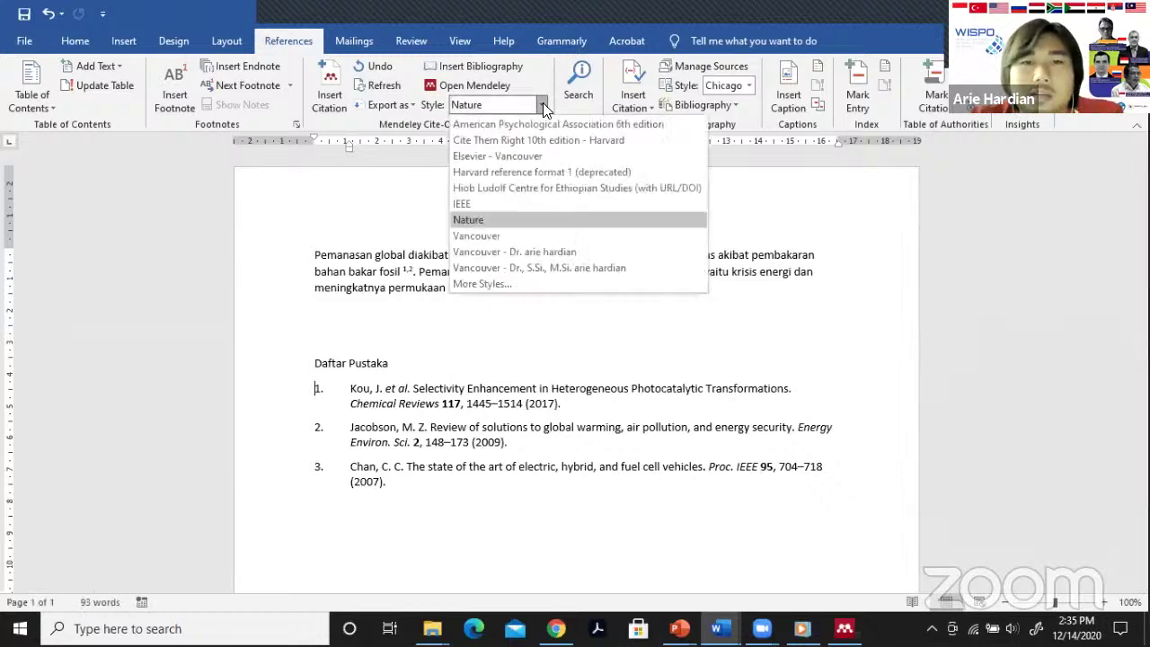
left_click(565, 203)
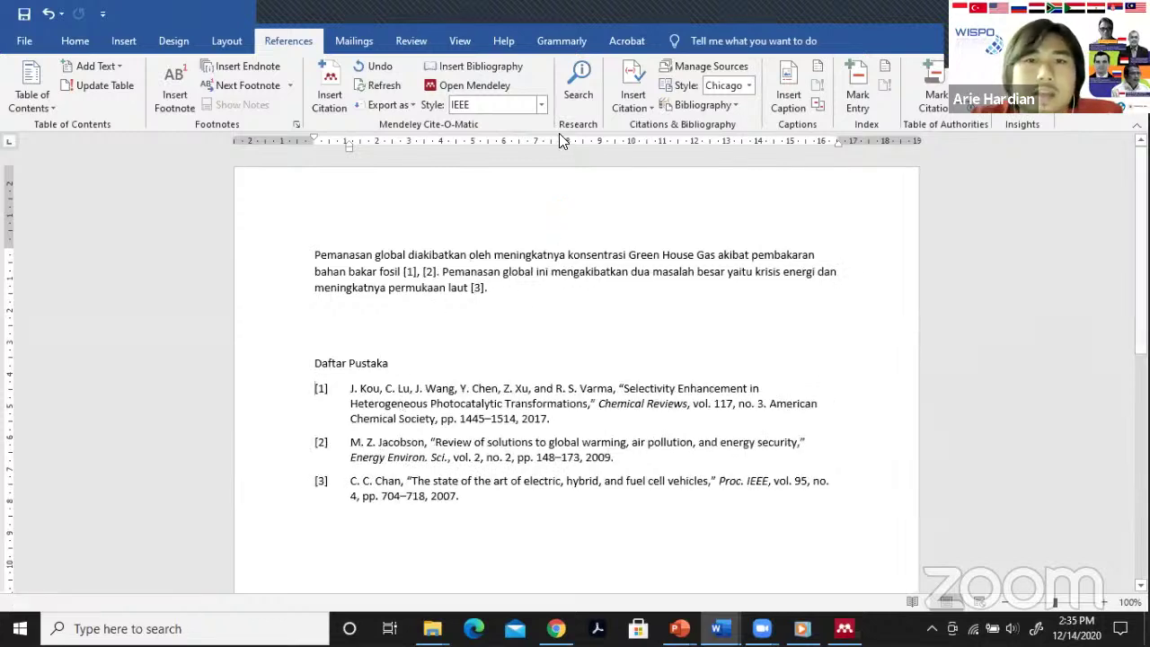
Try the two customised Vancouver citation styles on the document's citations and bibliography.
left_click(544, 105)
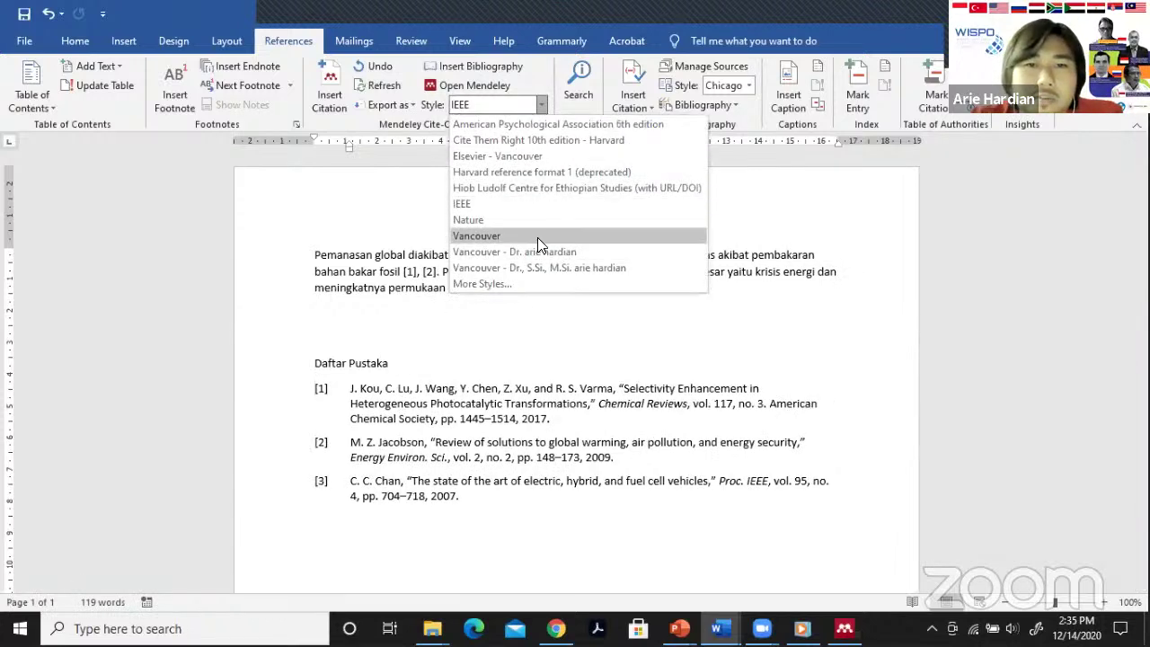
left_click(548, 268)
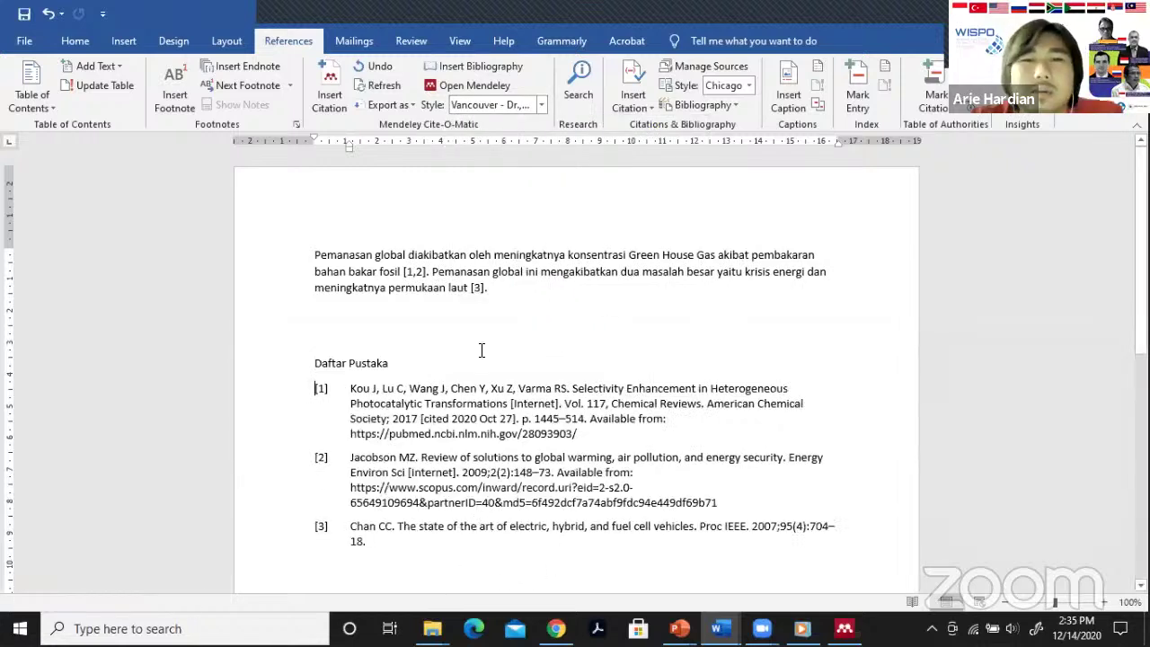
left_click(542, 105)
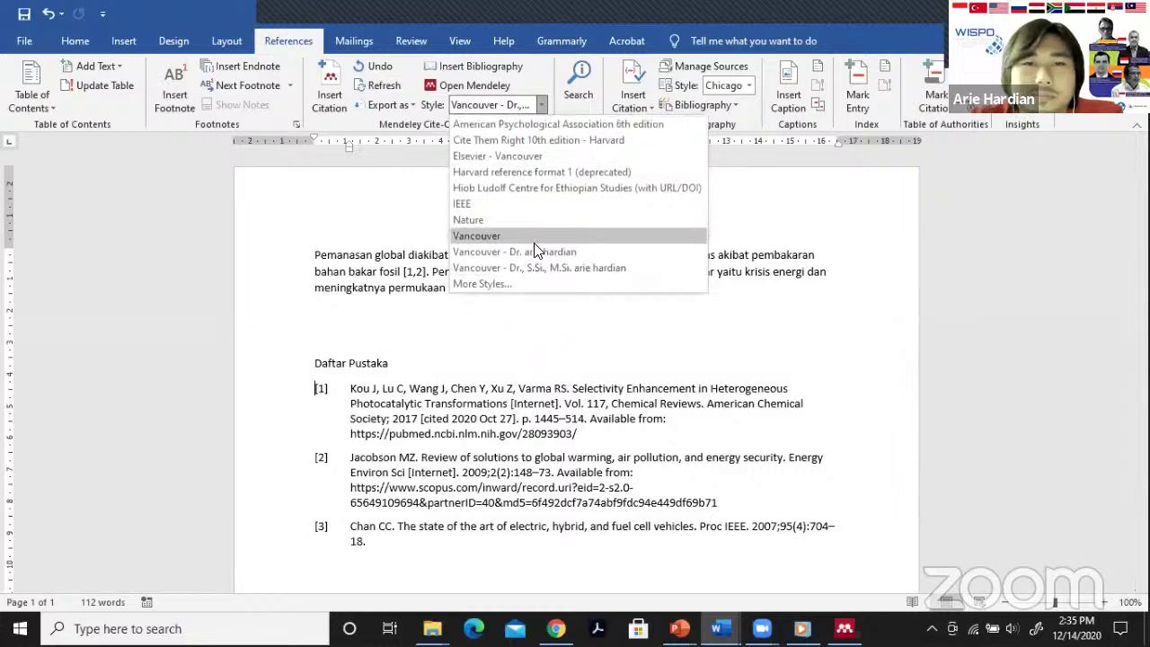
left_click(550, 269)
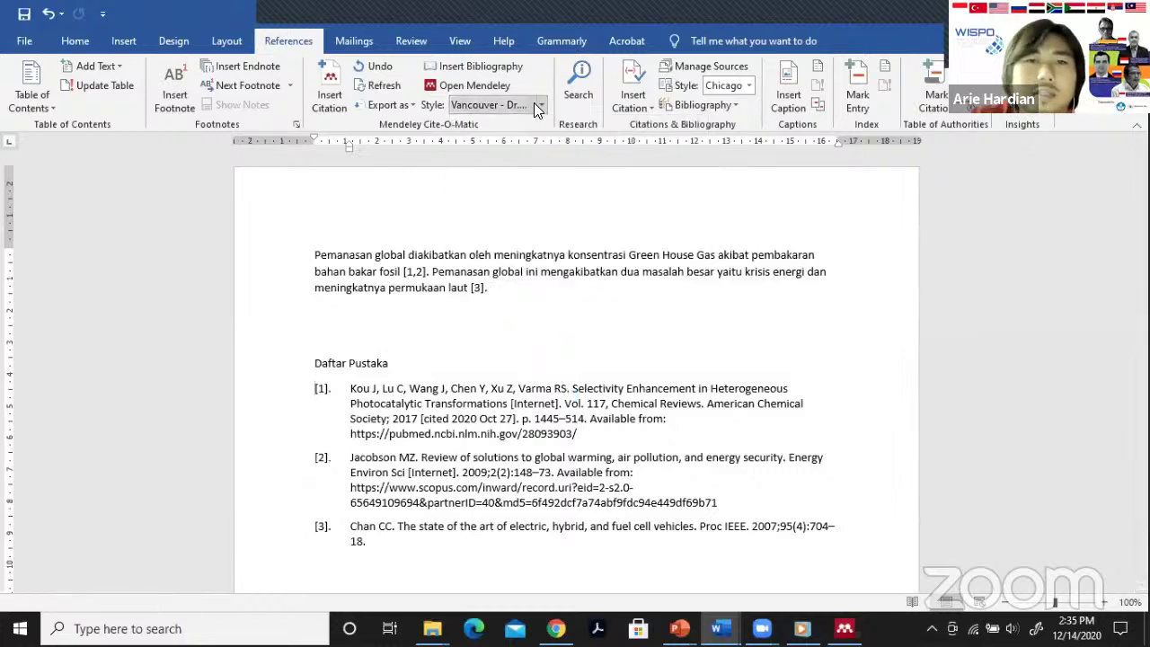
Set the Mendeley citation style to "Harvard reference format 1 (deprecated)" and review the author names in the bibliography entries.
left_click(541, 104)
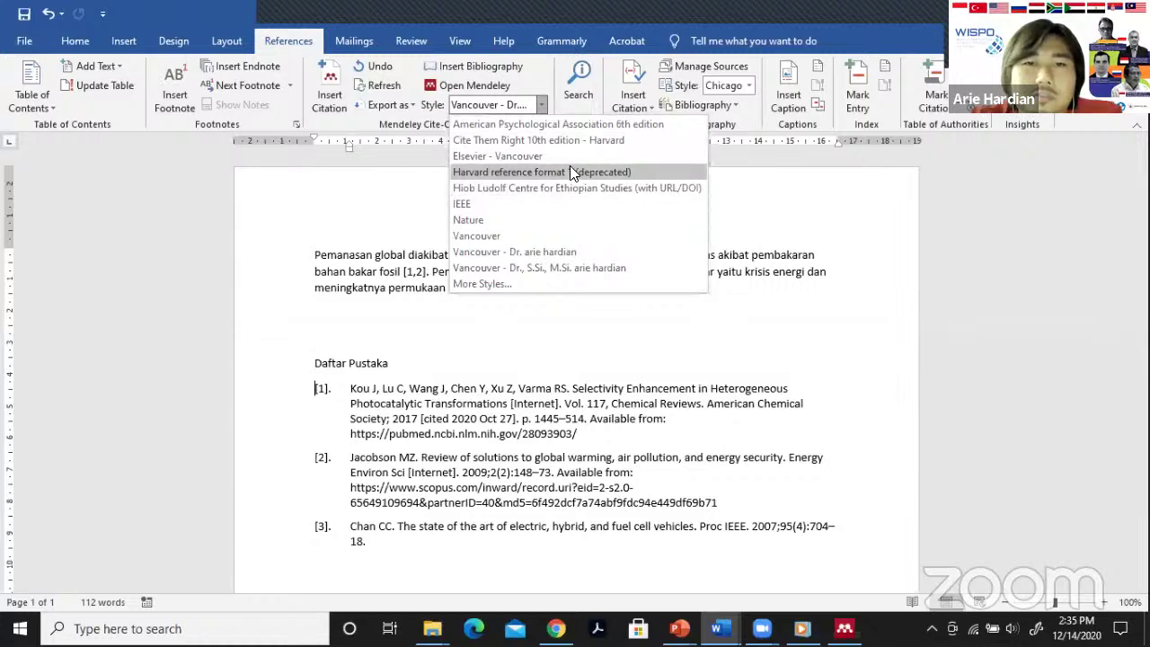
left_click(570, 172)
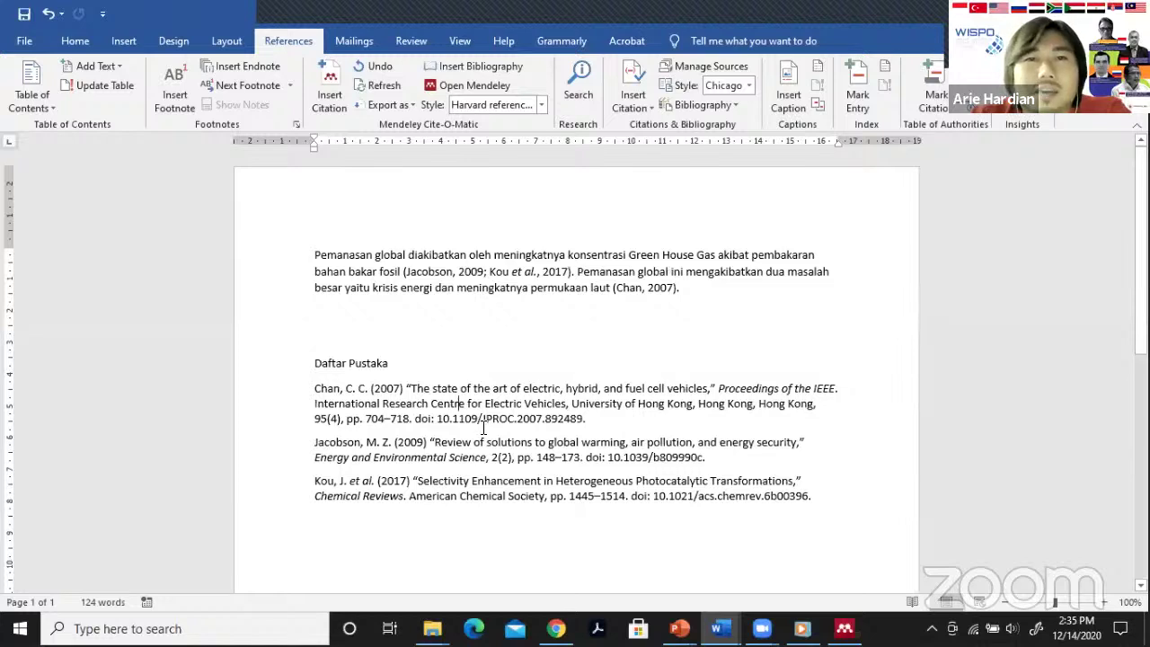
left_click(467, 404)
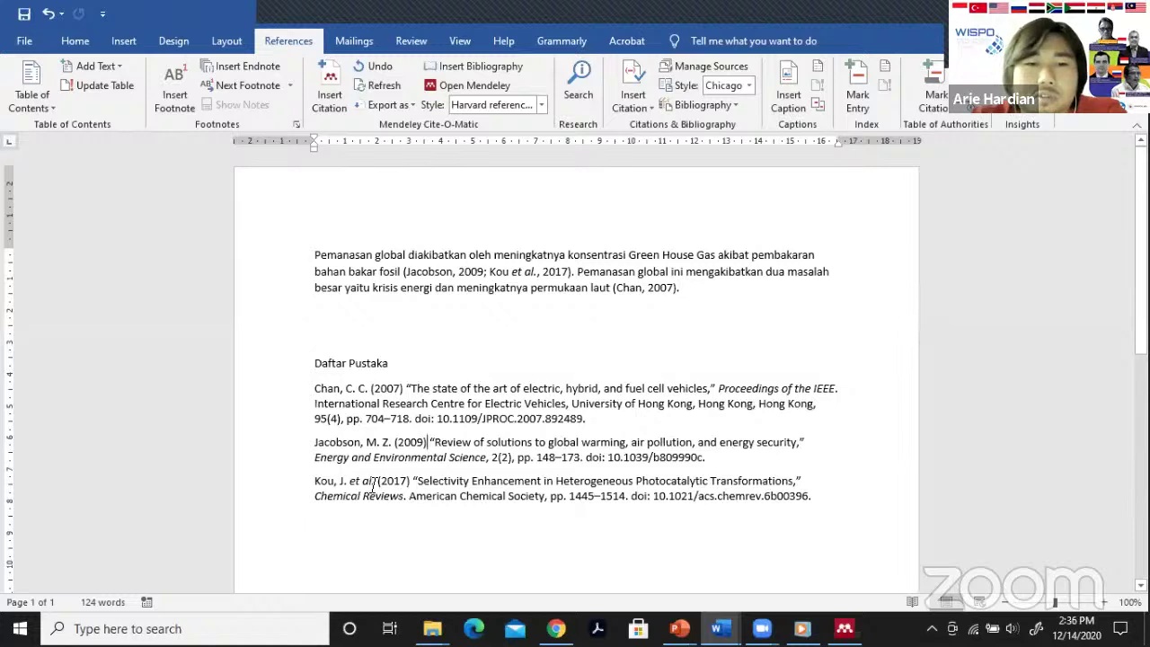
left_click_drag(376, 483, 343, 486)
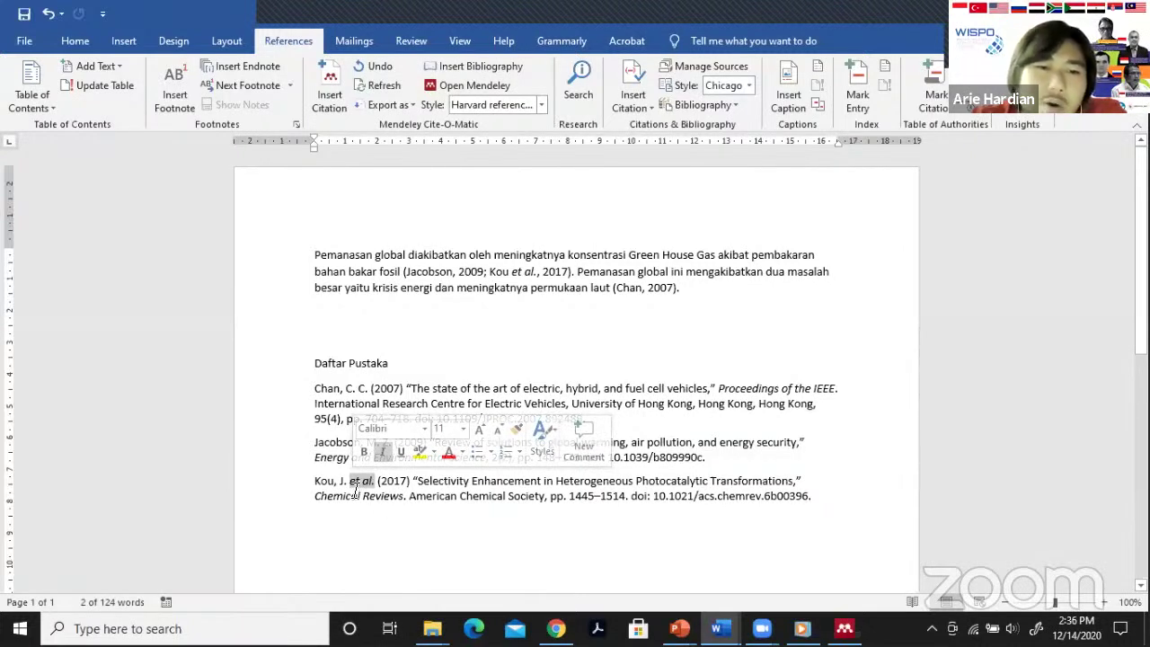
left_click(441, 495)
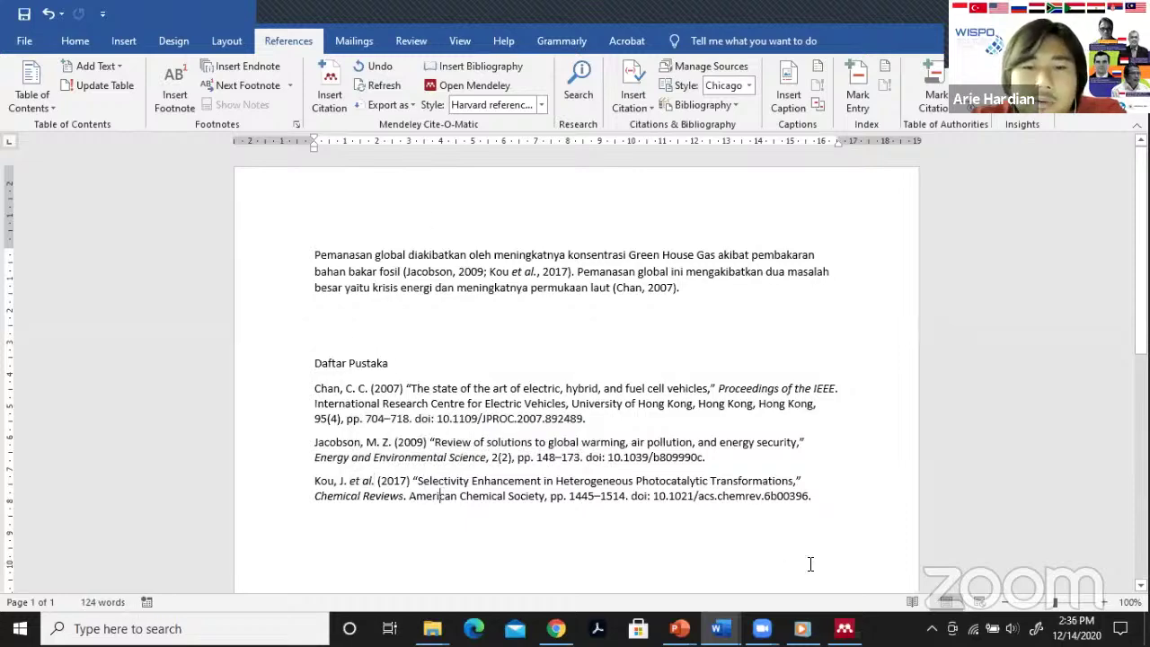
Switch to Mendeley Desktop, examine the full author list of "Selectivity Enhancement in Heterogeneous Photocatalytic Transformations", and return to Word.
left_click(844, 628)
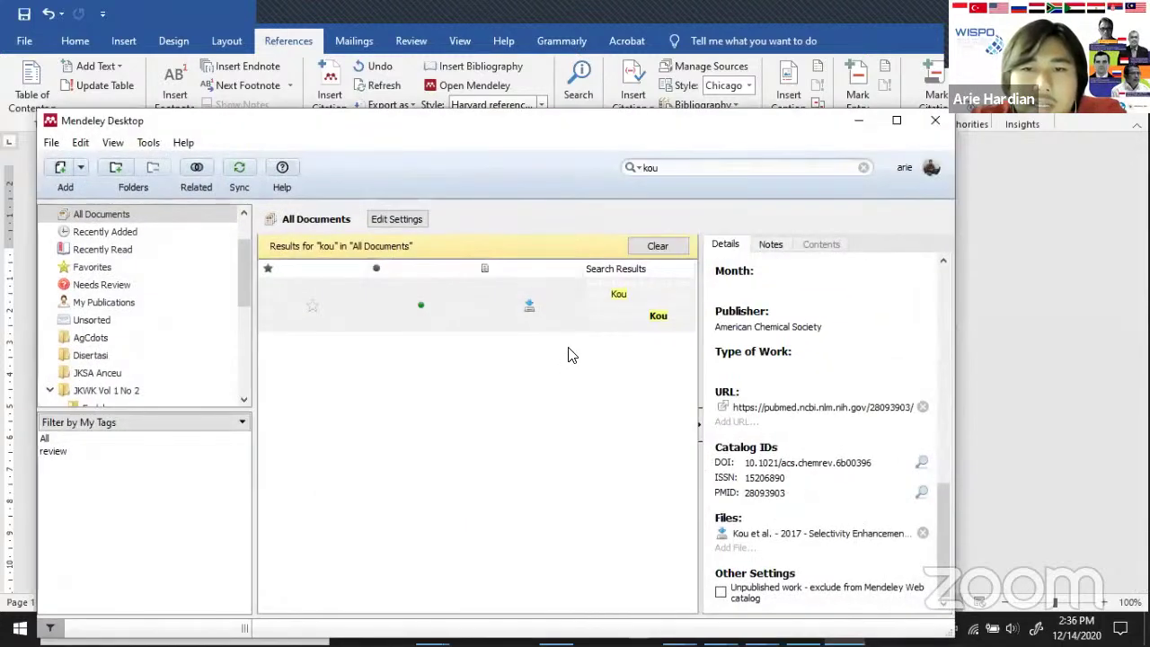
left_click(594, 310)
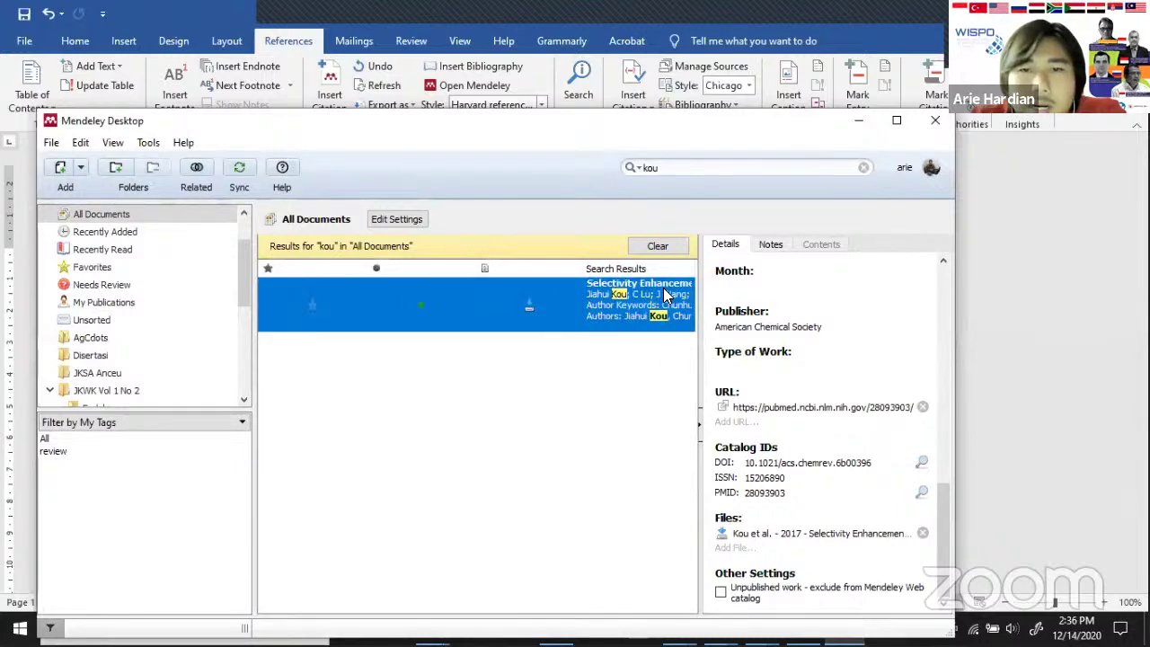
scroll(827, 350, "up", 3)
scroll(827, 350, "up", 6)
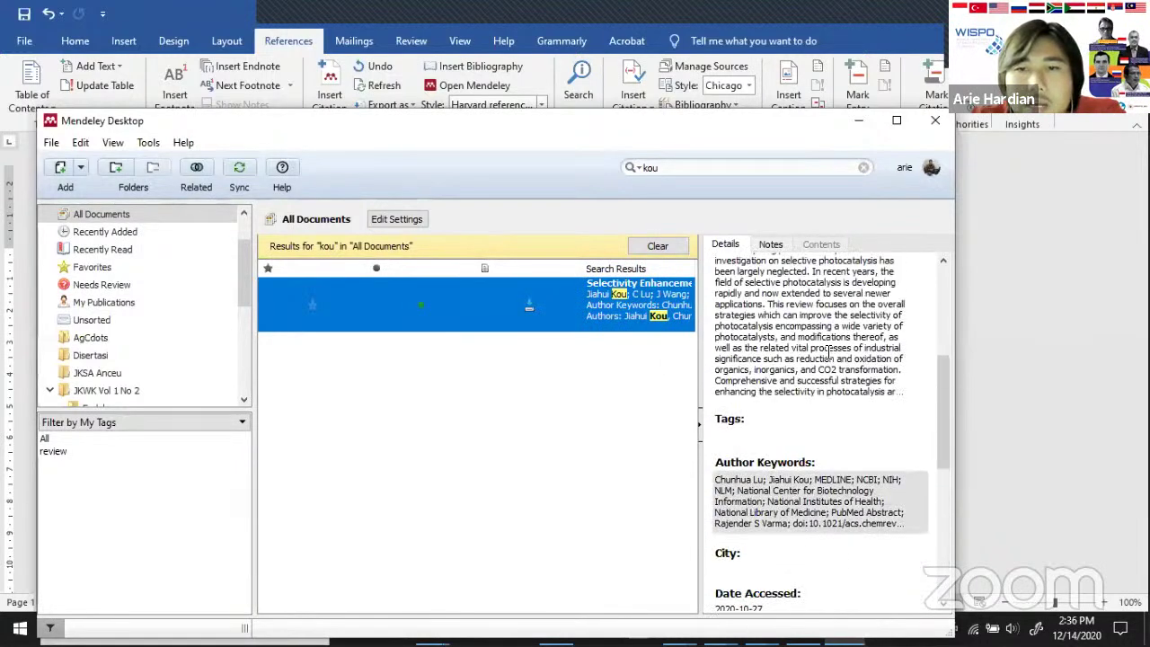
left_click(821, 359)
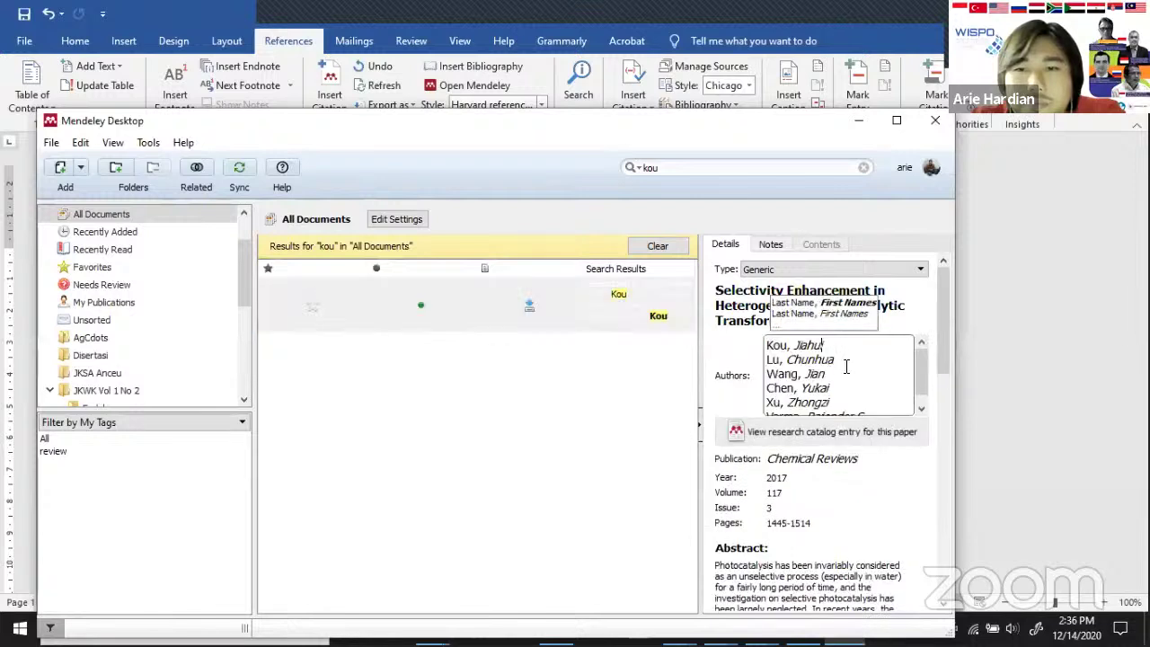
mouse_move(924, 369)
left_mouse_down()
mouse_move(931, 405)
mouse_move(932, 366)
left_mouse_up()
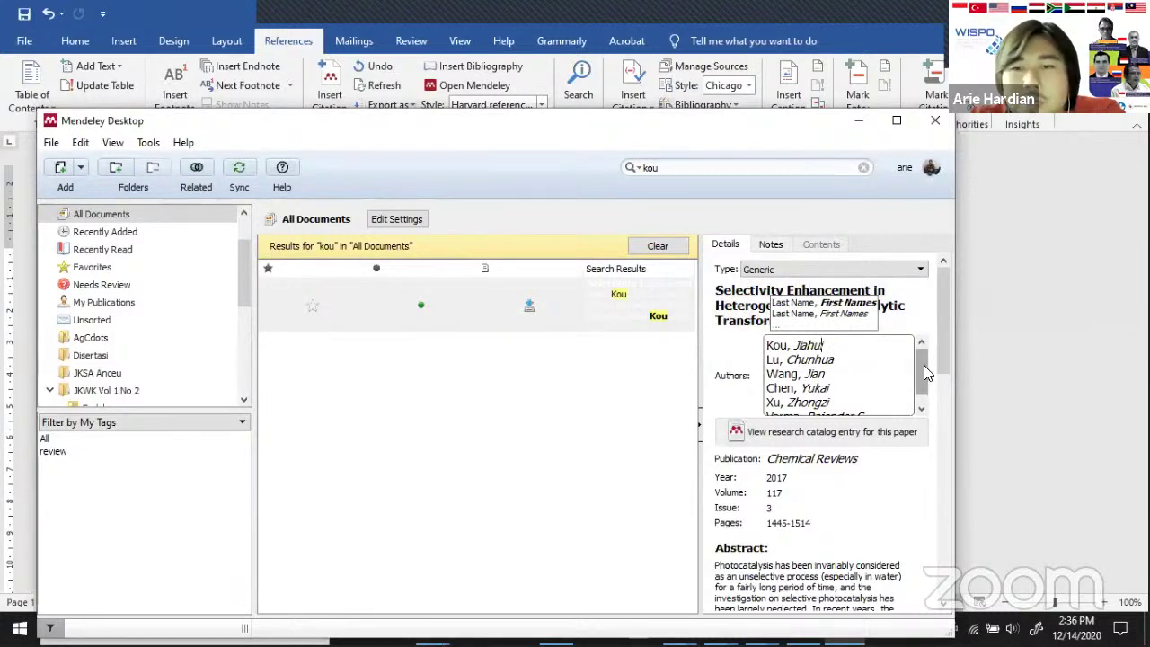
left_click_drag(924, 365, 931, 411)
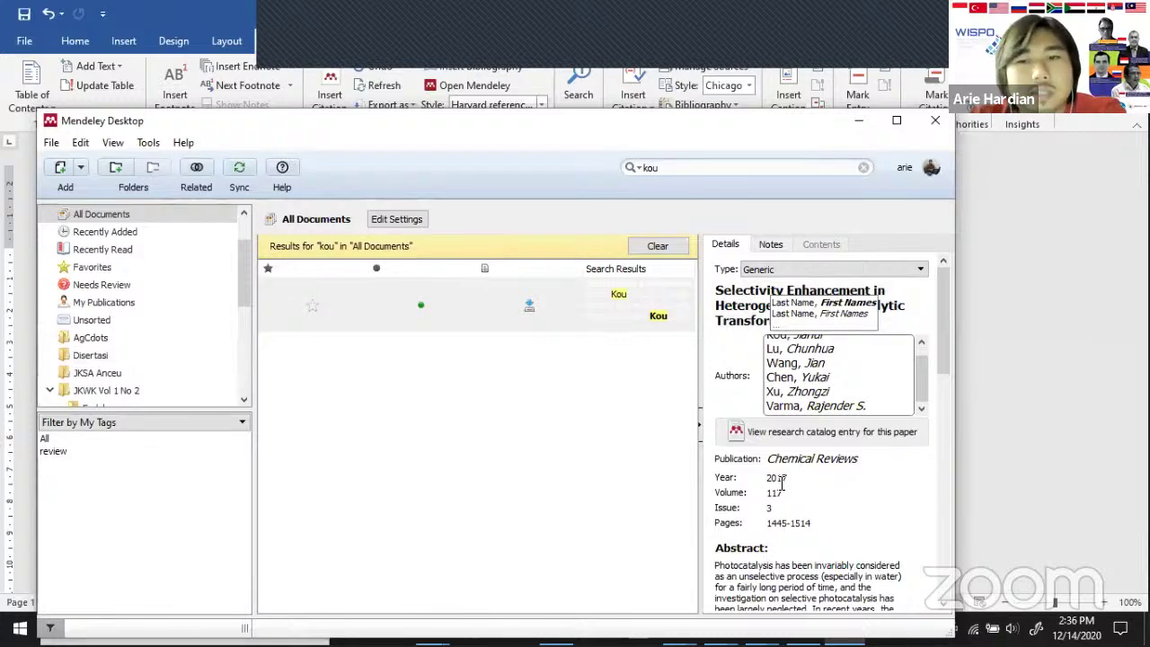
left_click(859, 120)
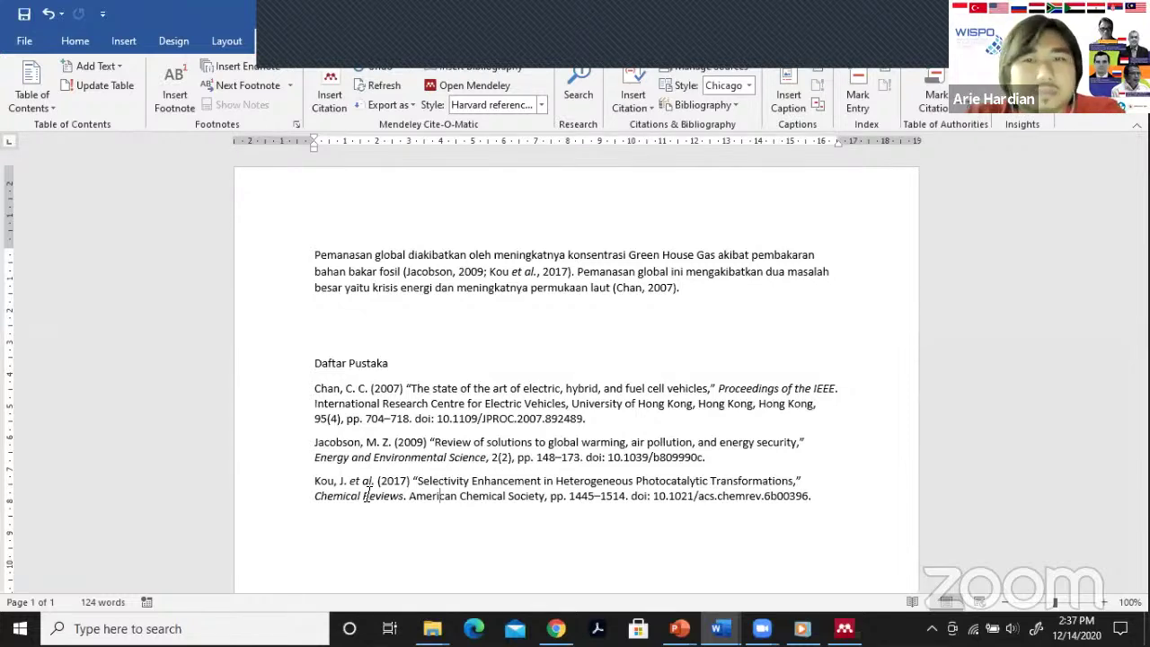
left_click(778, 12)
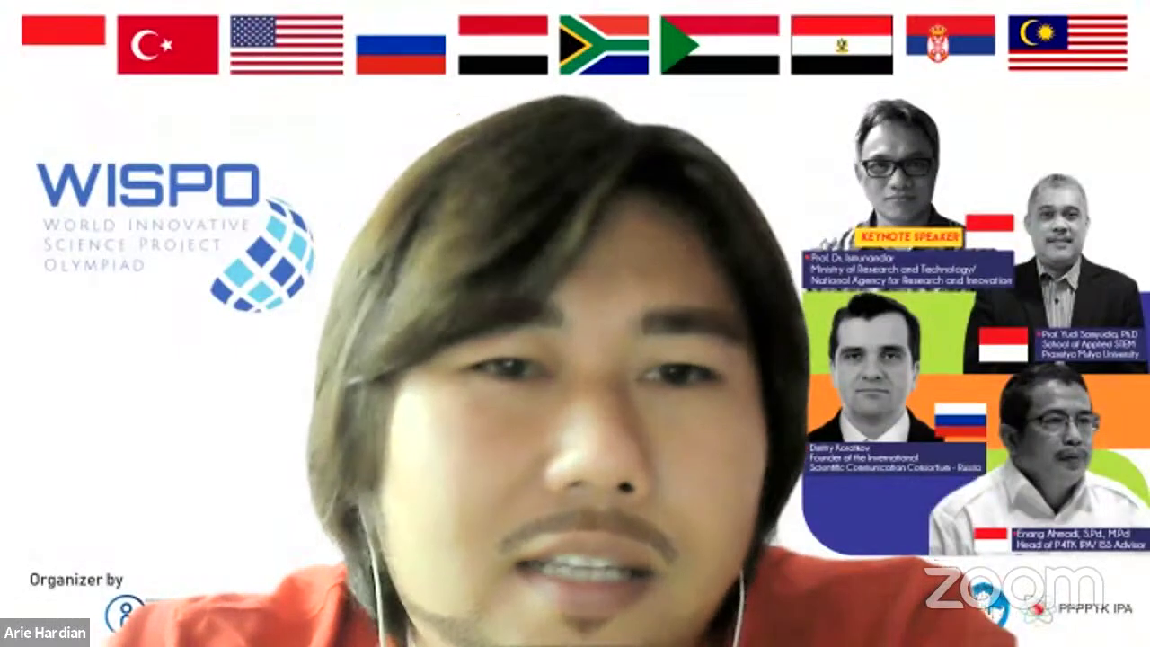
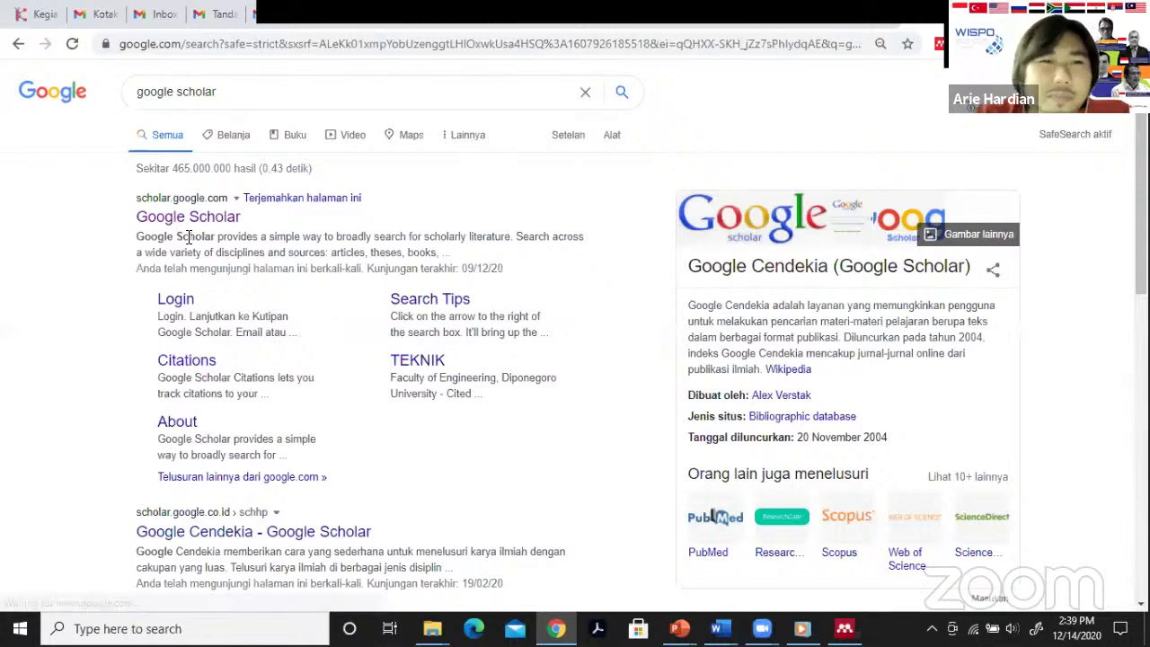
Open Google Scholar from the search results and open its recommended article "Bio-synthesis, characterization and antibacterial studies of ZnO nanoparticles".
left_click(196, 222)
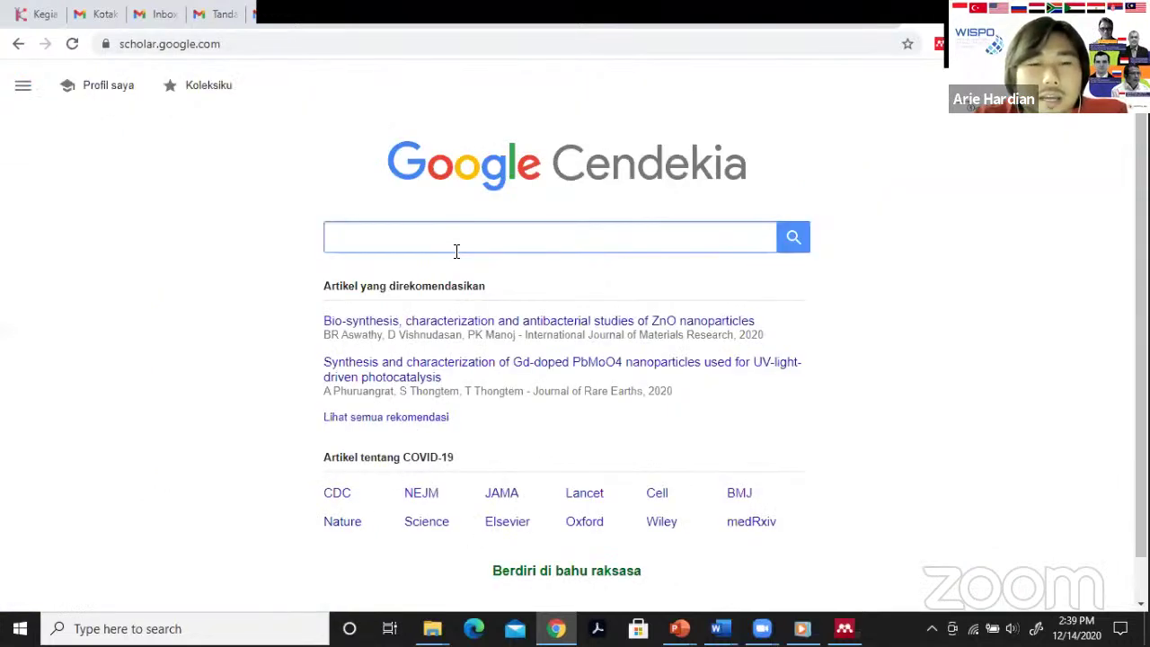
left_click(495, 321)
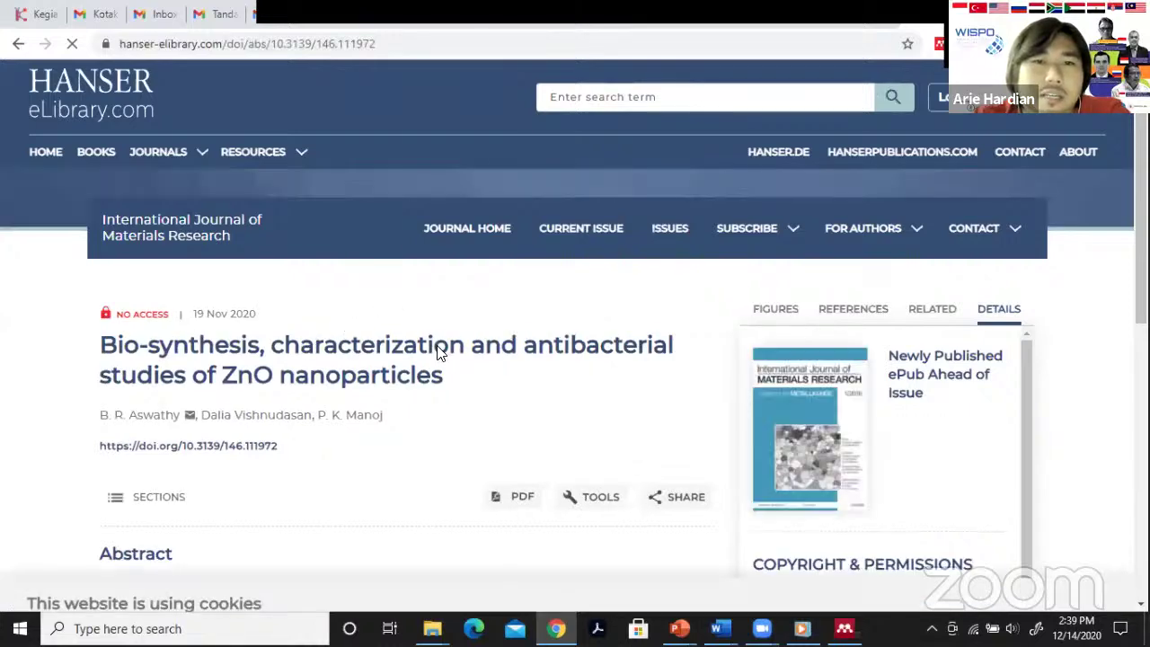
Examine the article page's abstract, side information sections and tools.
scroll(416, 366, "down", 2)
scroll(332, 352, "up", 1)
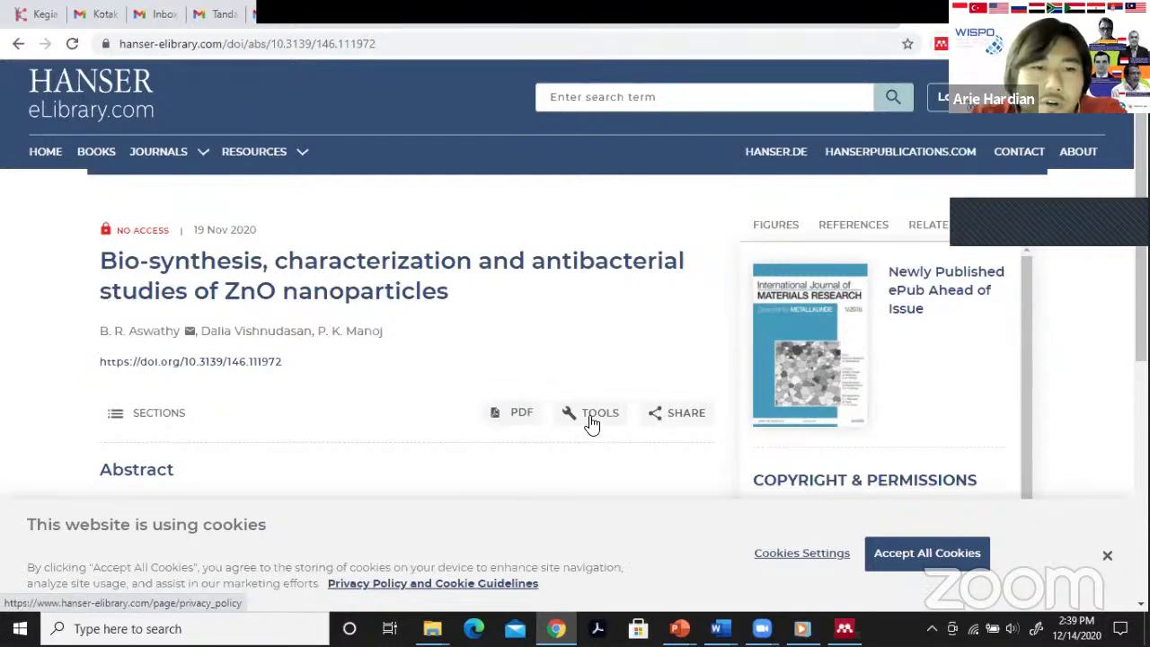
scroll(632, 478, "down", 1)
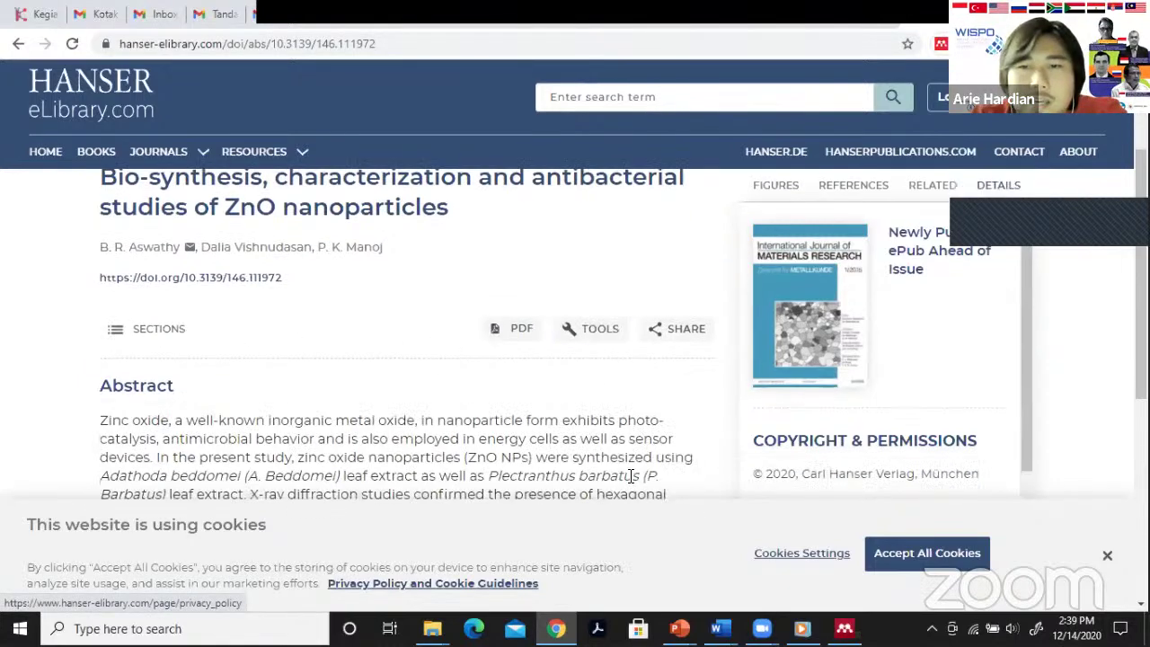
scroll(710, 407, "up", 2)
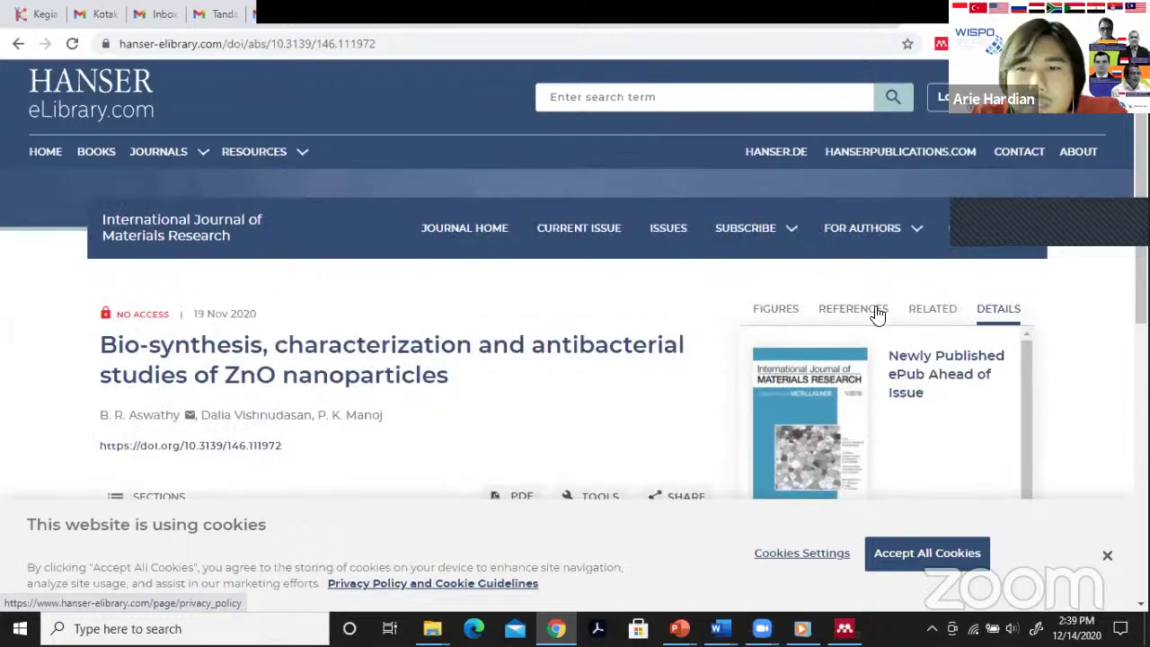
left_click(878, 313)
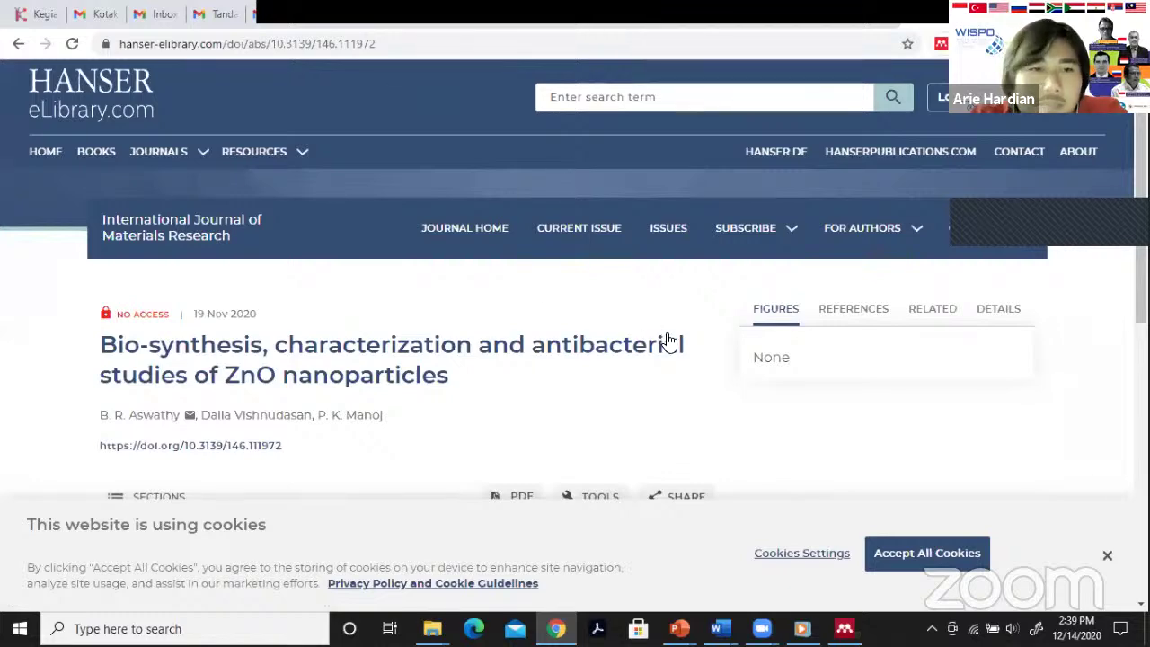
scroll(663, 345, "down", 2)
left_click(614, 331)
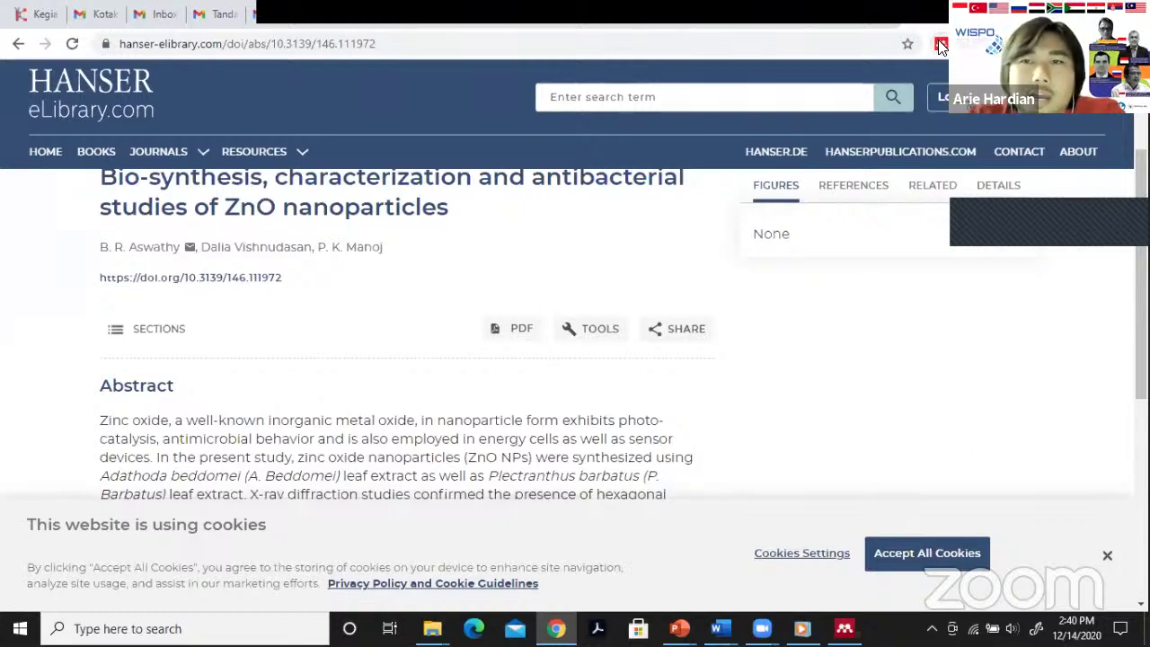
Open Mendeley Web Importer on the article page and try to sign in with the university e-mail account.
left_click(941, 45)
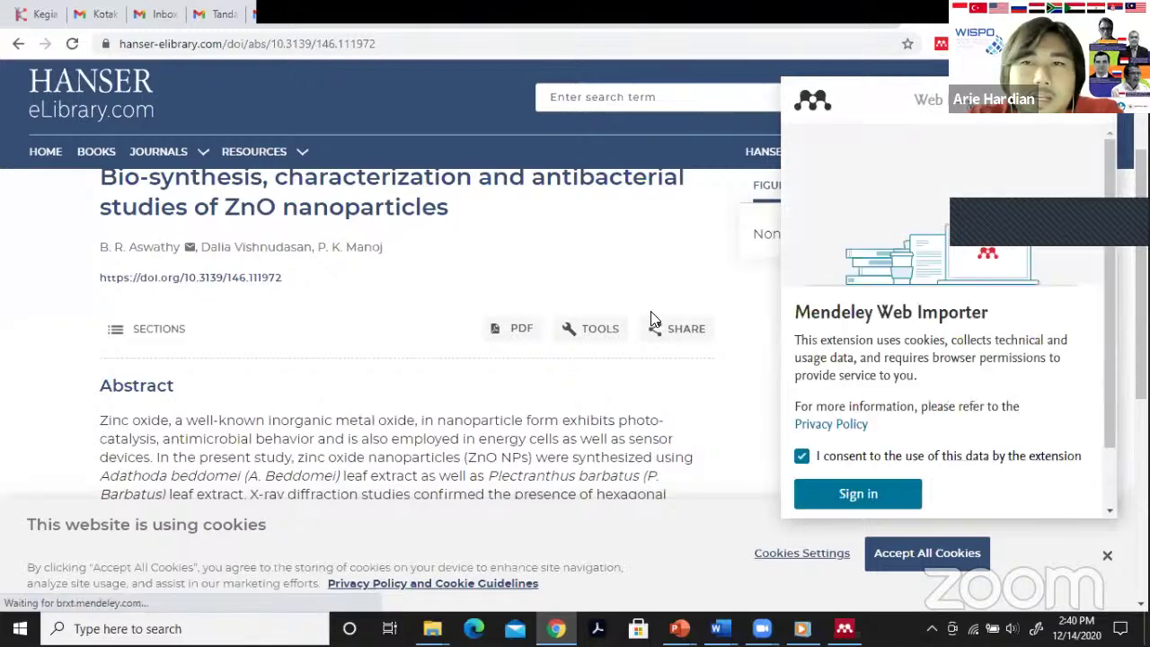
left_click(856, 494)
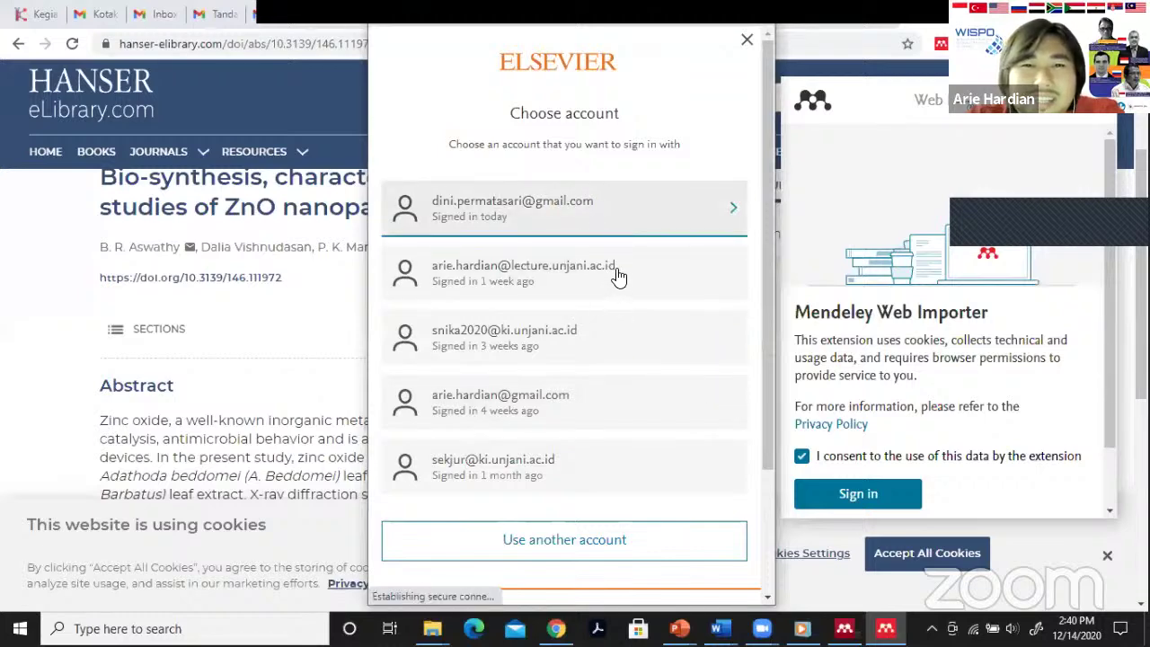
left_click(617, 287)
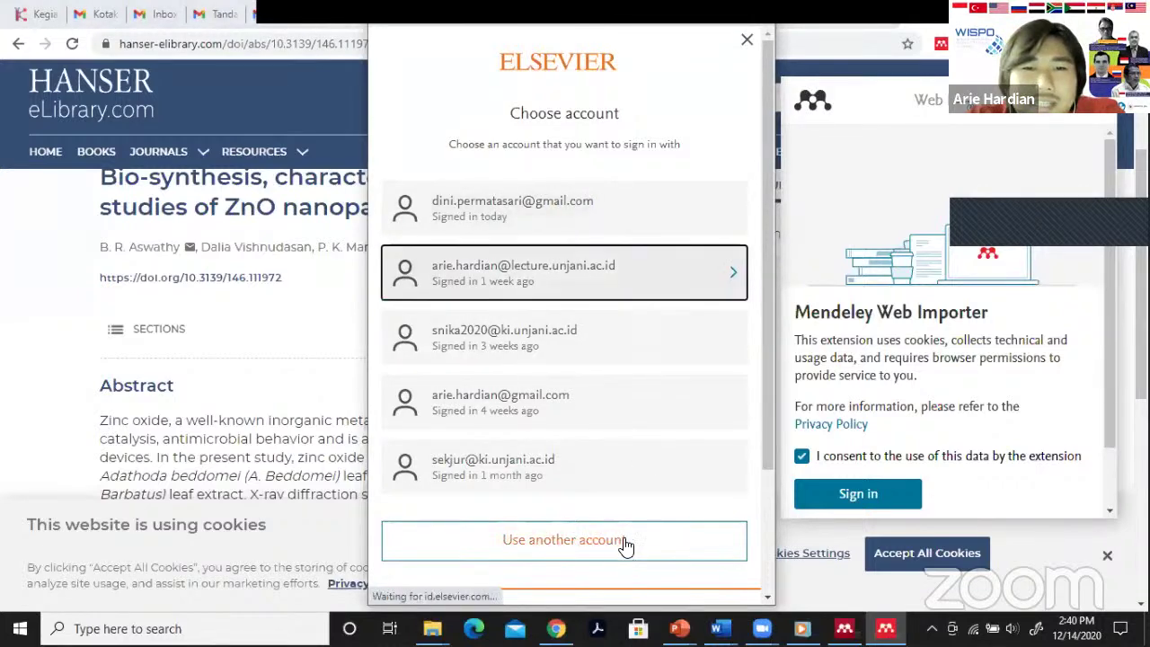
scroll(620, 404, "down", 1)
left_click(555, 344)
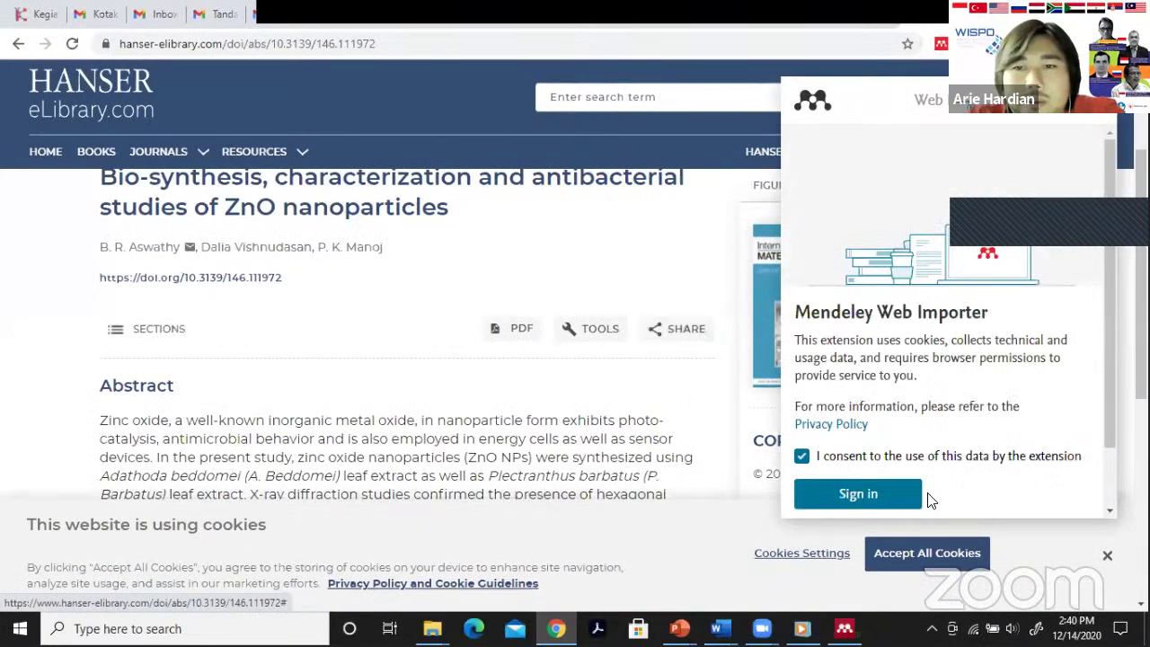
Retry the Mendeley Web Importer sign-in with the saved university account, reloading and reopening the sign-in page.
left_click(896, 497)
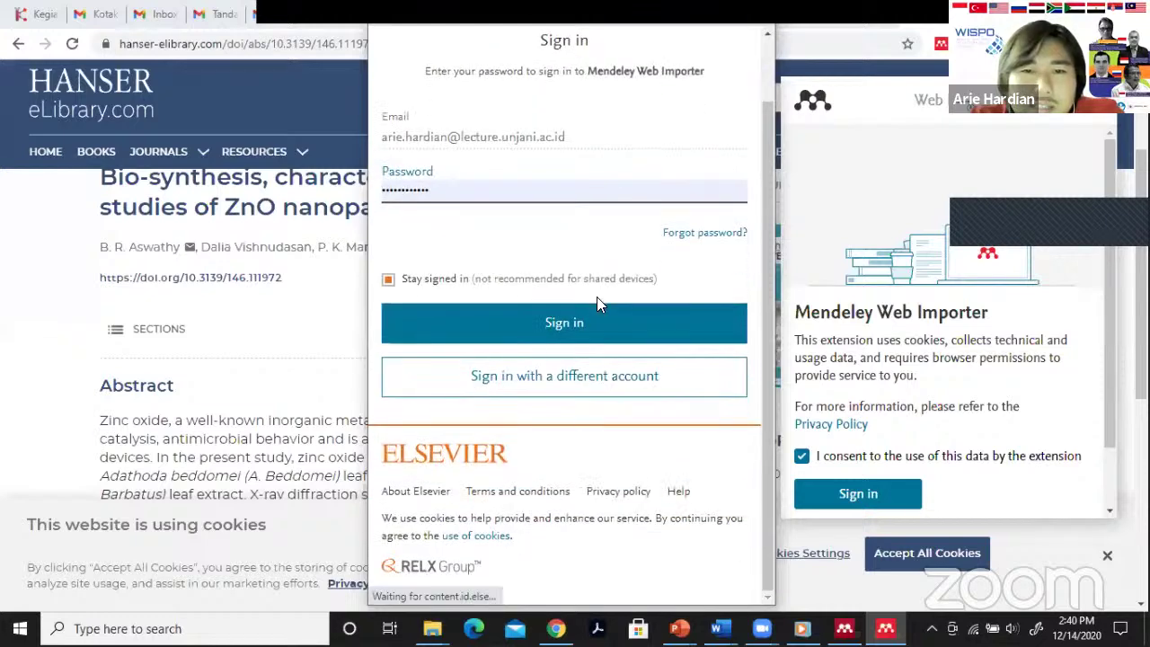
left_click(602, 334)
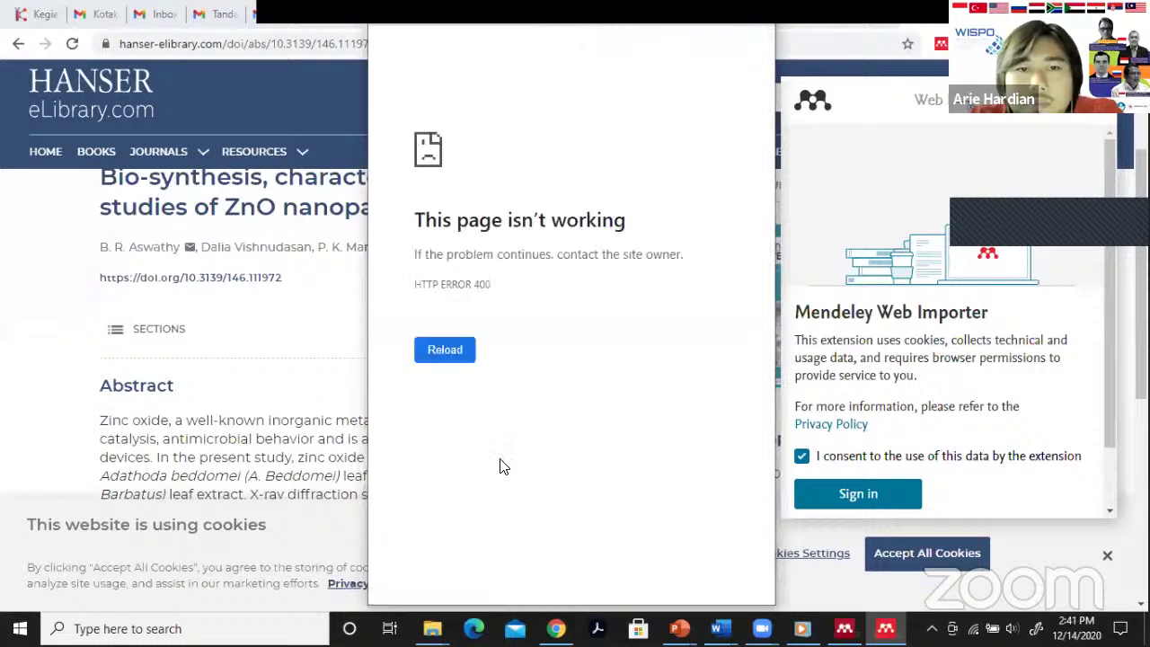
left_click(454, 358)
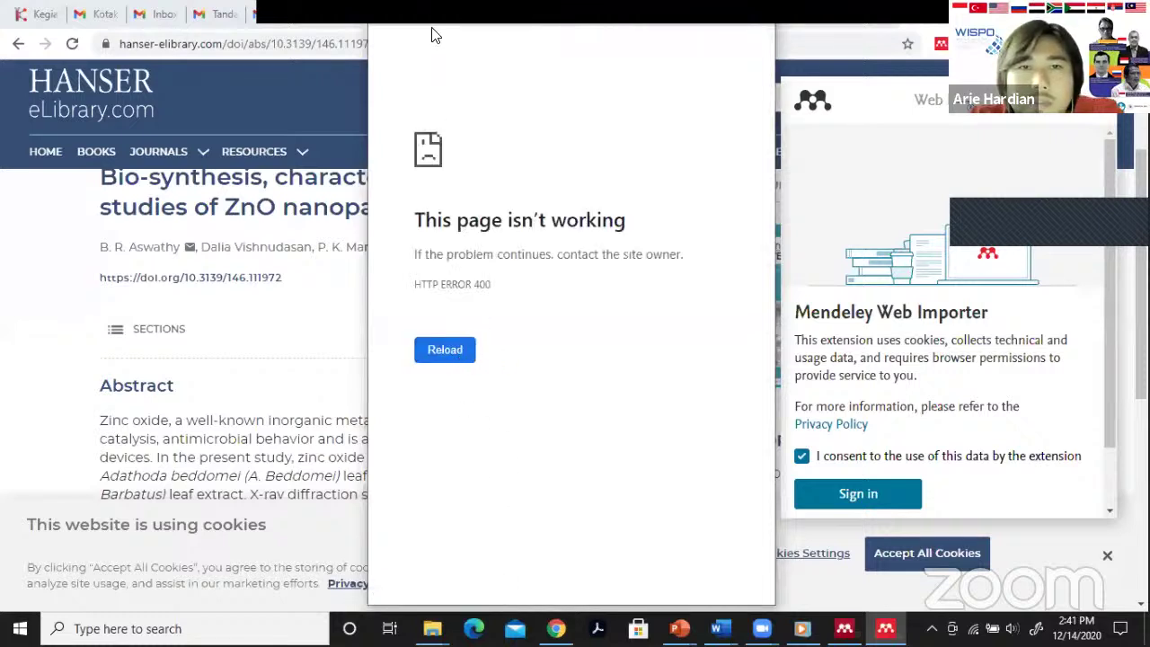
left_click(728, 101)
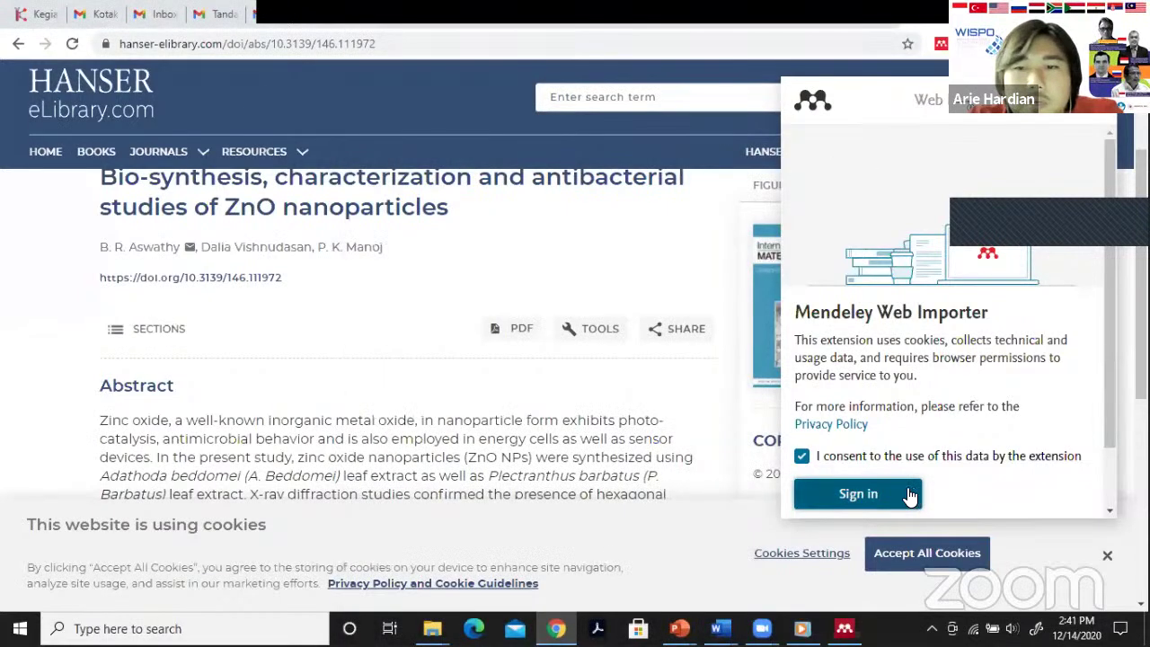
left_click(858, 494)
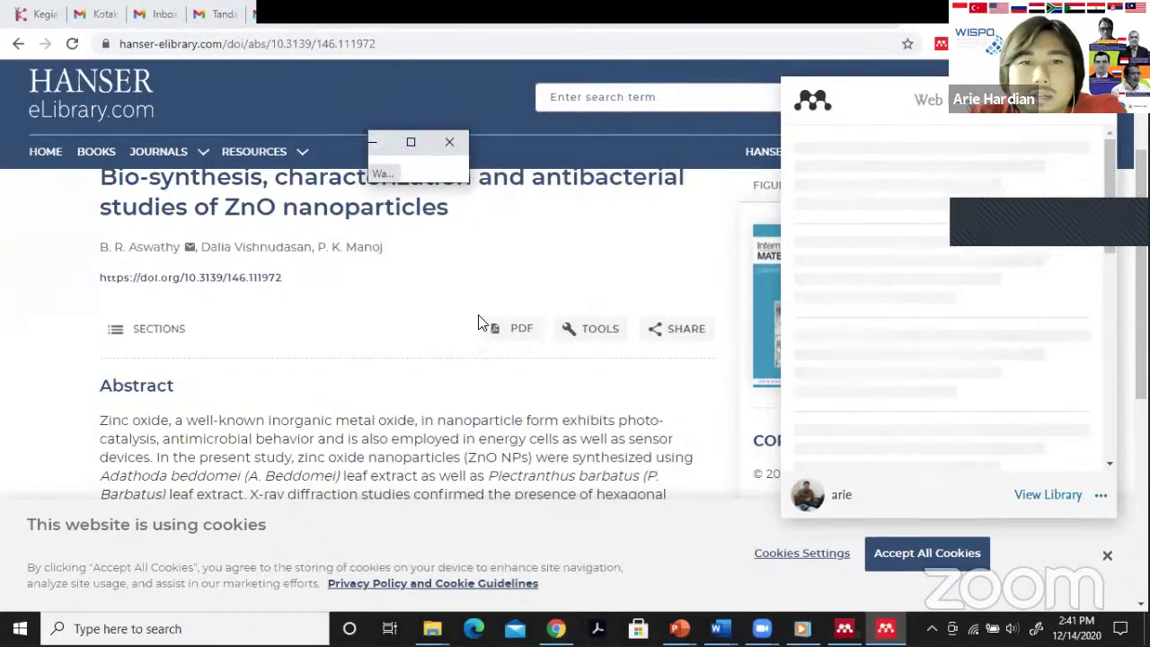
left_click(520, 328)
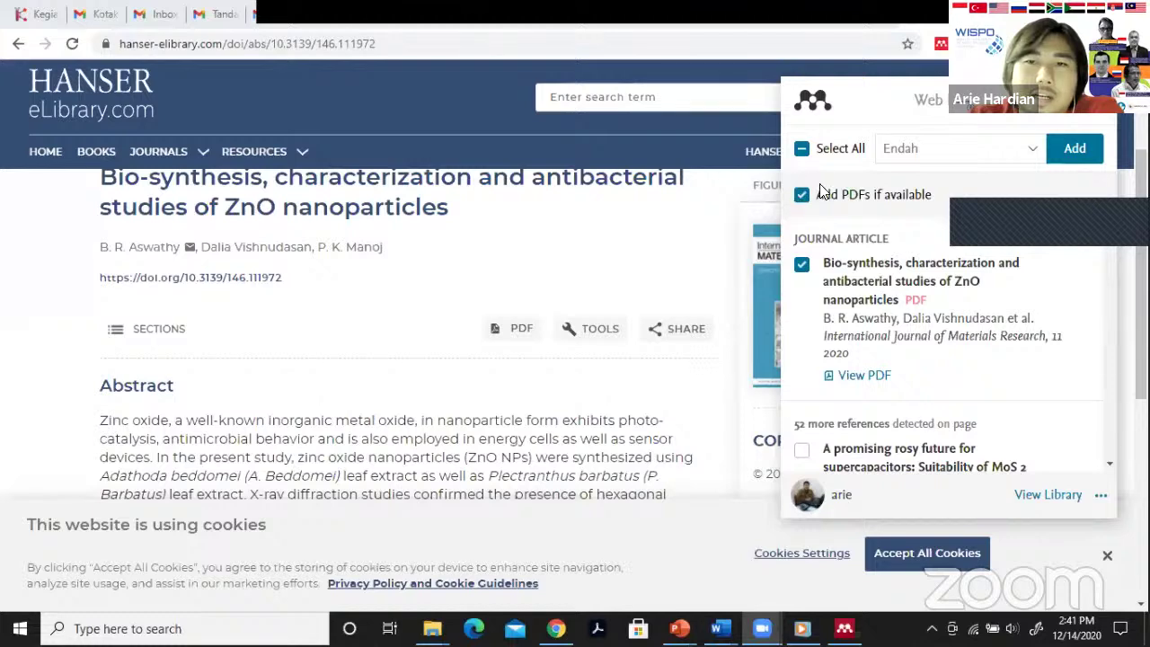
Turn off adding PDFs, deselect the ZnO nanoparticles article, and look through the other references detected on the page.
left_click(803, 201)
left_click(803, 266)
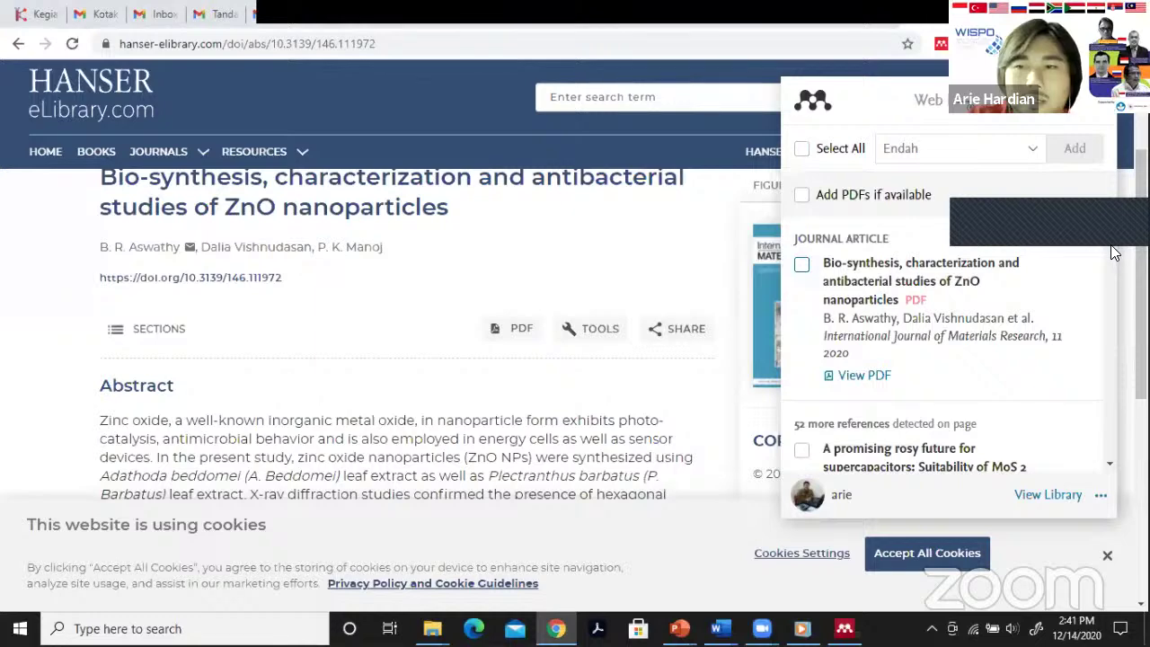
scroll(1115, 260, "down", 4)
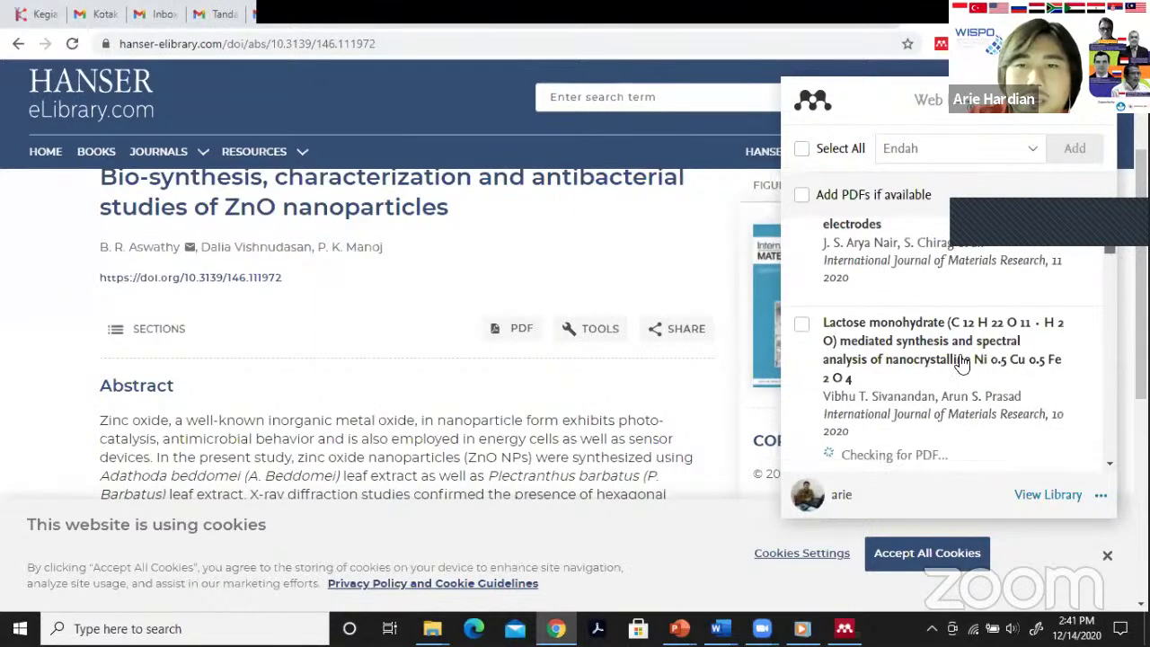
scroll(960, 363, "up", 2)
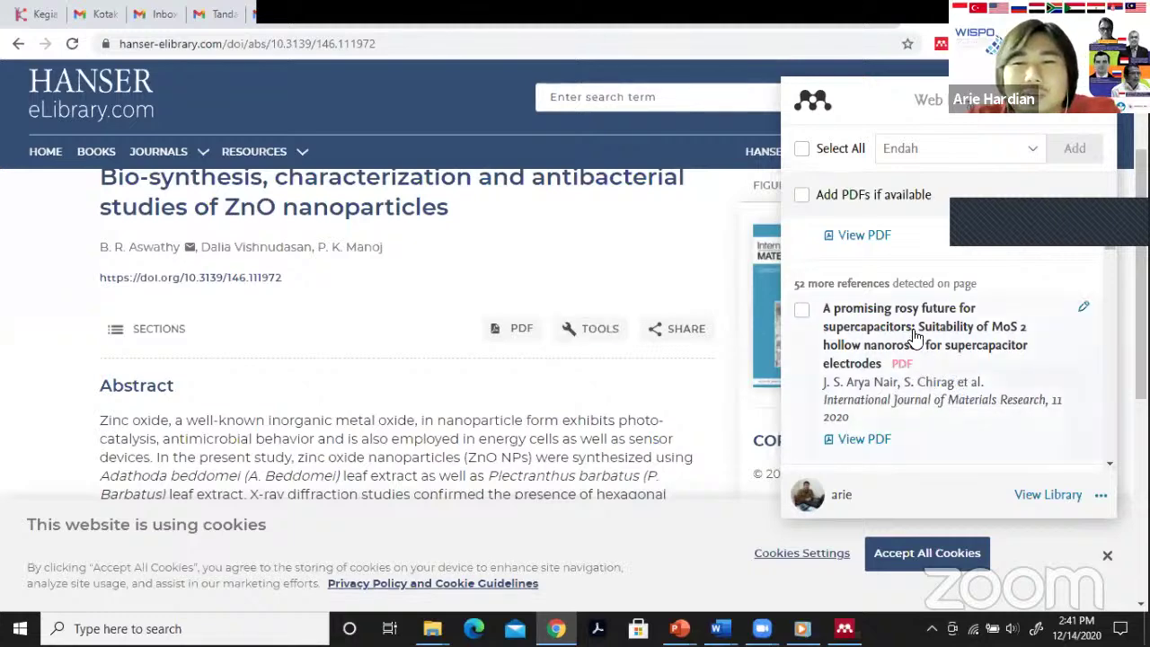
scroll(305, 371, "up", 2)
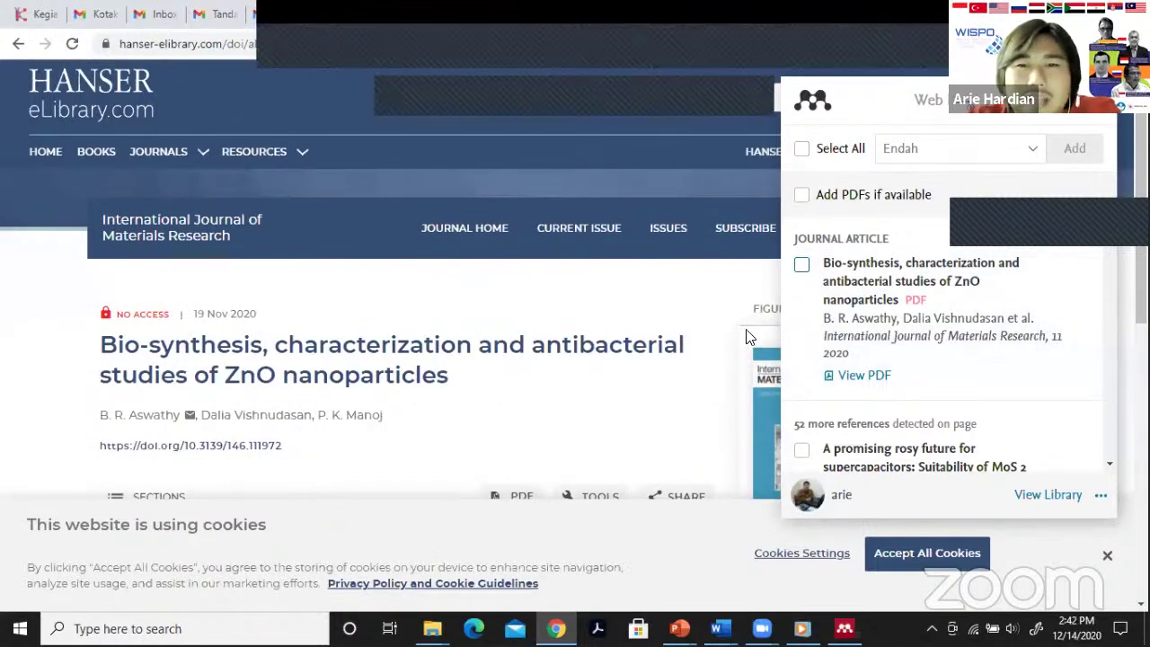
Import the reference "Bio-synthesis, characterization and antibacterial studies of ZnO nanoparticles" into only the "Proposal PDUPT20" collection.
left_click(802, 266)
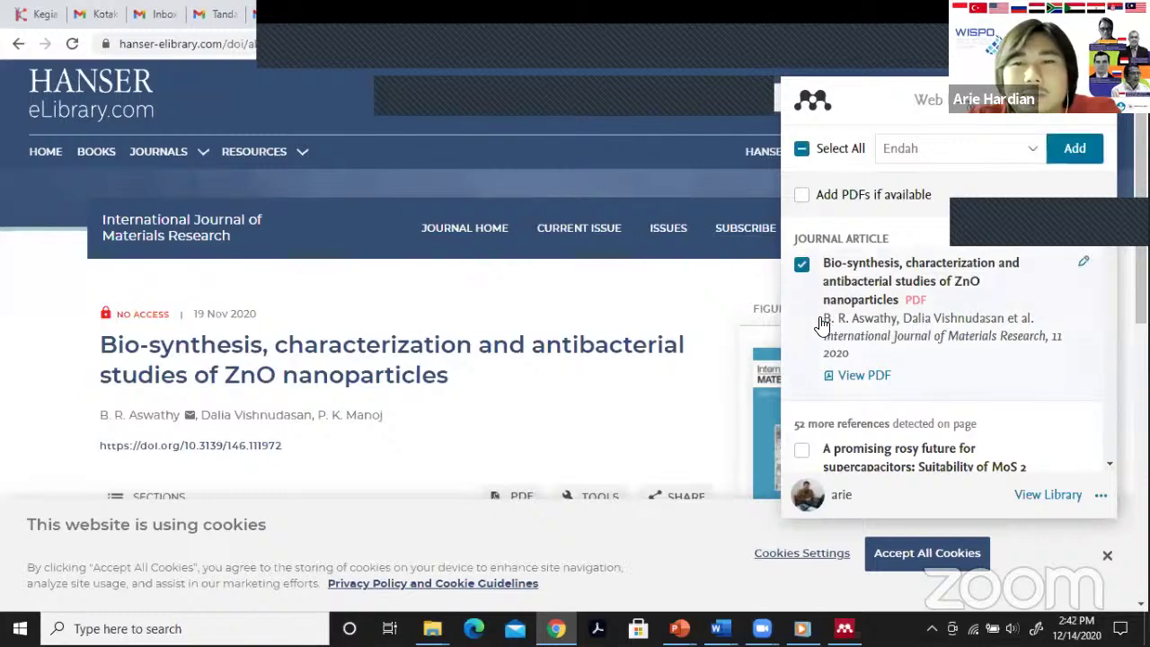
left_click(1034, 155)
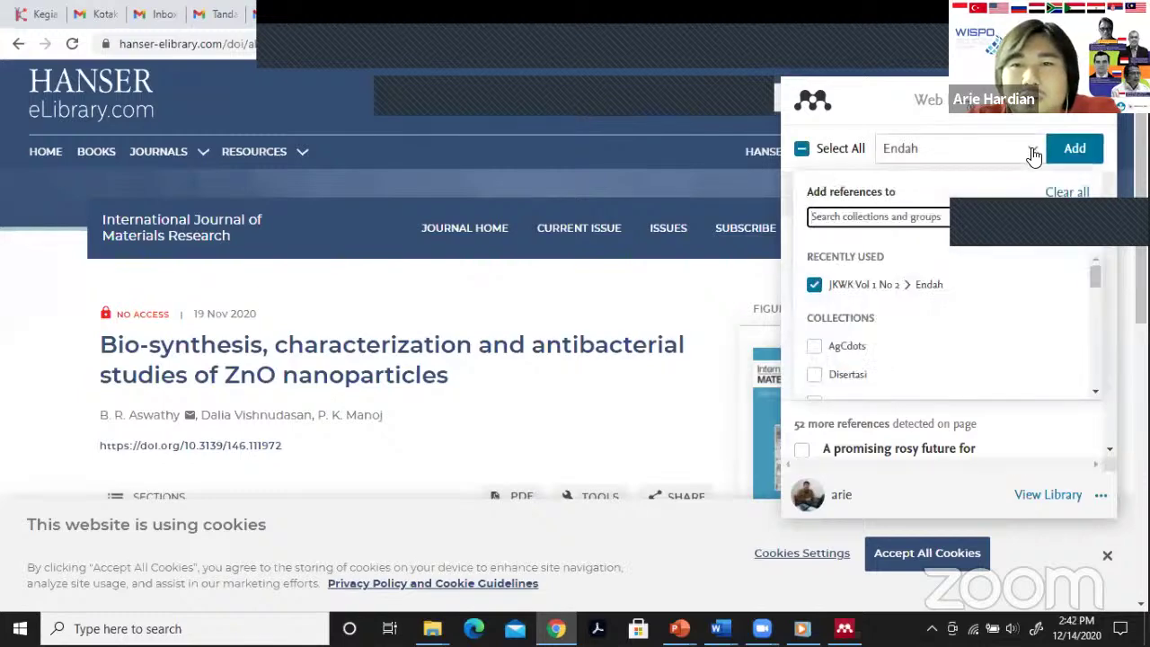
scroll(930, 337, "down", 3)
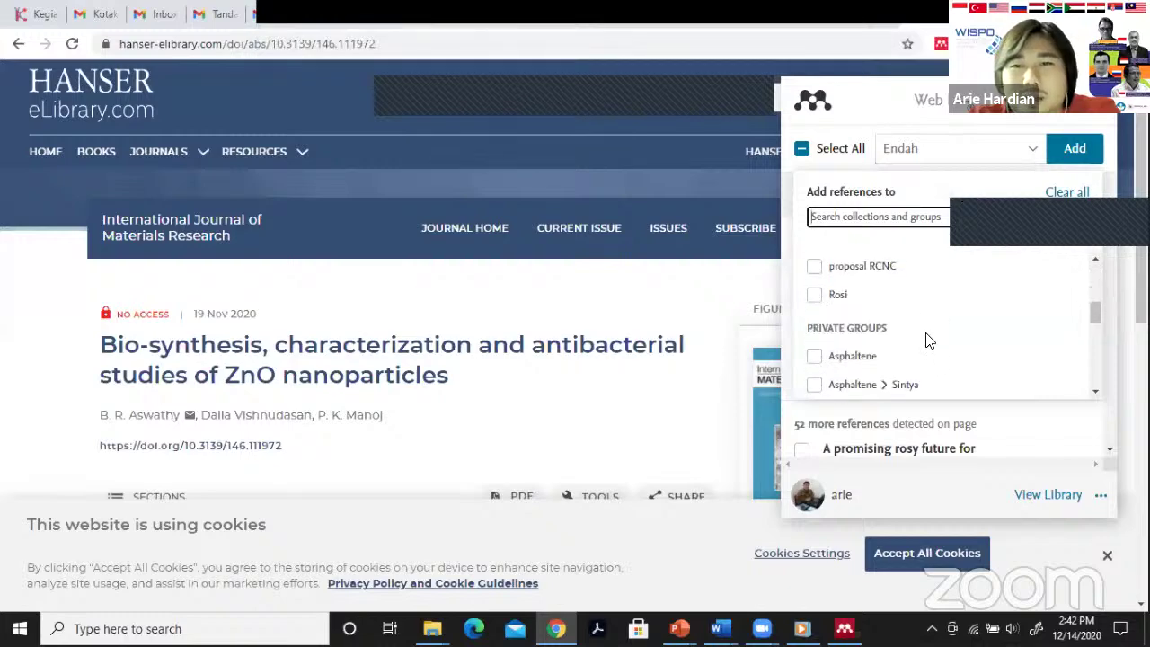
scroll(930, 337, "up", 2)
scroll(932, 339, "down", 1)
scroll(930, 340, "down", 2)
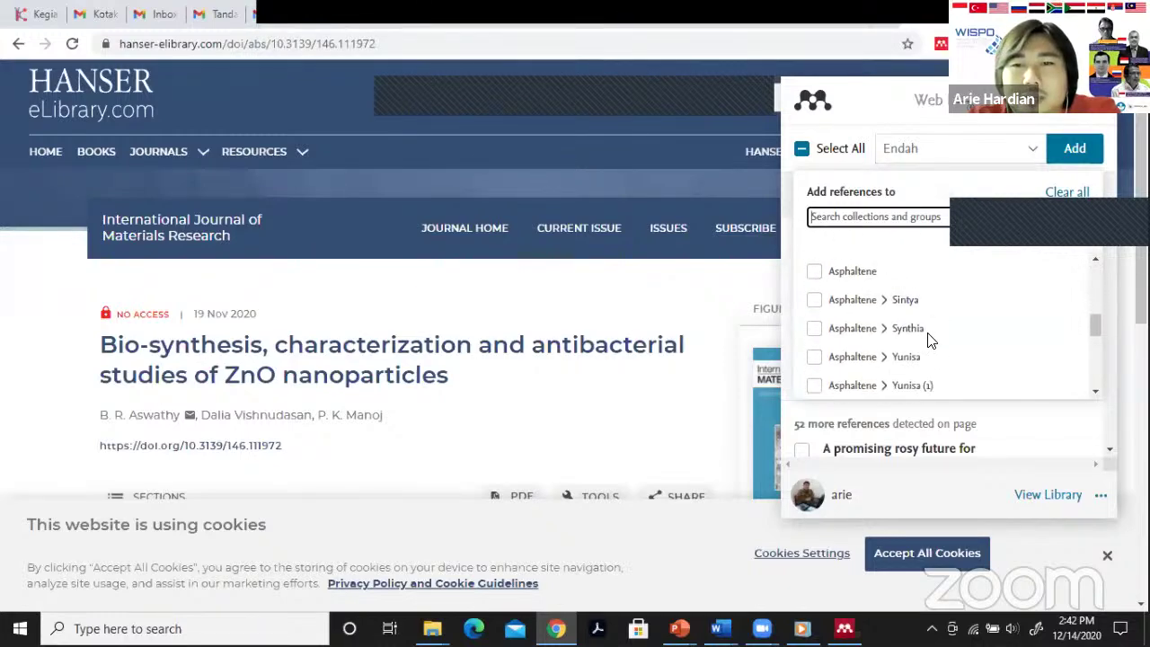
scroll(930, 342, "up", 3)
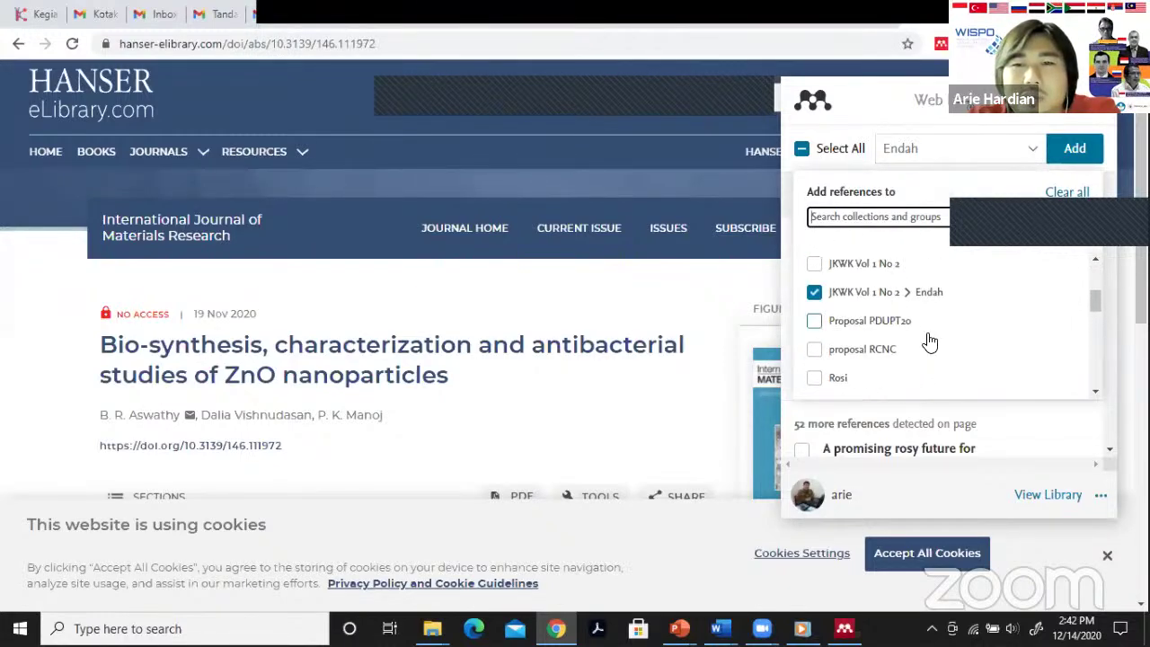
left_click(815, 294)
left_click(815, 324)
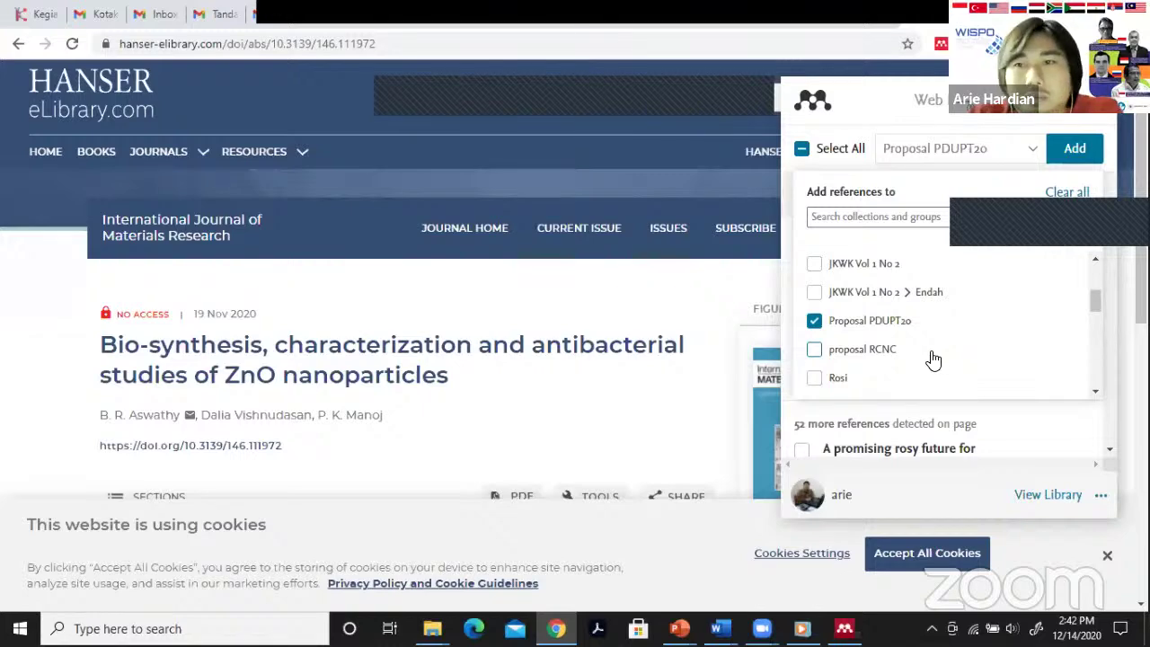
left_click(1075, 148)
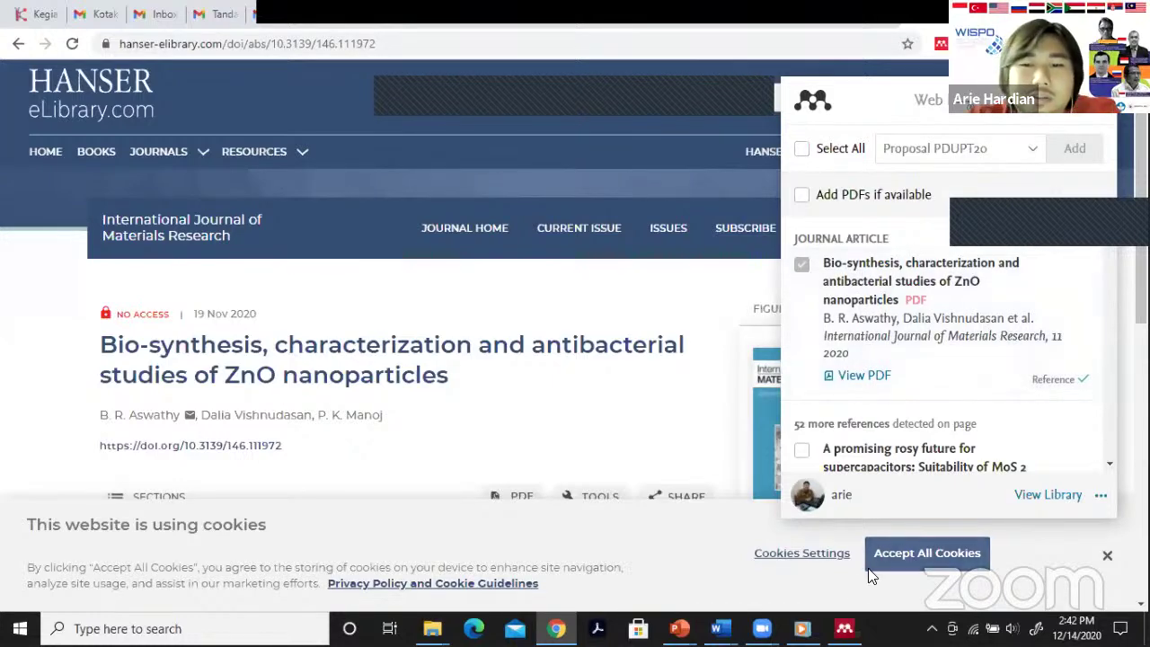
Switch to Mendeley Desktop, clear the "kou" search to list all documents, and sync the library.
left_click(845, 628)
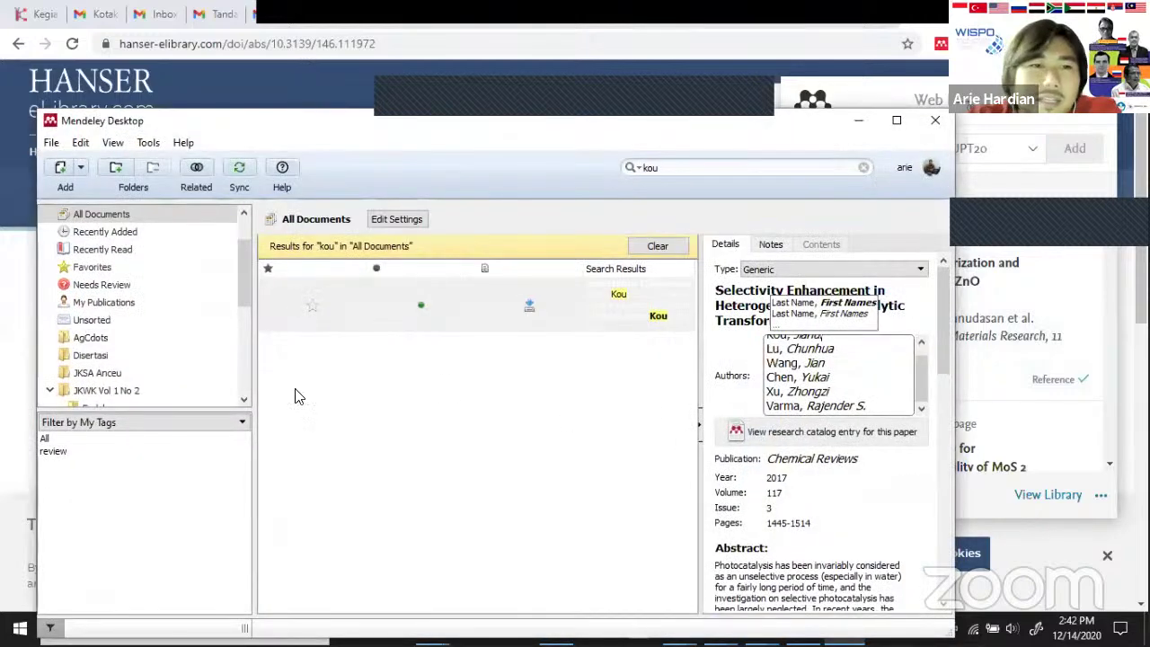
left_click(113, 216)
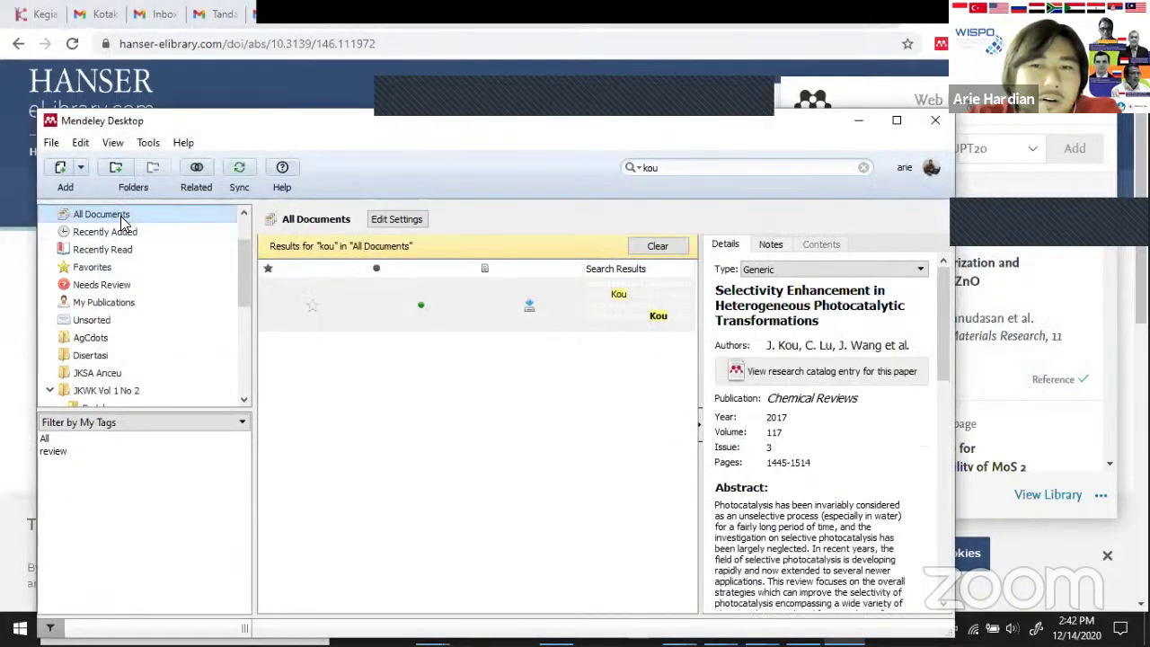
left_click(654, 246)
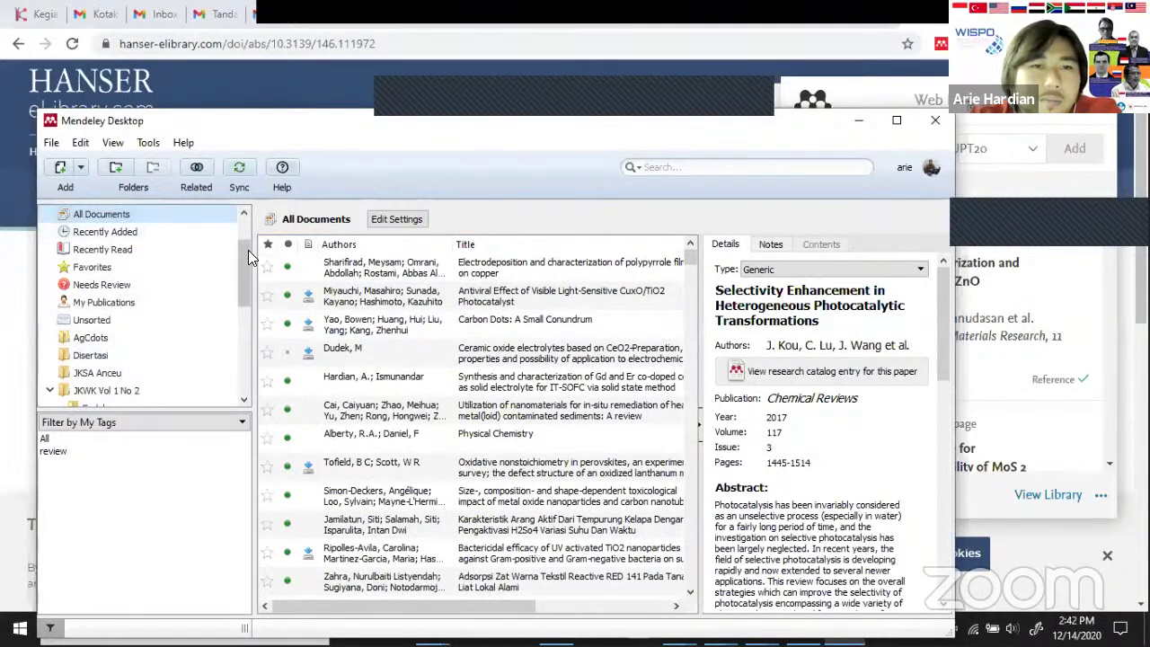
left_click(245, 216)
left_click(246, 216)
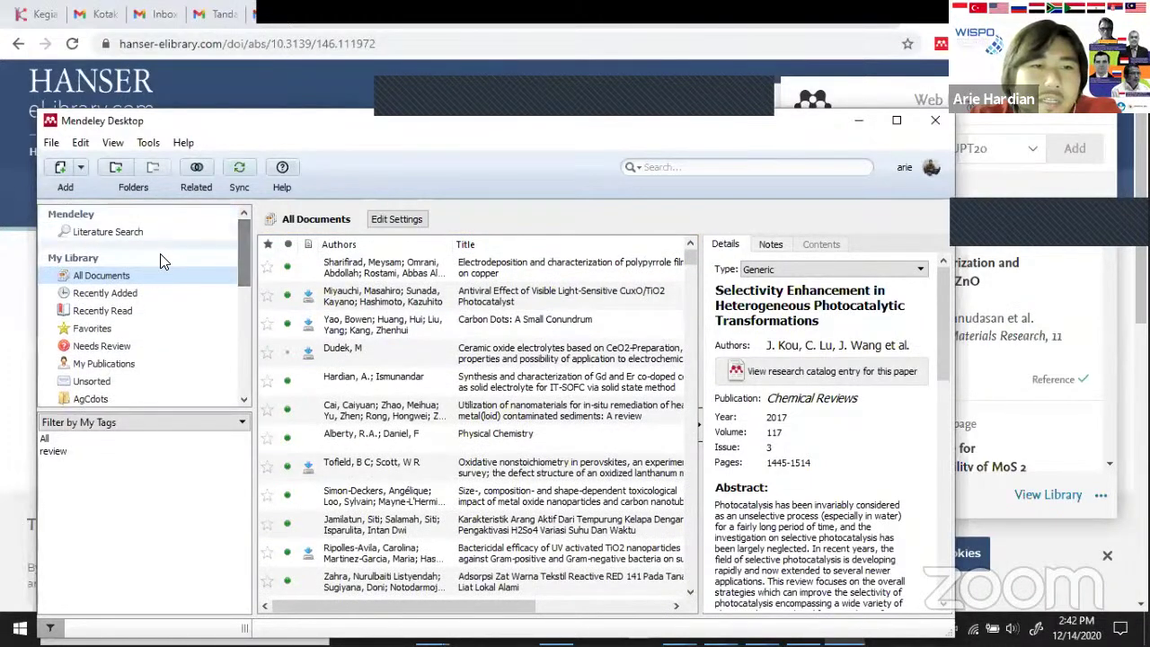
left_click(239, 171)
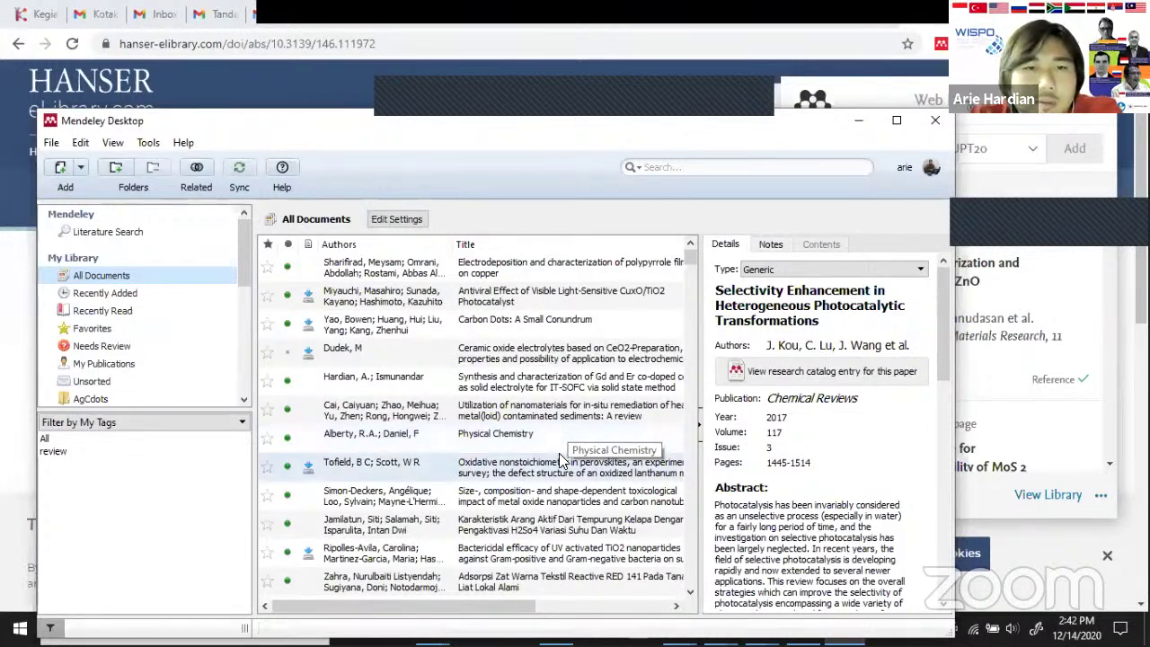
Sort all documents by date added, newest first, and select the imported ZnO nanoparticles article to show its details.
left_click_drag(529, 607, 676, 590)
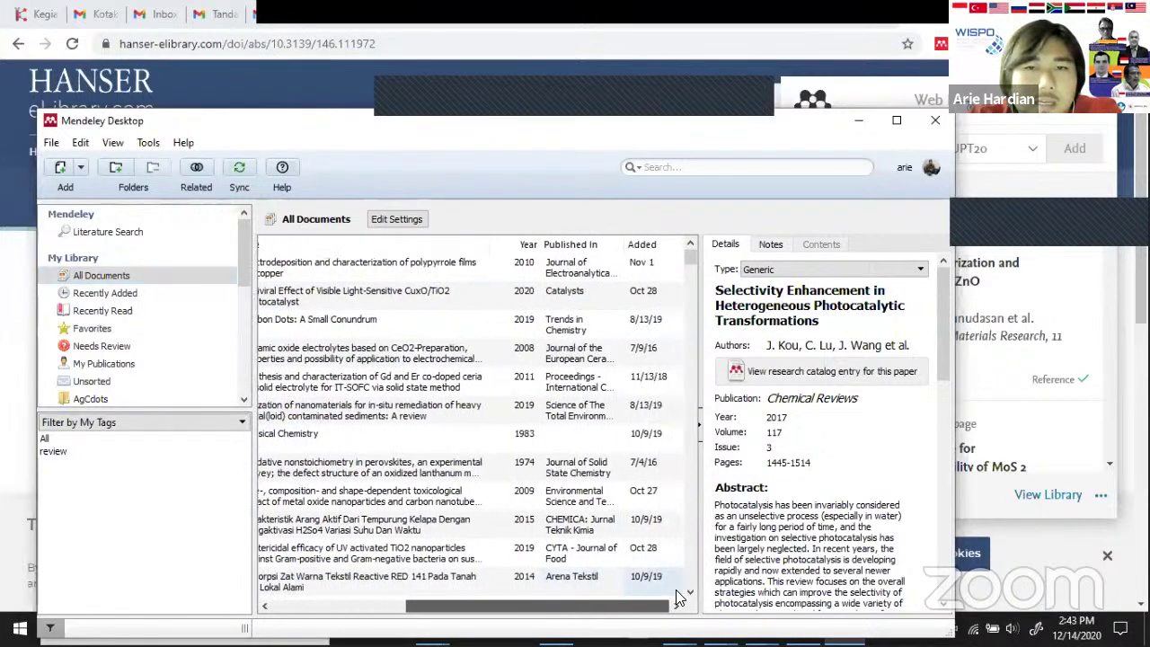
left_click(644, 244)
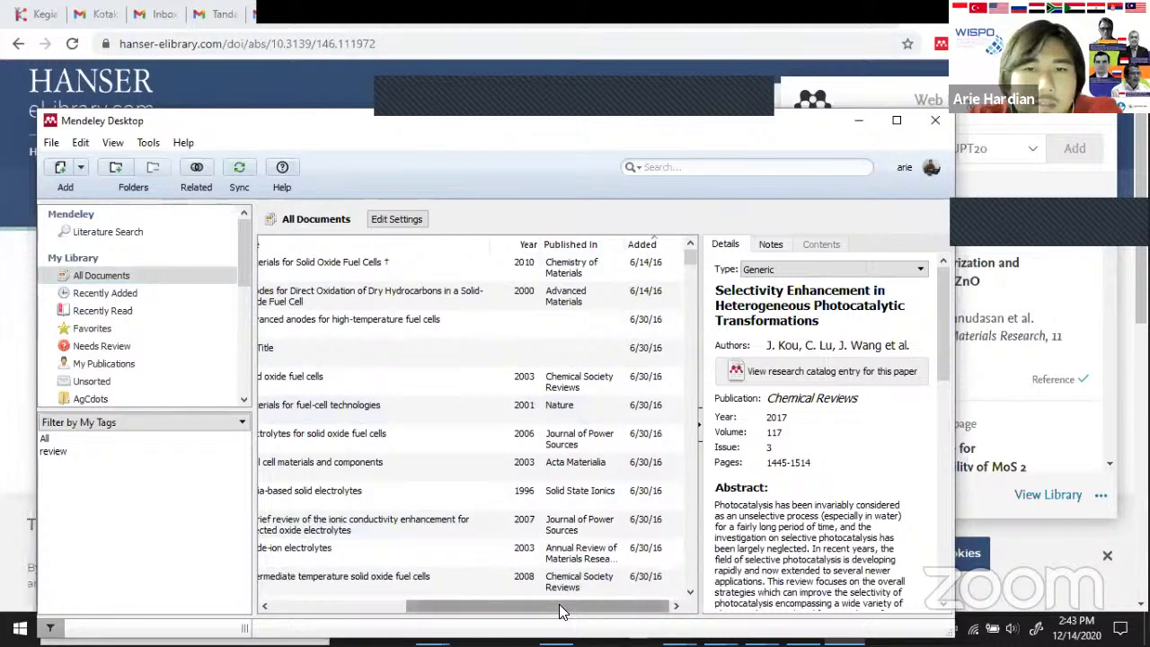
left_click_drag(561, 611, 401, 601)
left_click(643, 252)
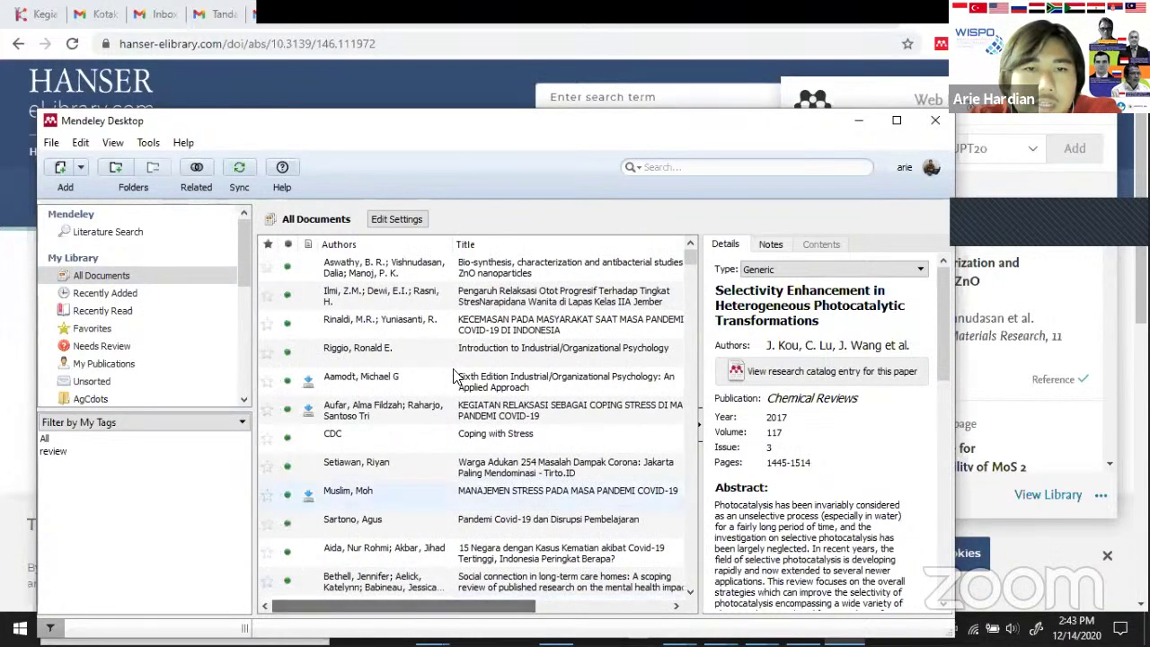
left_click(387, 266)
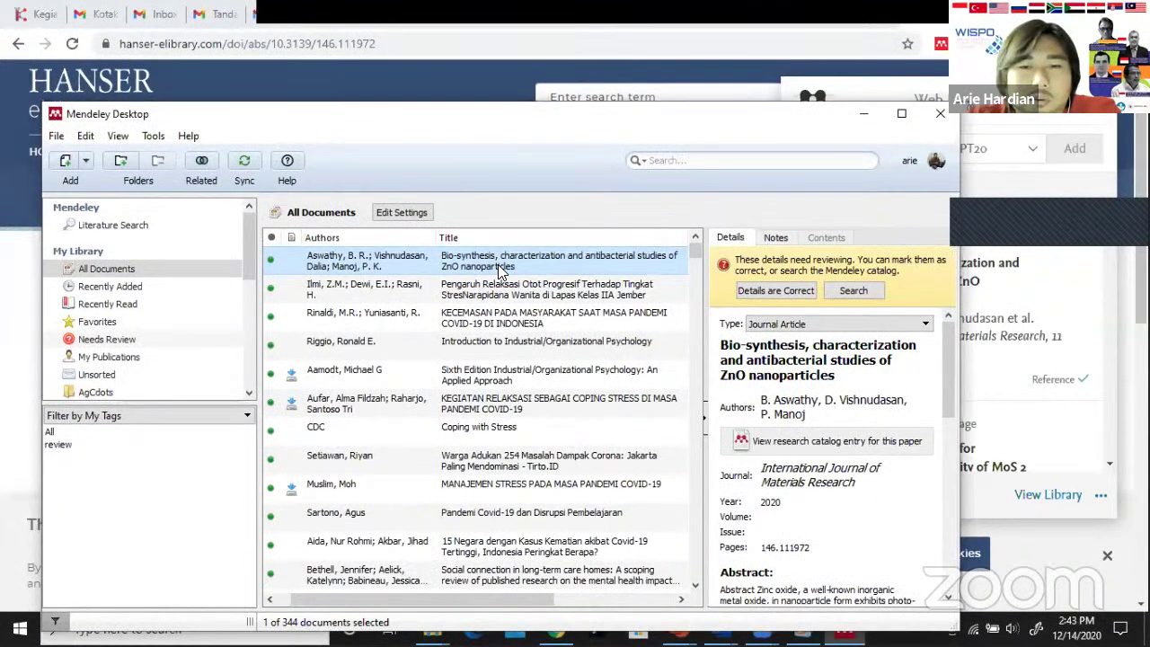
Switch to the Word document with the global-warming paragraph and start a new Mendeley citation after the 2007 citation.
left_click(719, 628)
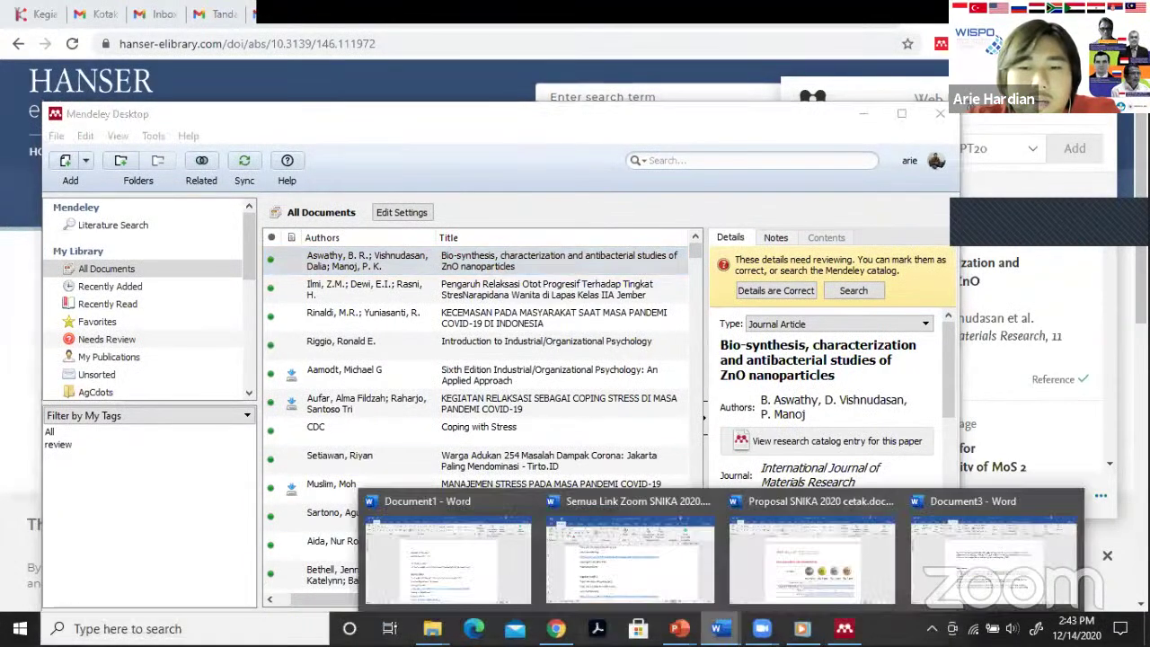
left_click(955, 584)
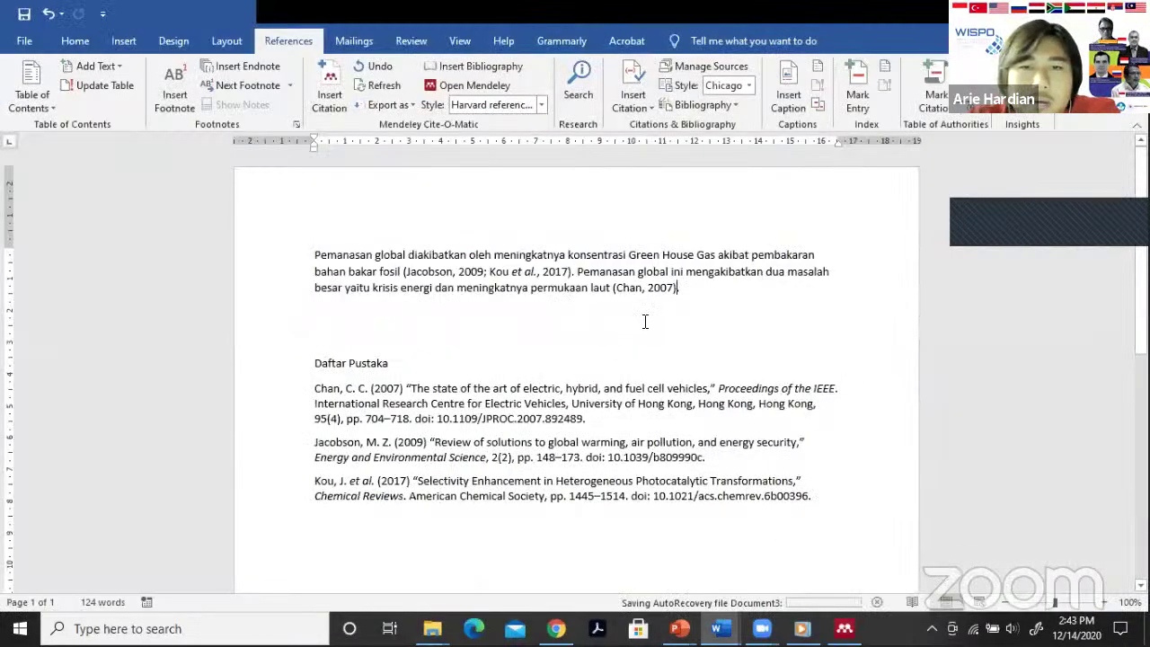
left_click(330, 90)
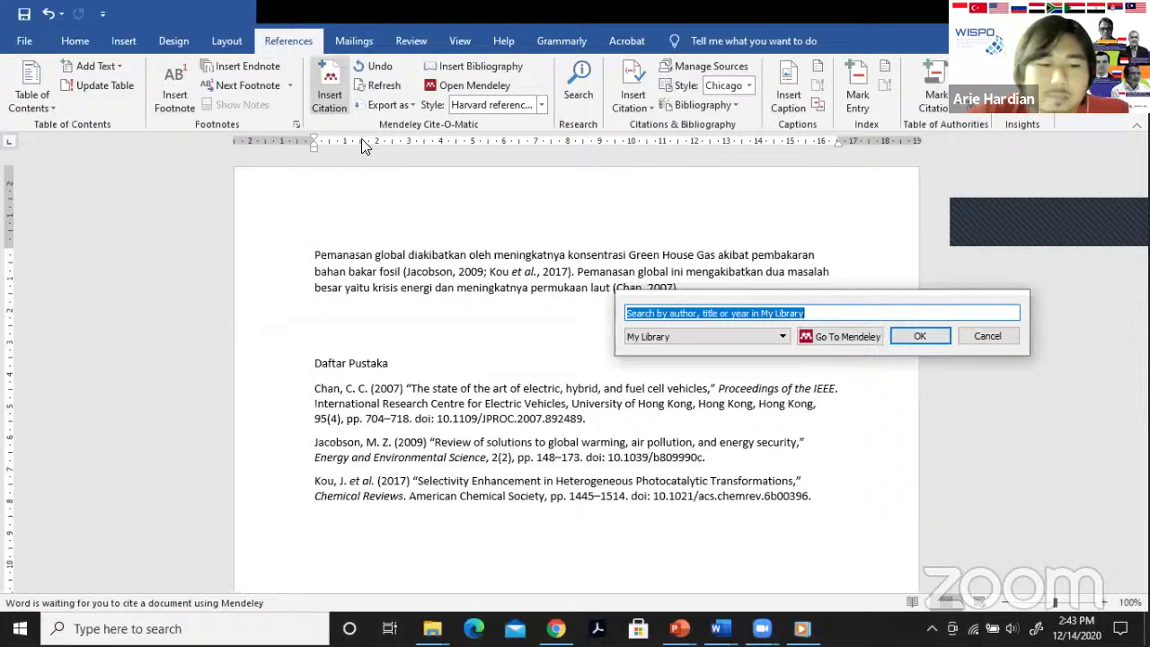
type("ashwa")
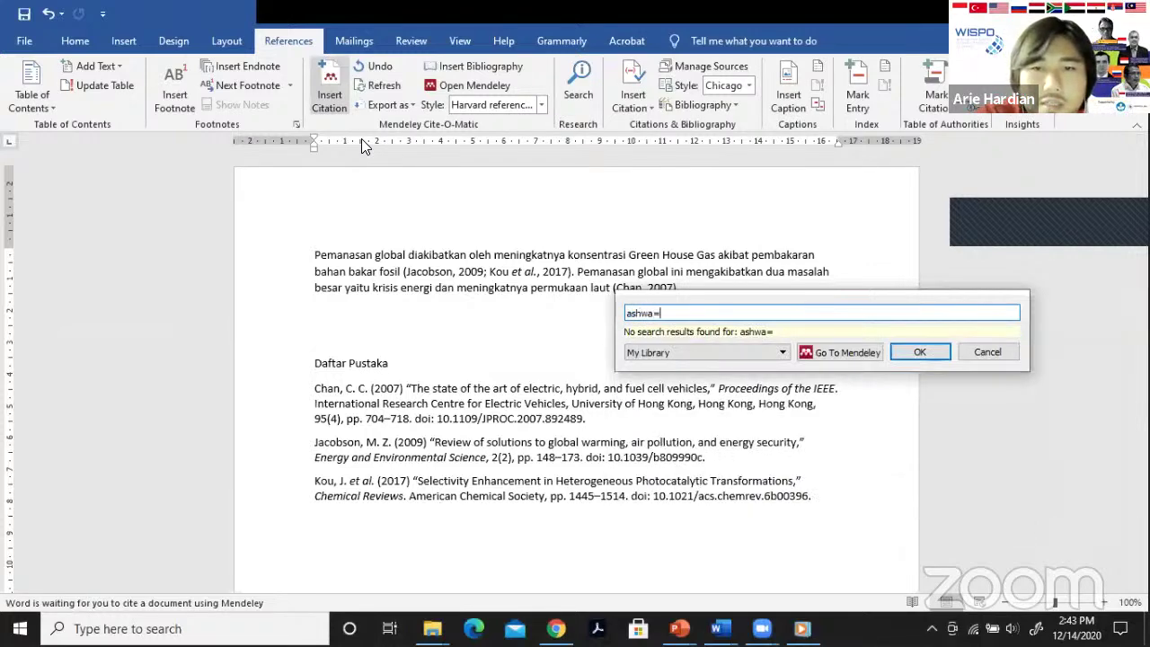
type("==")
key("BackSpace")
key("BackSpace")
key("BackSpace")
key("BackSpace")
type("a")
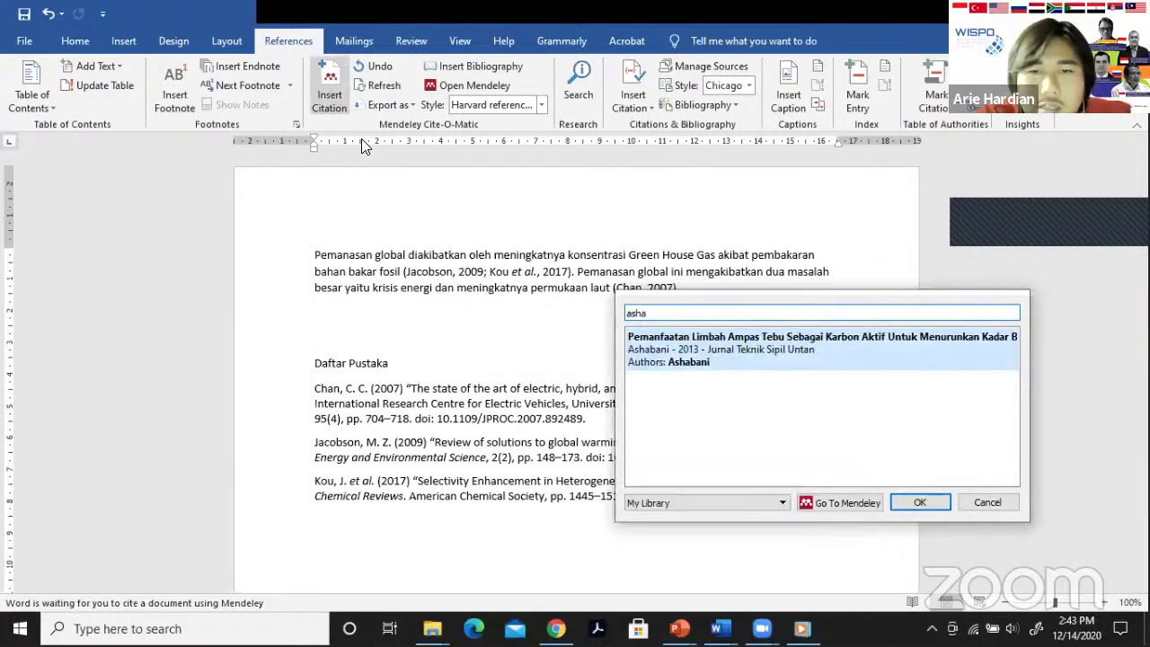
key("BackSpace")
key("BackSpace")
key("BackSpace")
key("BackSpace")
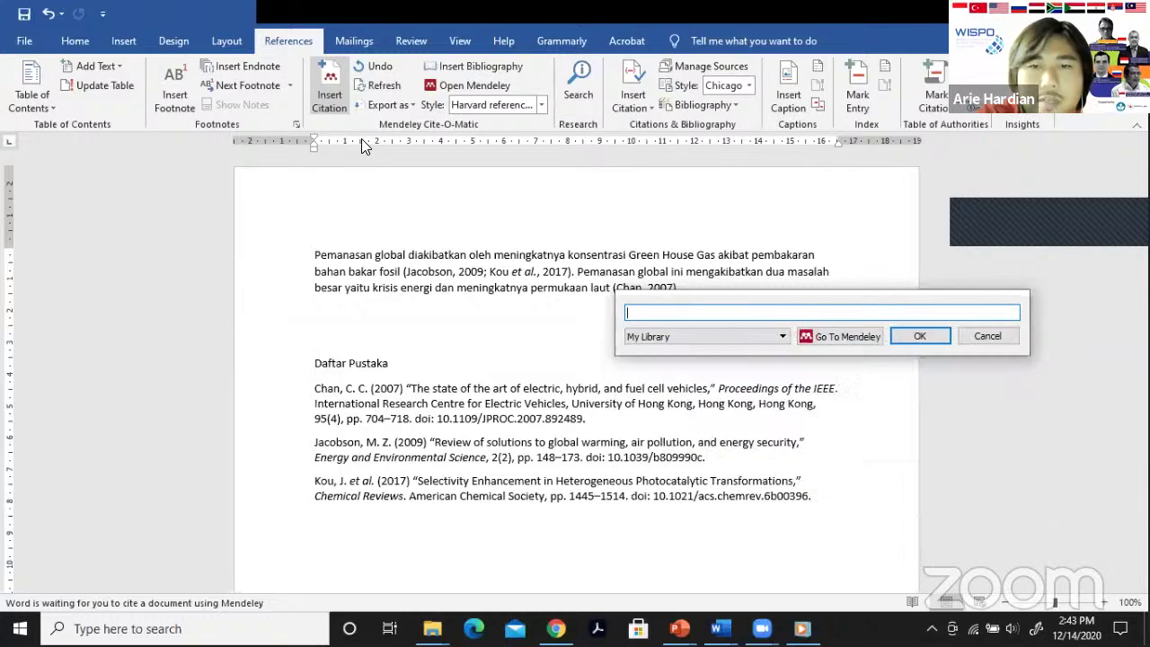
left_click(784, 339)
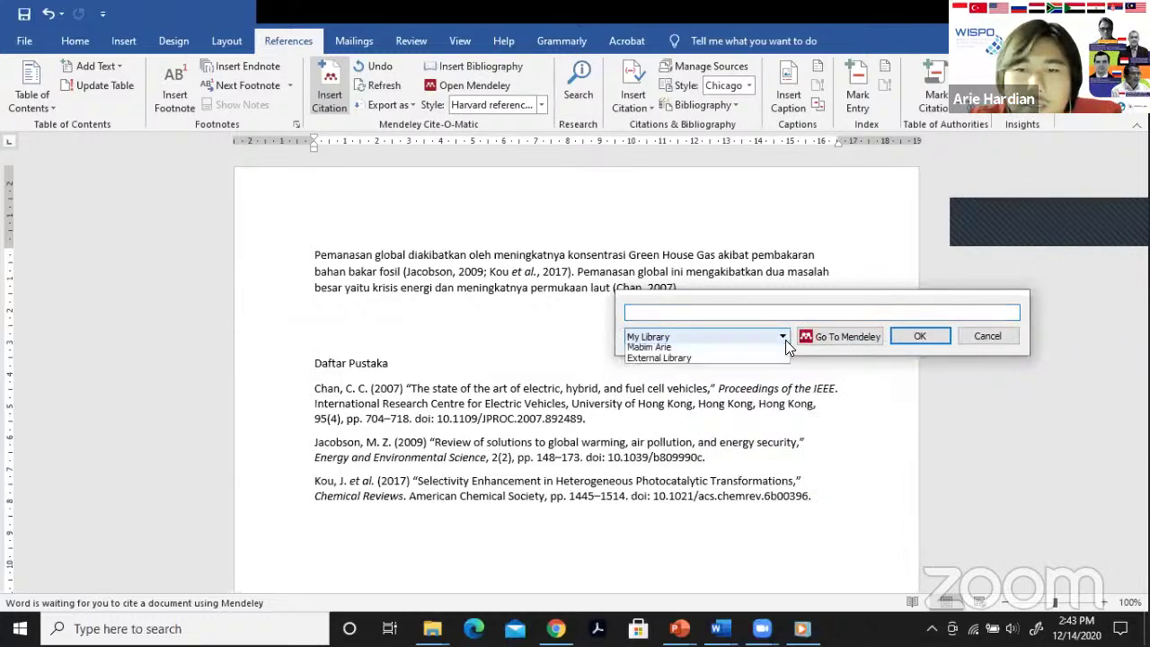
left_click(773, 336)
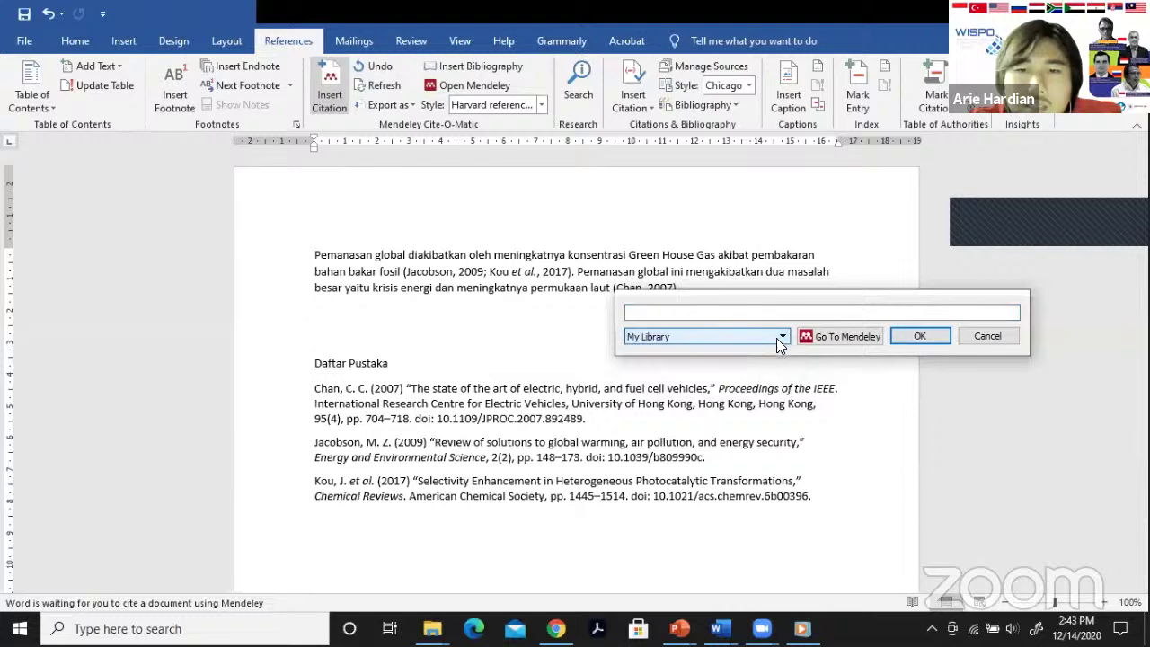
Go to Mendeley, cite the selected ZnO nanoparticles article in the paragraph, and merge its citation with the adjacent 2007 citation.
left_click(850, 337)
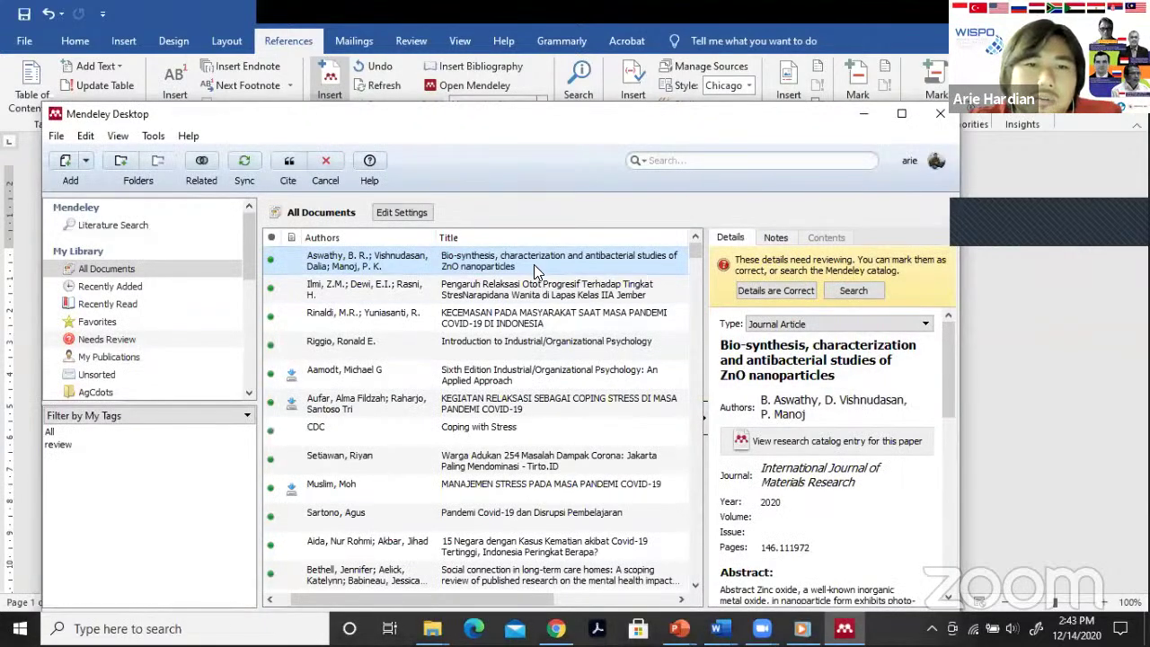
left_click(290, 166)
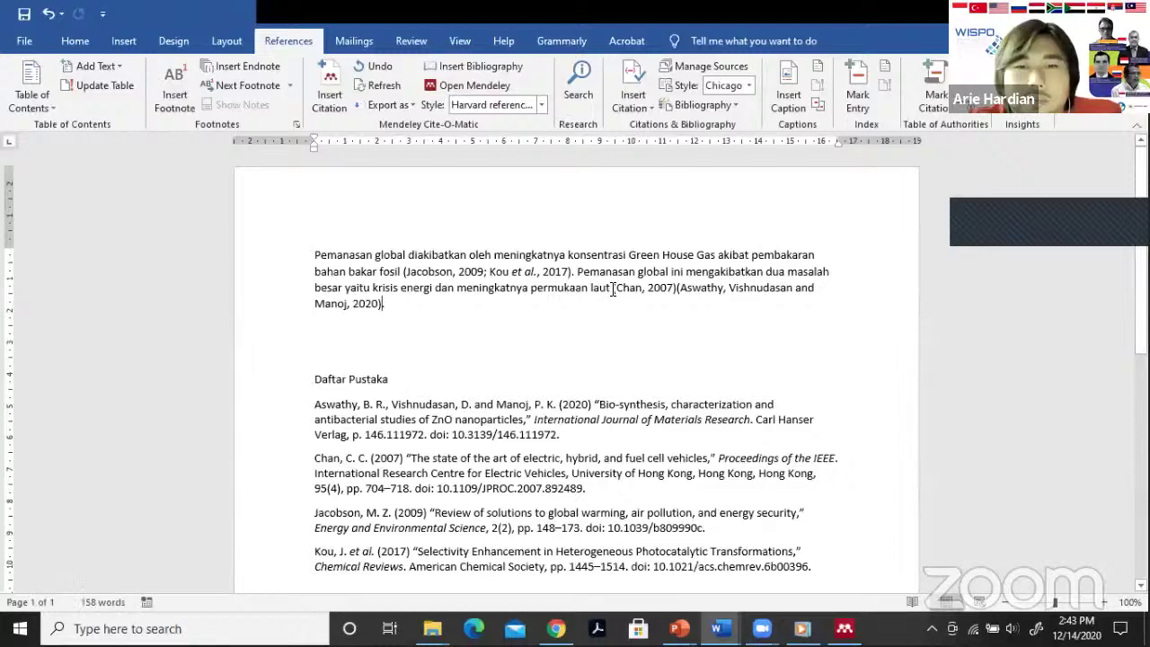
left_click_drag(613, 288, 383, 304)
left_click(333, 87)
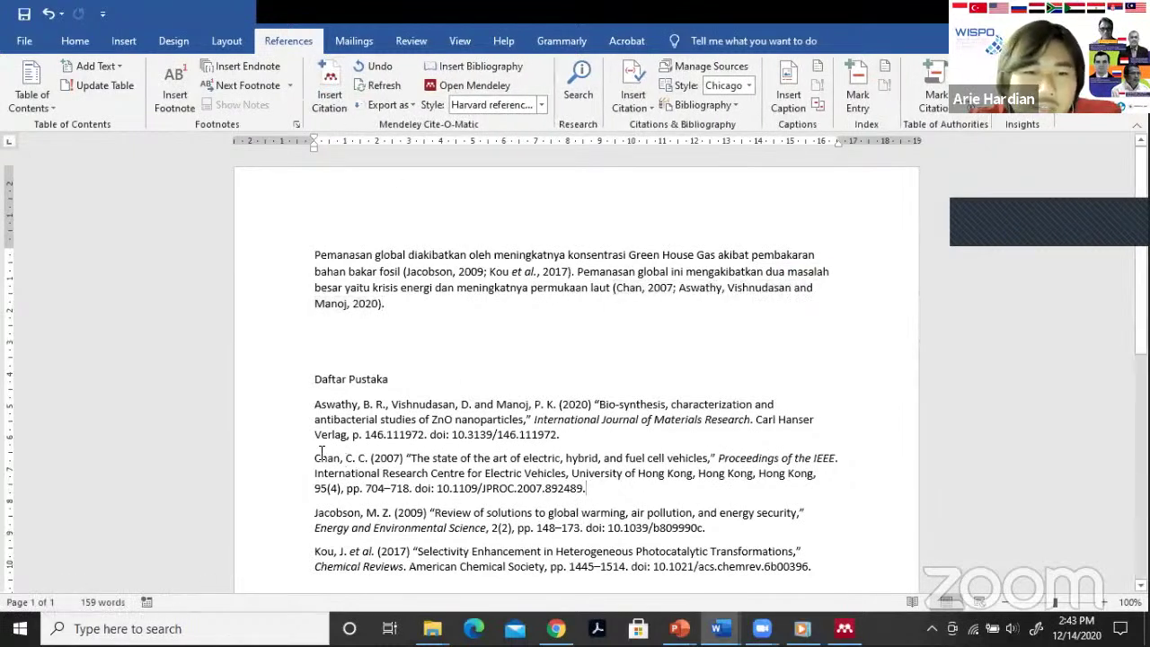
Highlight the ZnO nanoparticles entry under Daftar Pustaka, and check its authors, journal and volume fields in Mendeley Desktop.
left_click_drag(320, 407, 555, 444)
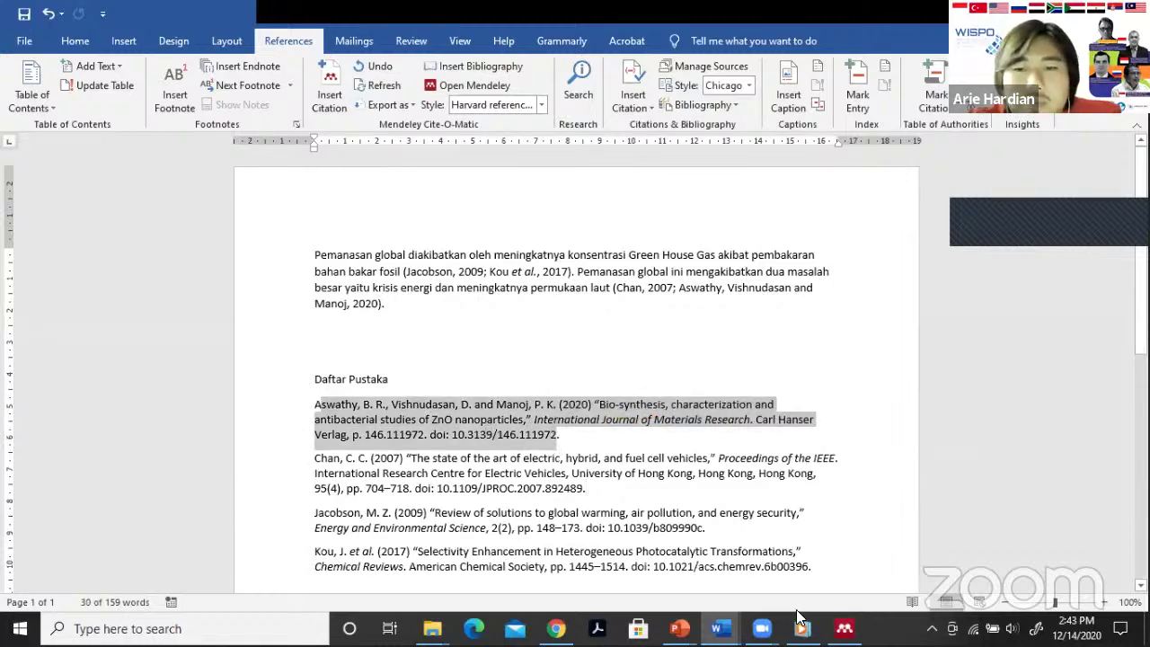
left_click(845, 628)
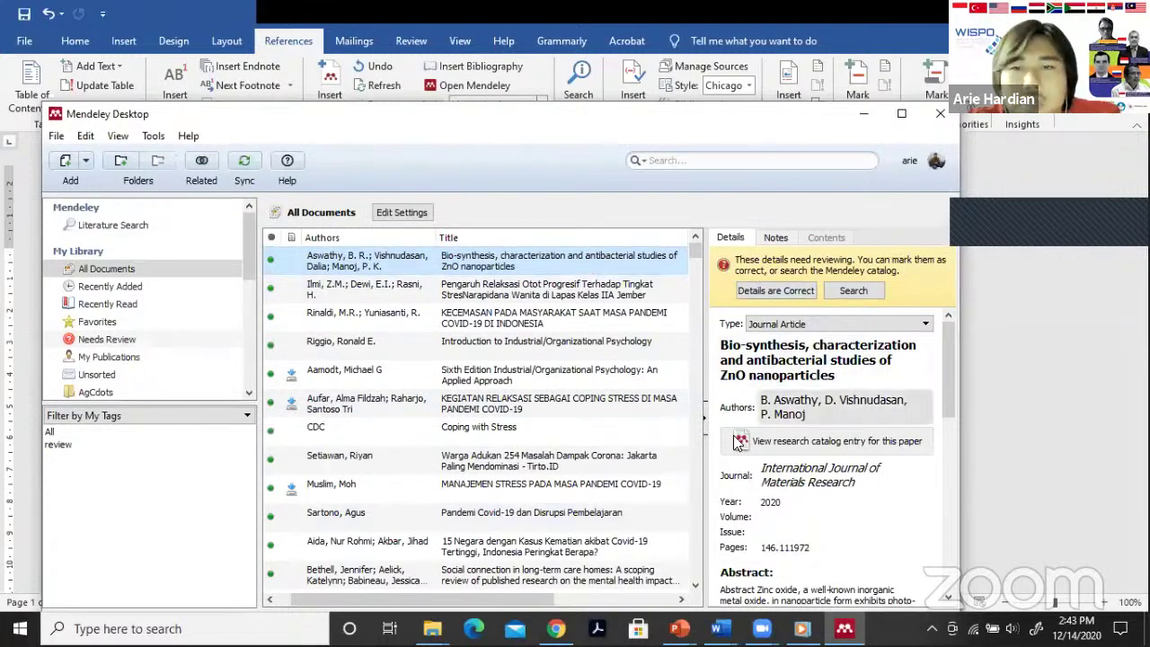
left_click(773, 360)
scroll(814, 406, "down", 2)
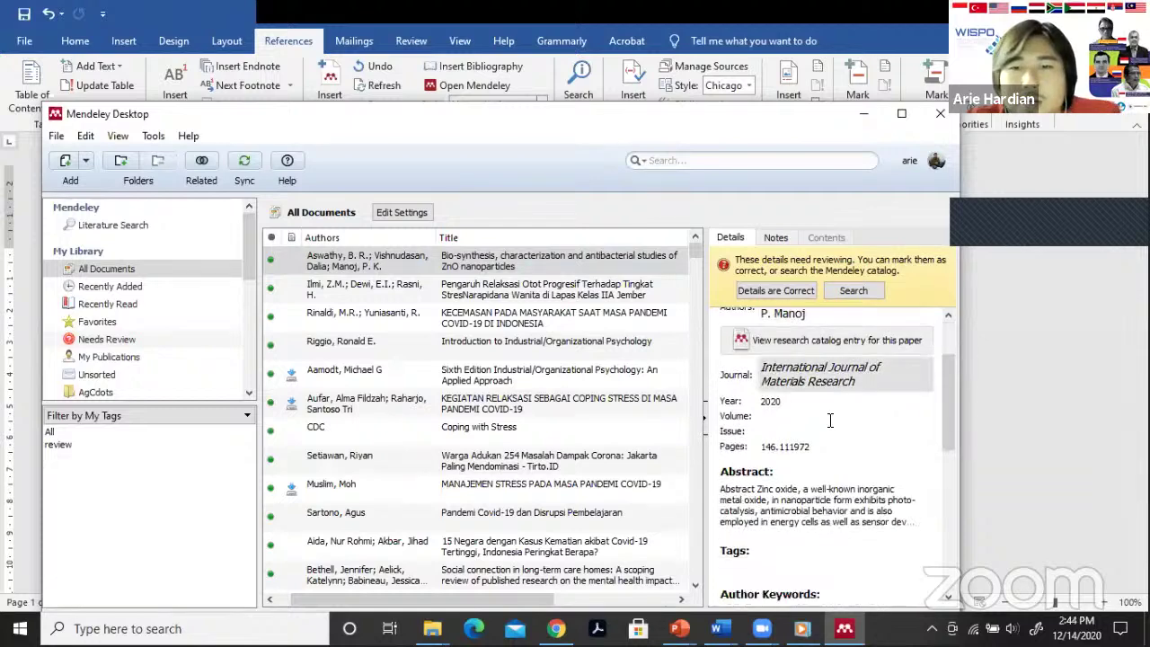
scroll(822, 414, "up", 1)
left_click(791, 358)
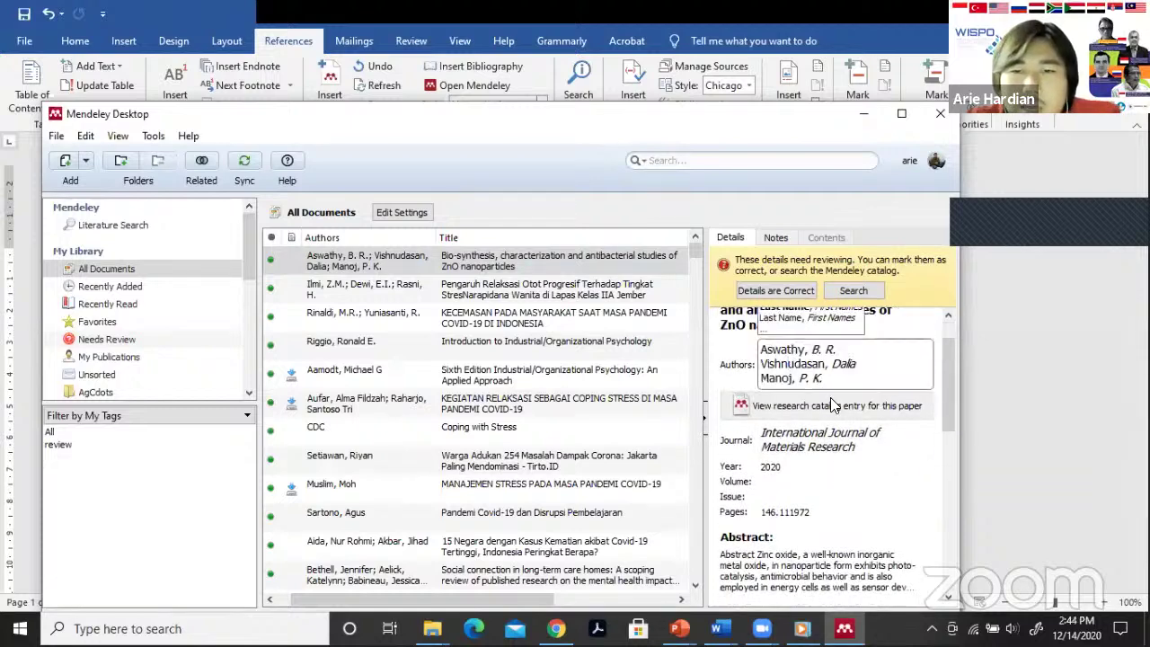
left_click(805, 454)
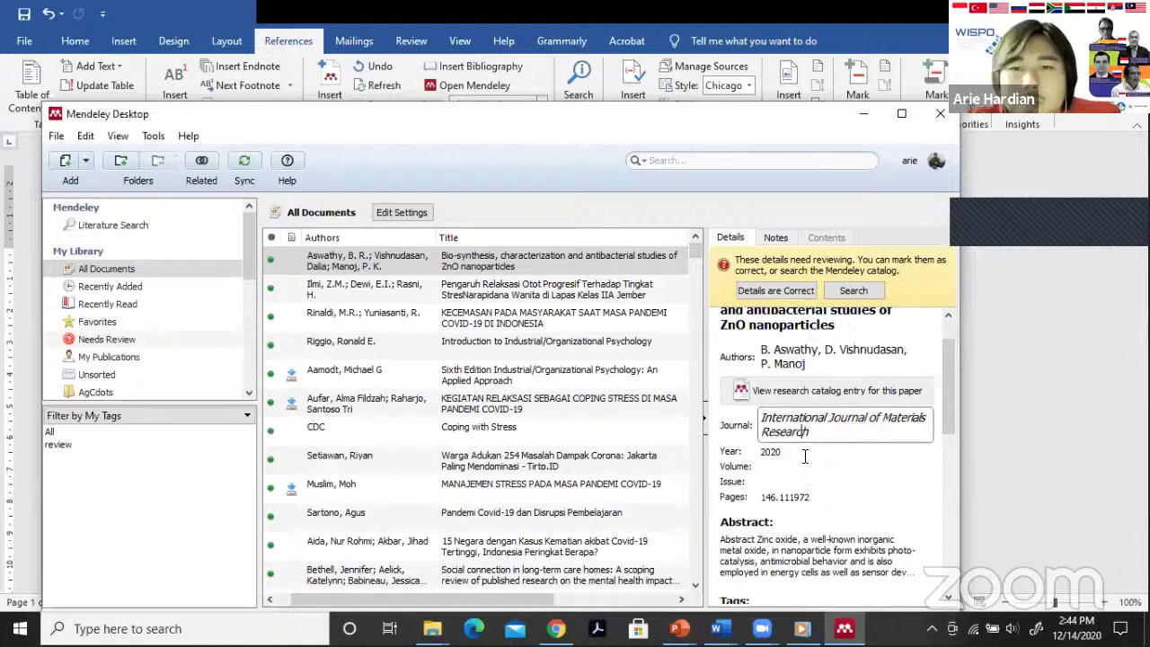
key("Return")
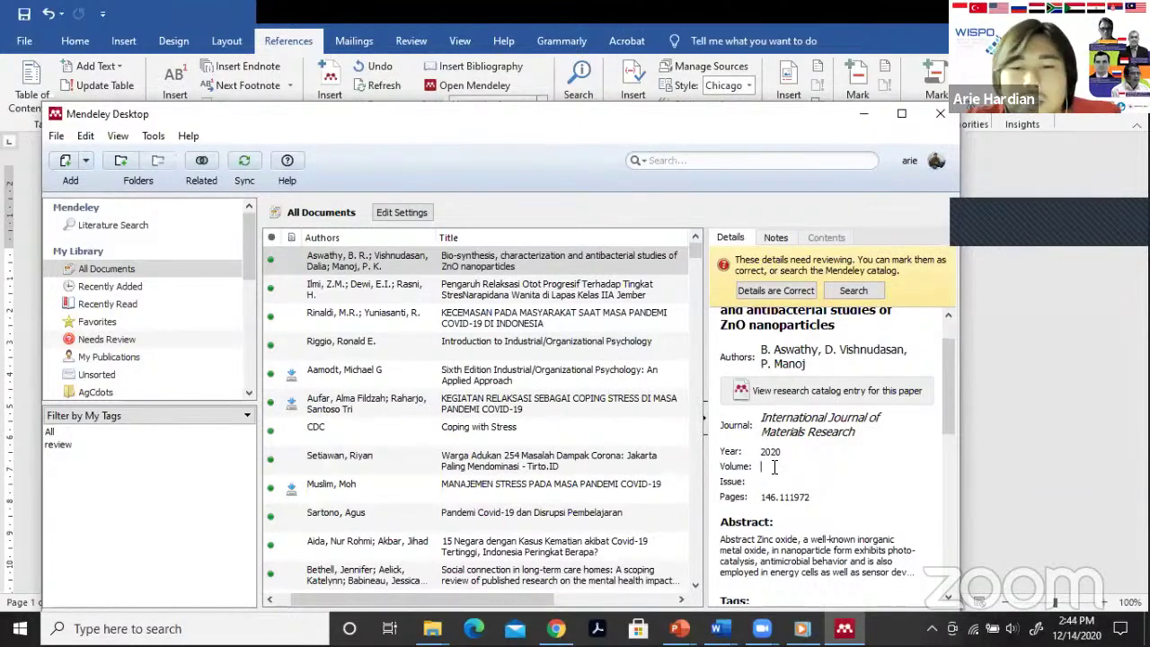
left_click(774, 466)
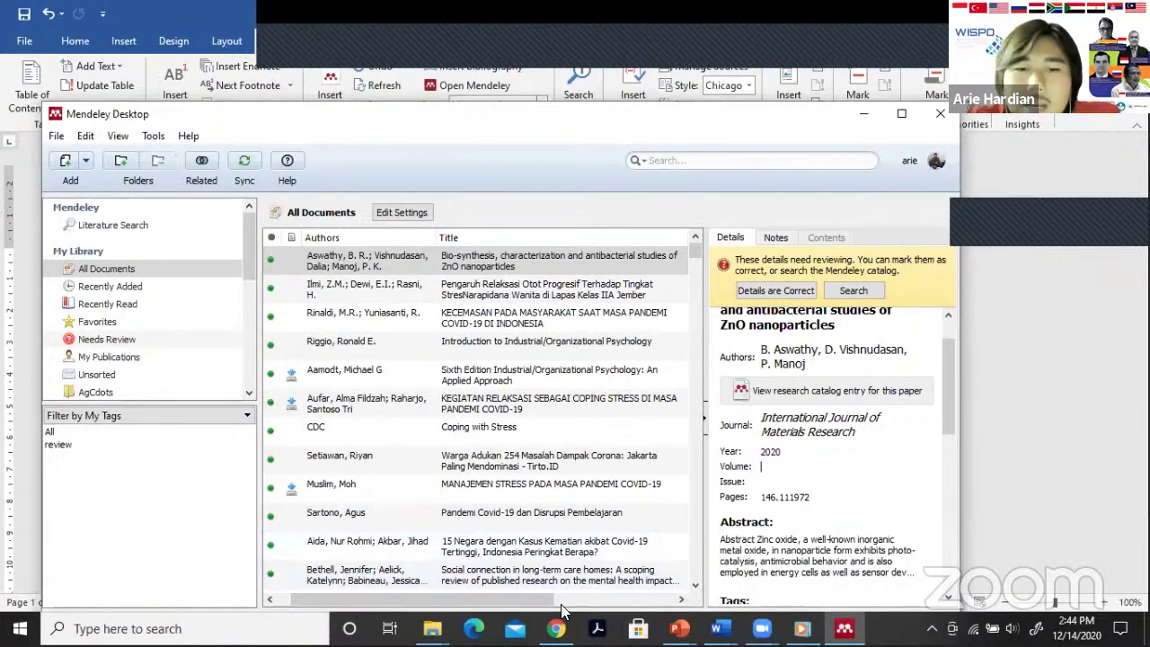
Switch to Chrome, look through the article's Hanser eLibrary page for publication details, and dismiss the Web Importer panel.
key("alt+Tab")
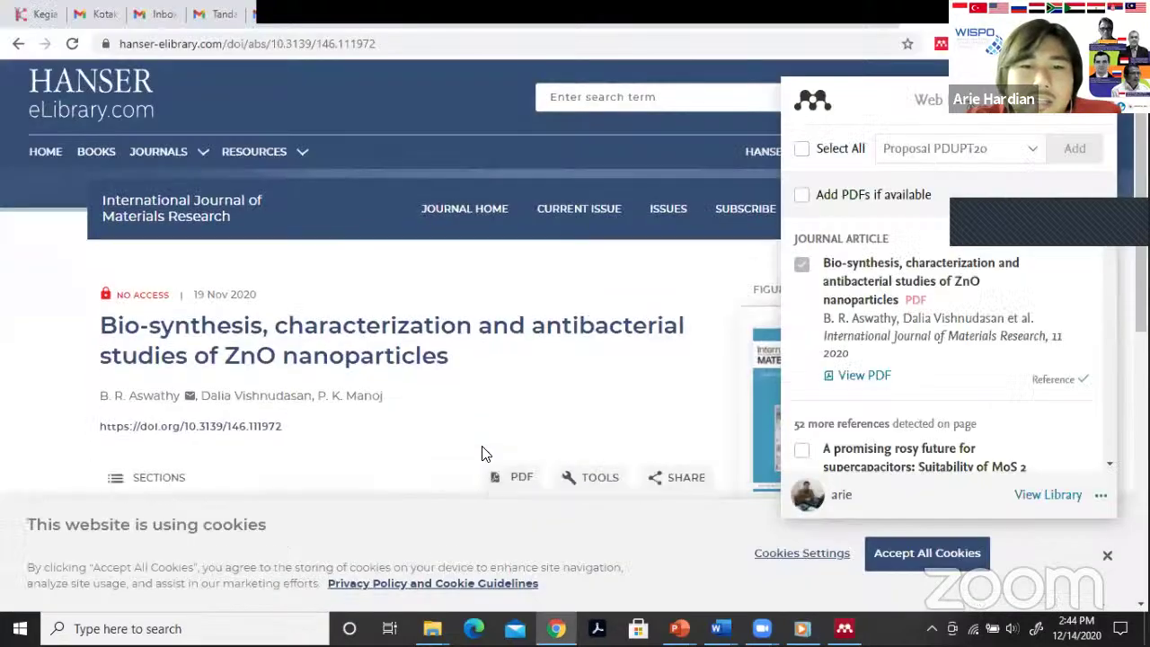
scroll(452, 411, "down", 1)
scroll(426, 408, "up", 1)
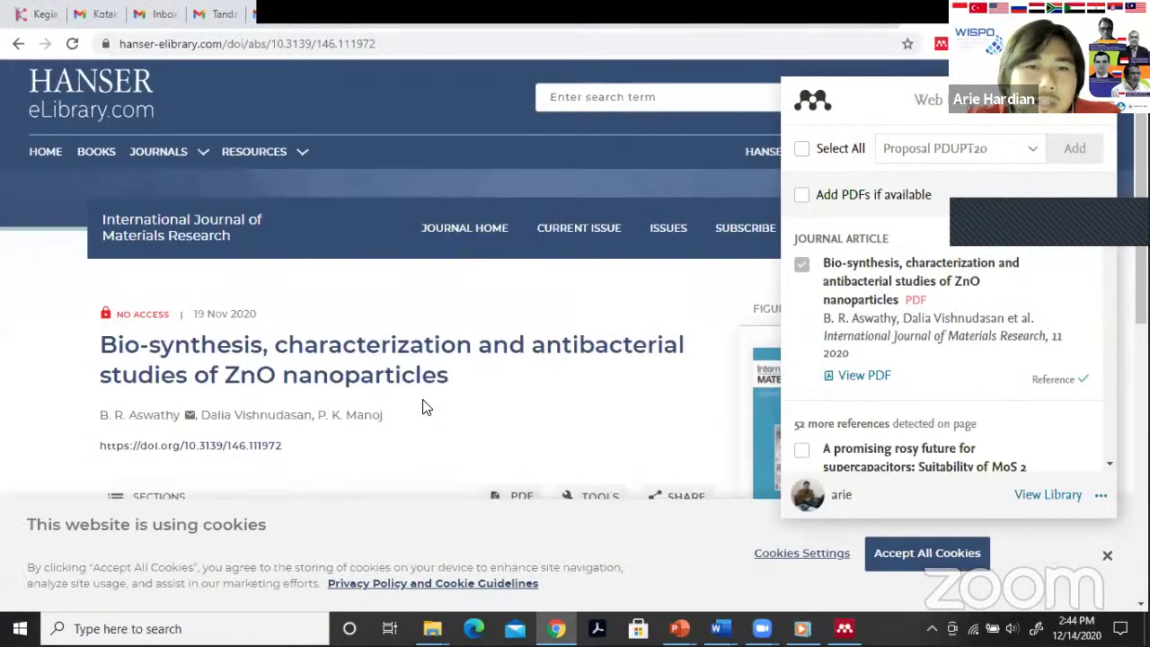
scroll(426, 407, "down", 6)
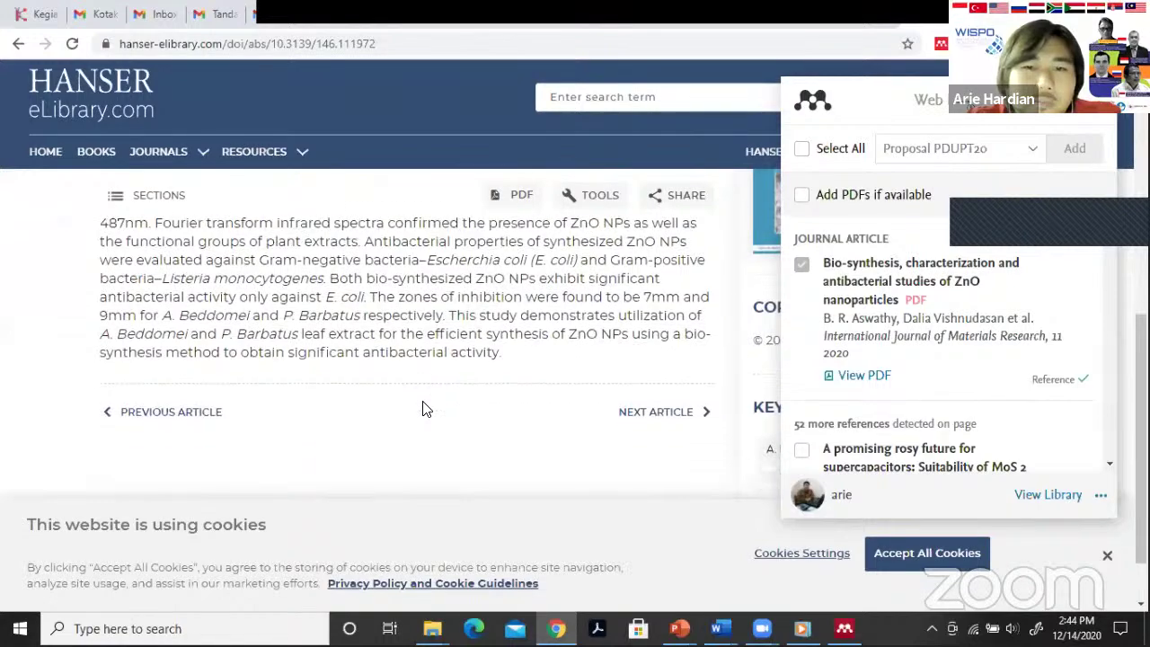
scroll(426, 407, "up", 5)
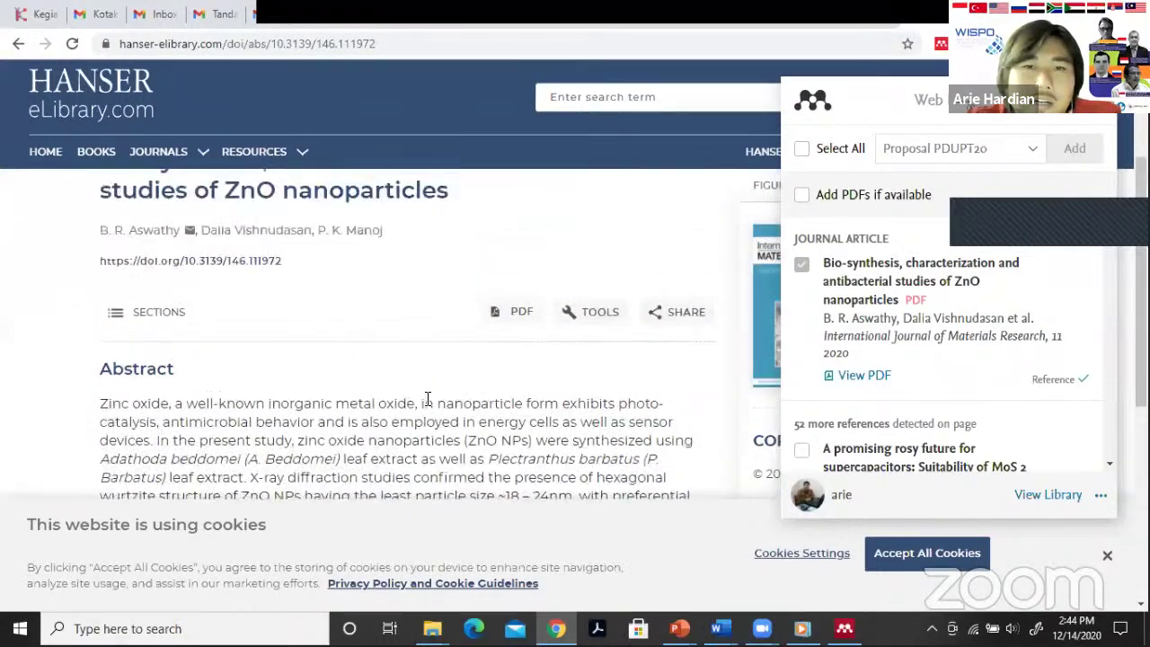
scroll(426, 403, "up", 2)
scroll(426, 404, "down", 2)
scroll(360, 415, "up", 2)
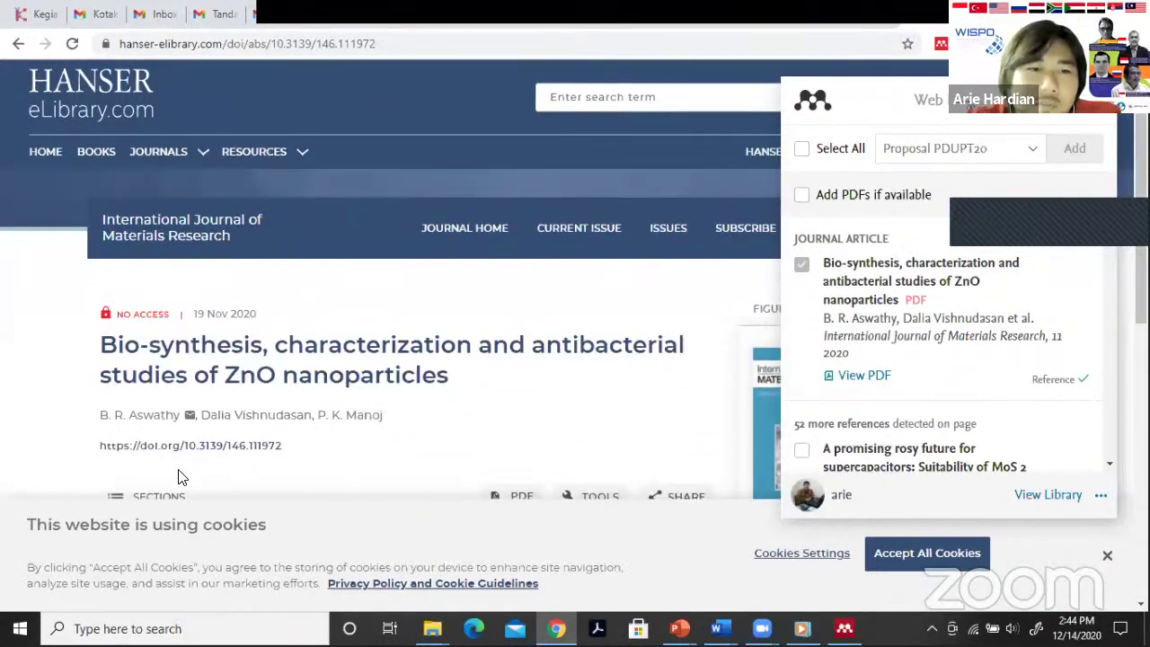
scroll(436, 409, "down", 3)
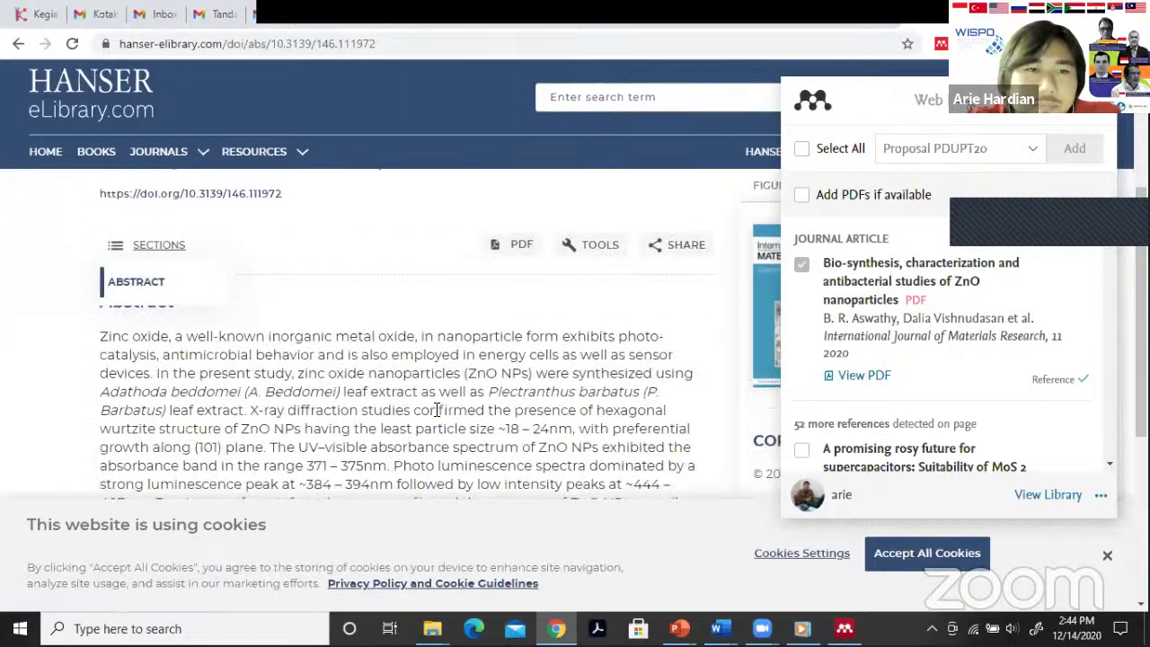
scroll(437, 414, "down", 3)
scroll(506, 416, "up", 6)
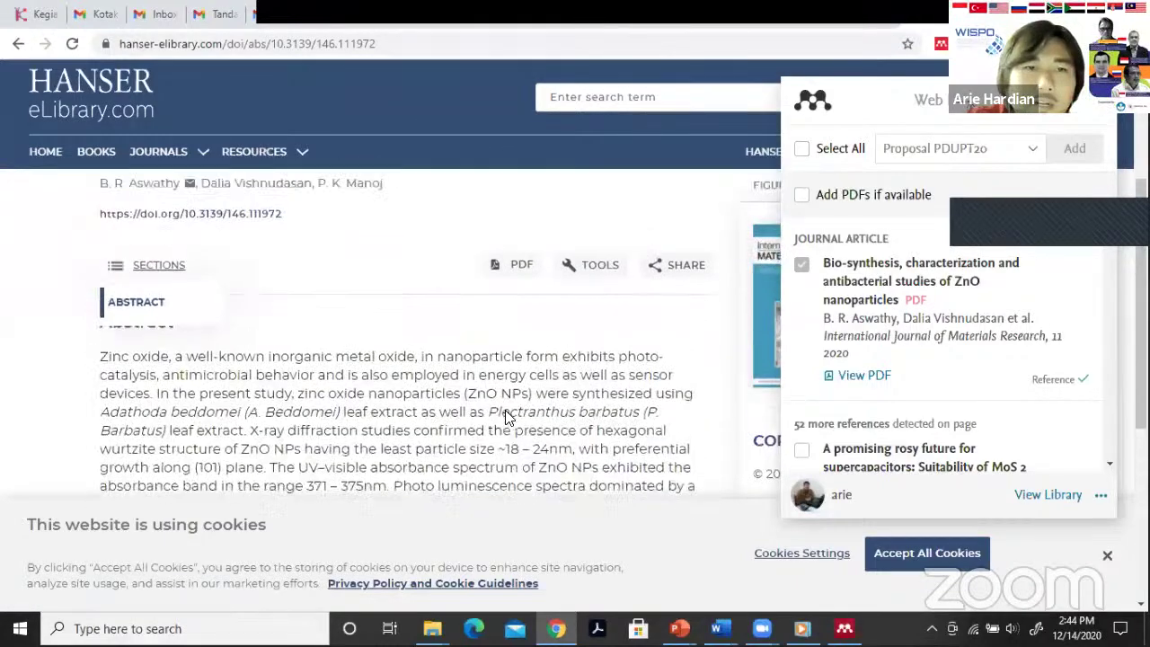
scroll(508, 429, "down", 6)
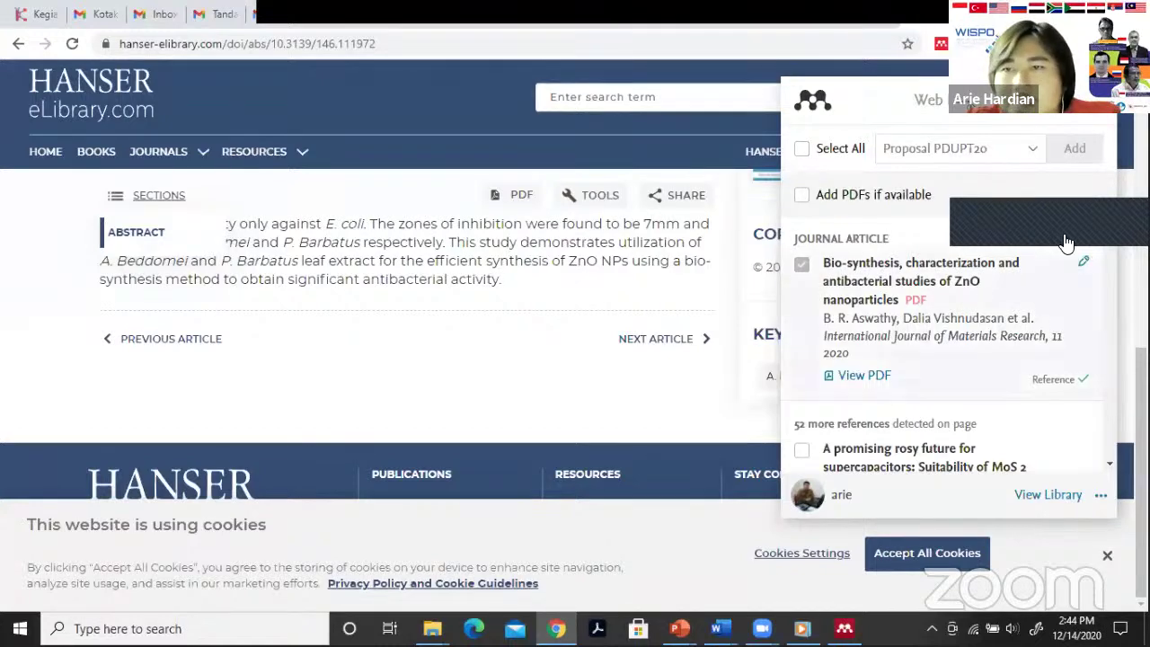
left_click(737, 341)
scroll(737, 341, "up", 5)
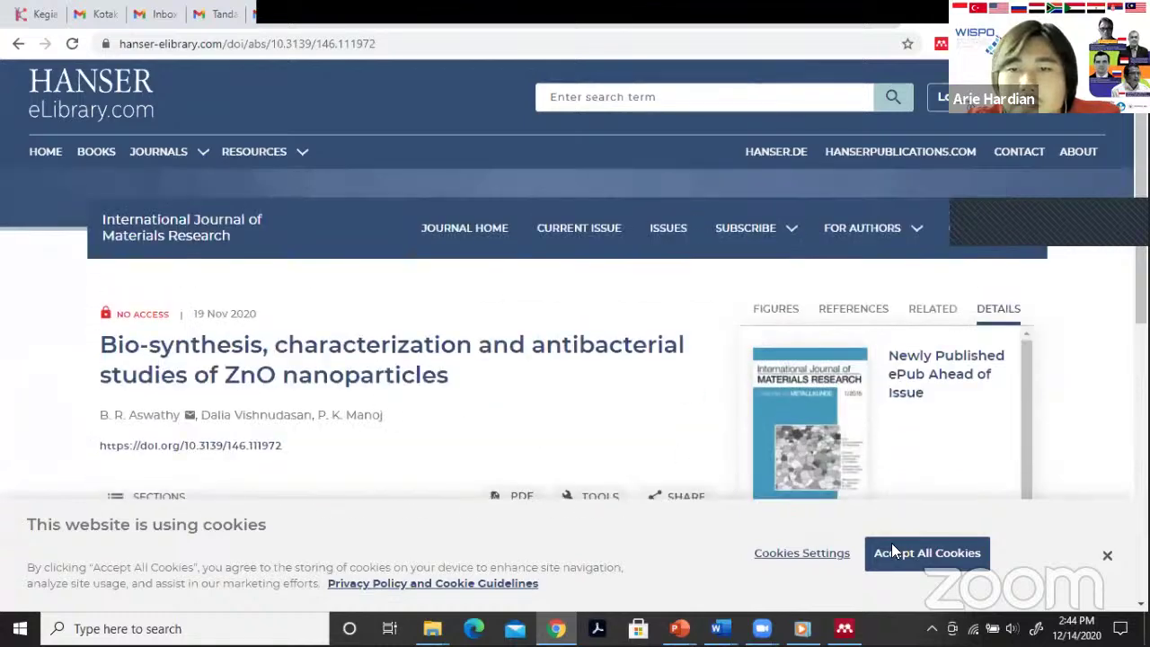
Compare the Mendeley Desktop details with the Hanser article page again, and check the page's tools for citation options.
key("alt+Tab")
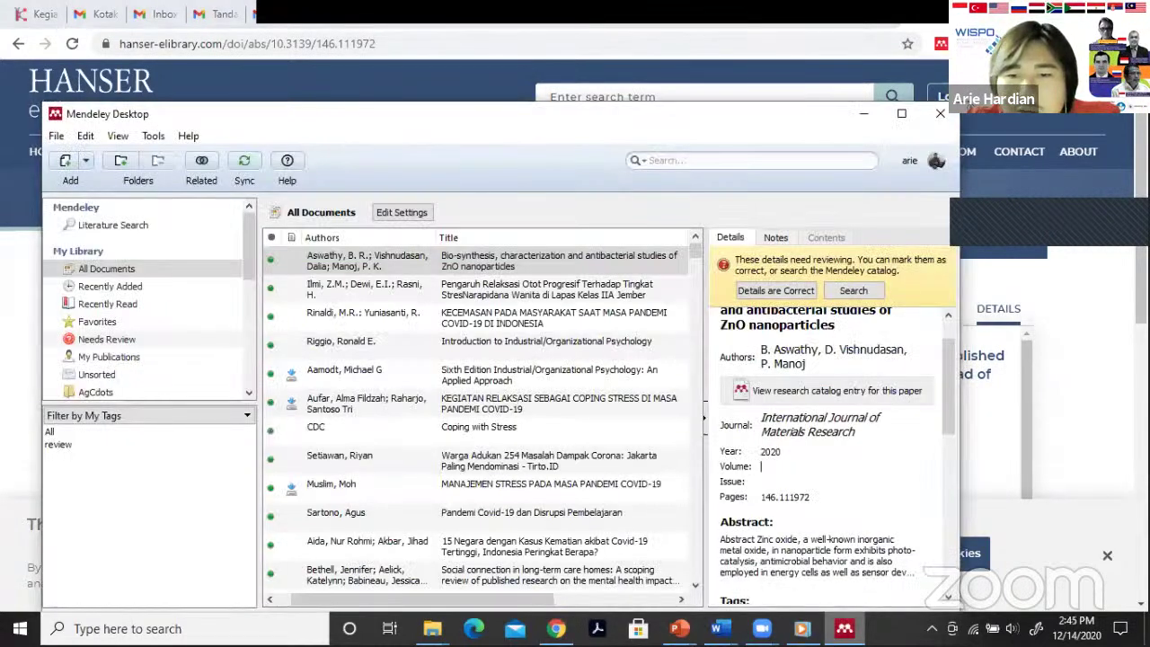
key("alt+Tab")
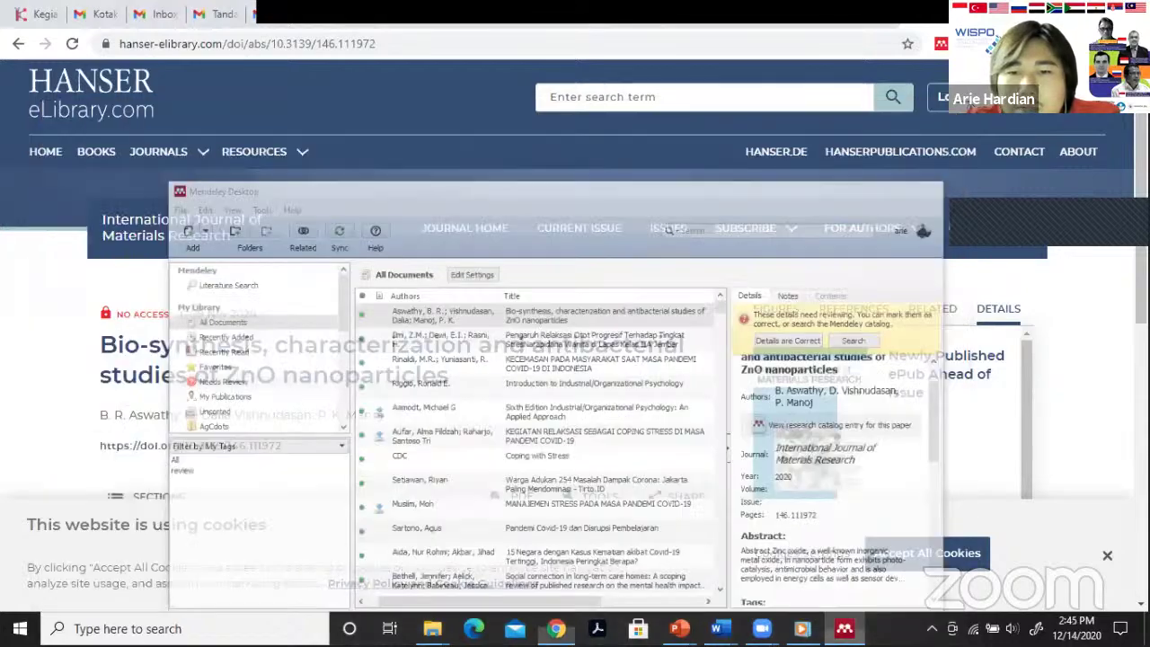
scroll(642, 423, "down", 5)
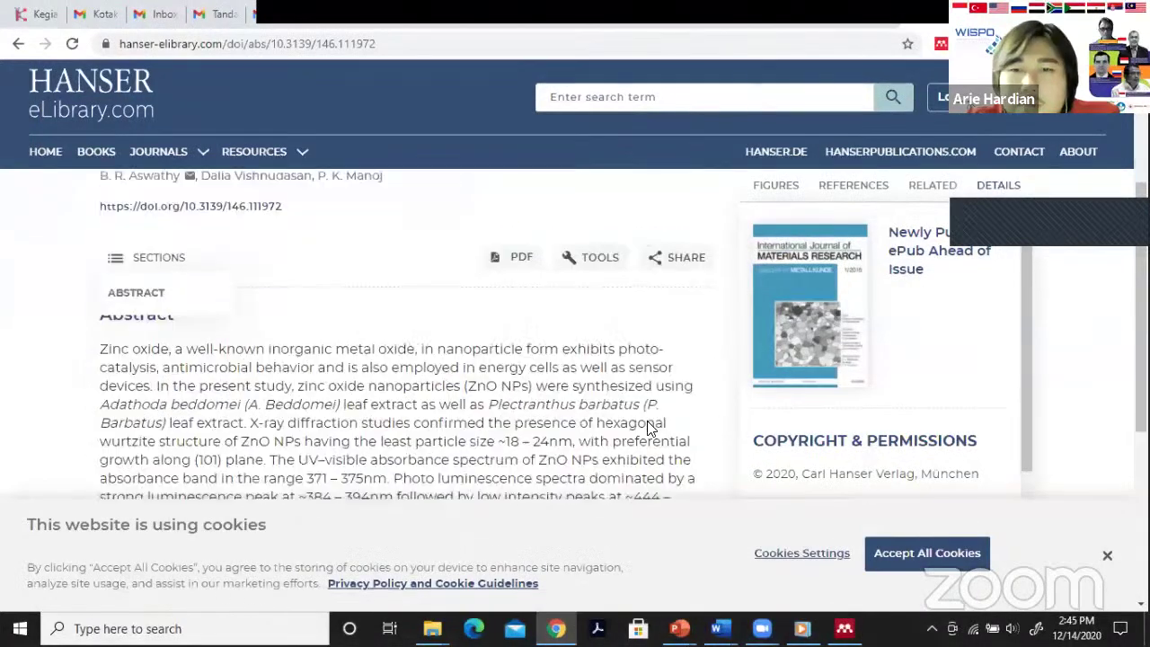
scroll(610, 401, "down", 3)
scroll(615, 403, "up", 6)
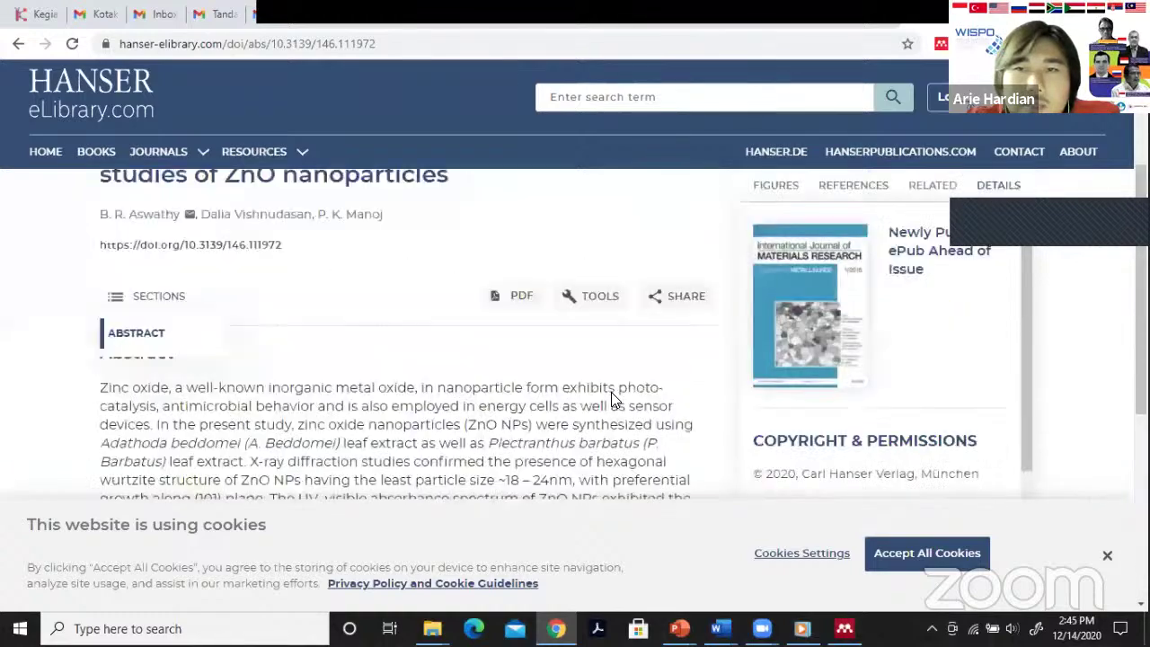
scroll(315, 416, "down", 2)
scroll(231, 457, "up", 2)
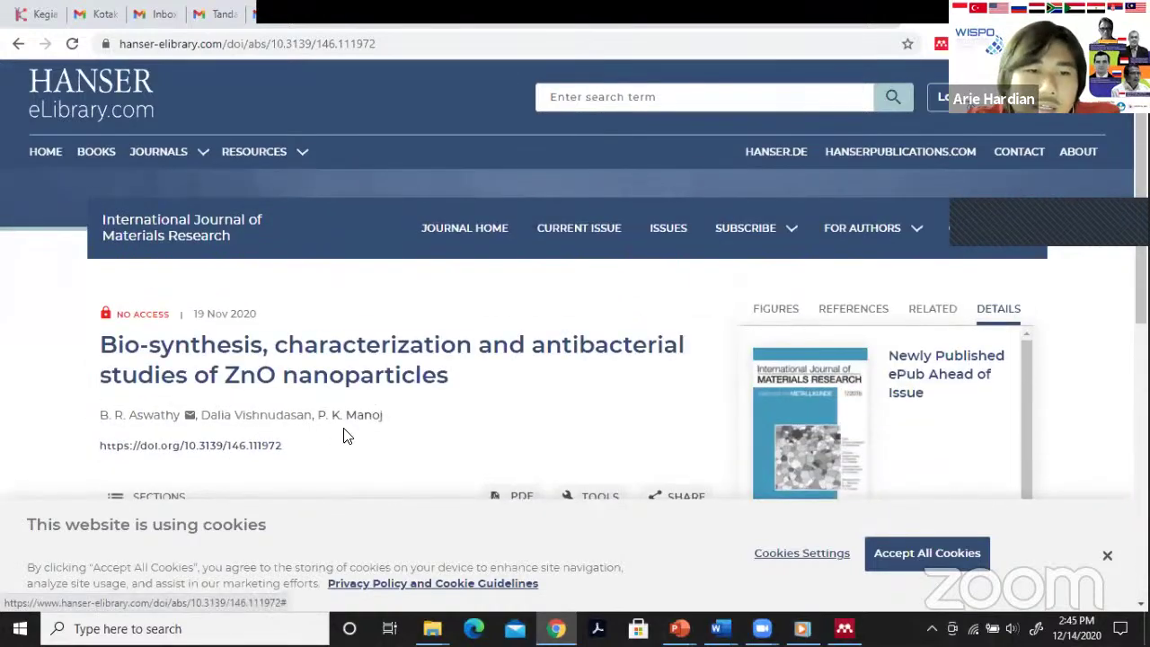
scroll(258, 454, "down", 5)
scroll(296, 342, "up", 2)
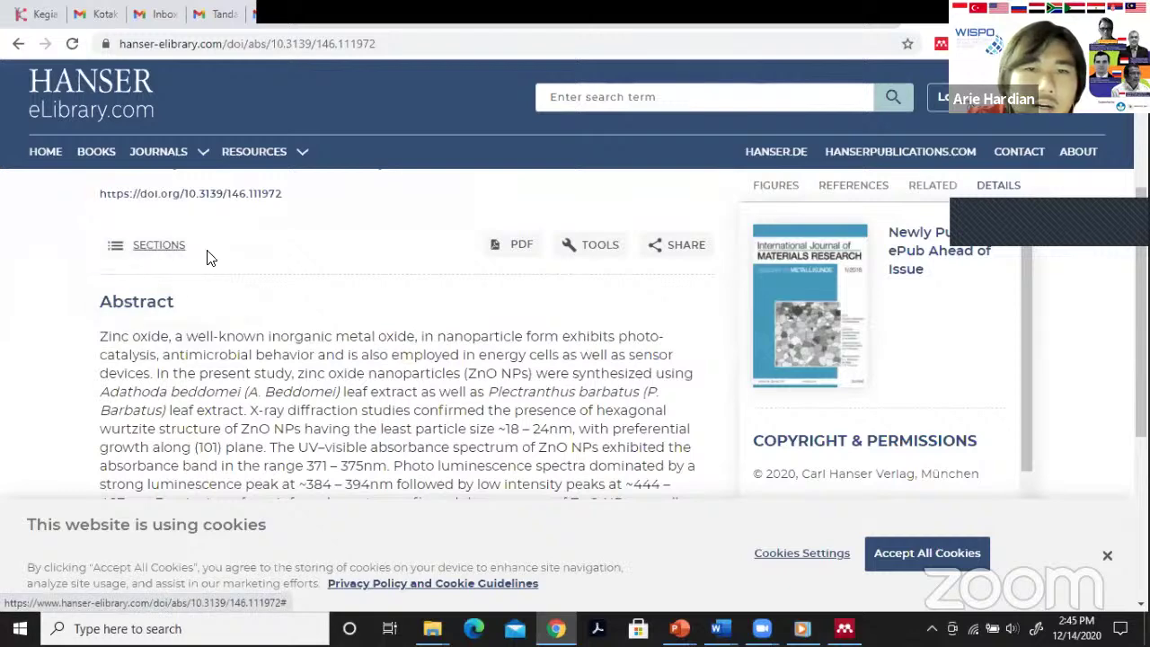
left_click(593, 250)
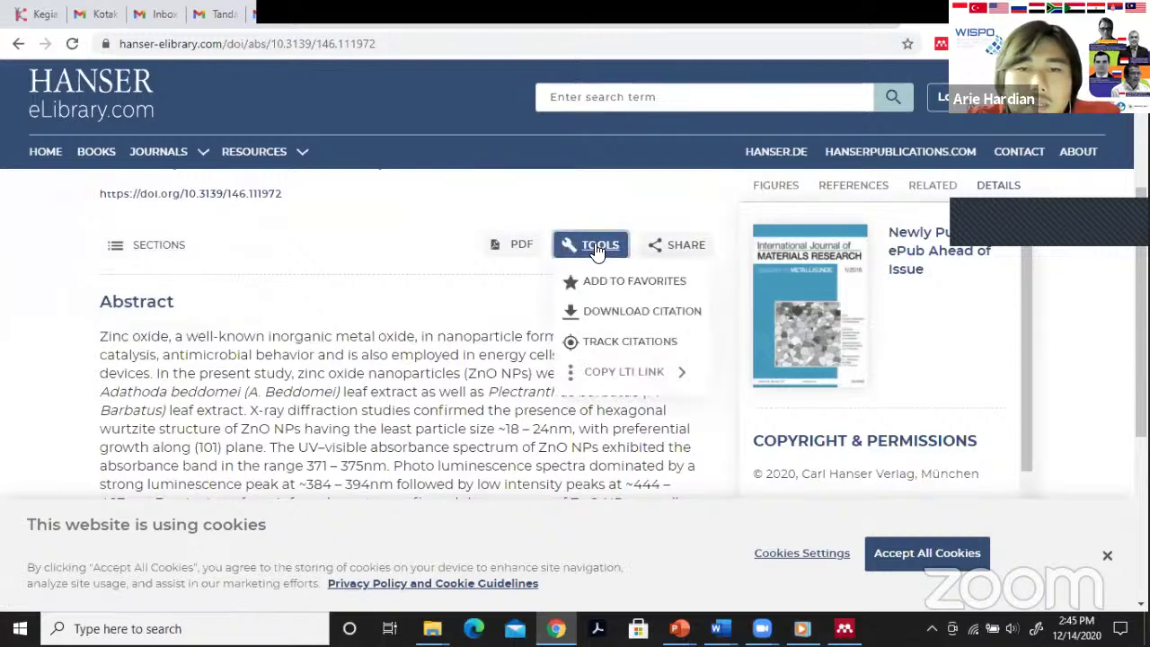
left_click(596, 250)
scroll(492, 407, "down", 1)
scroll(493, 407, "up", 2)
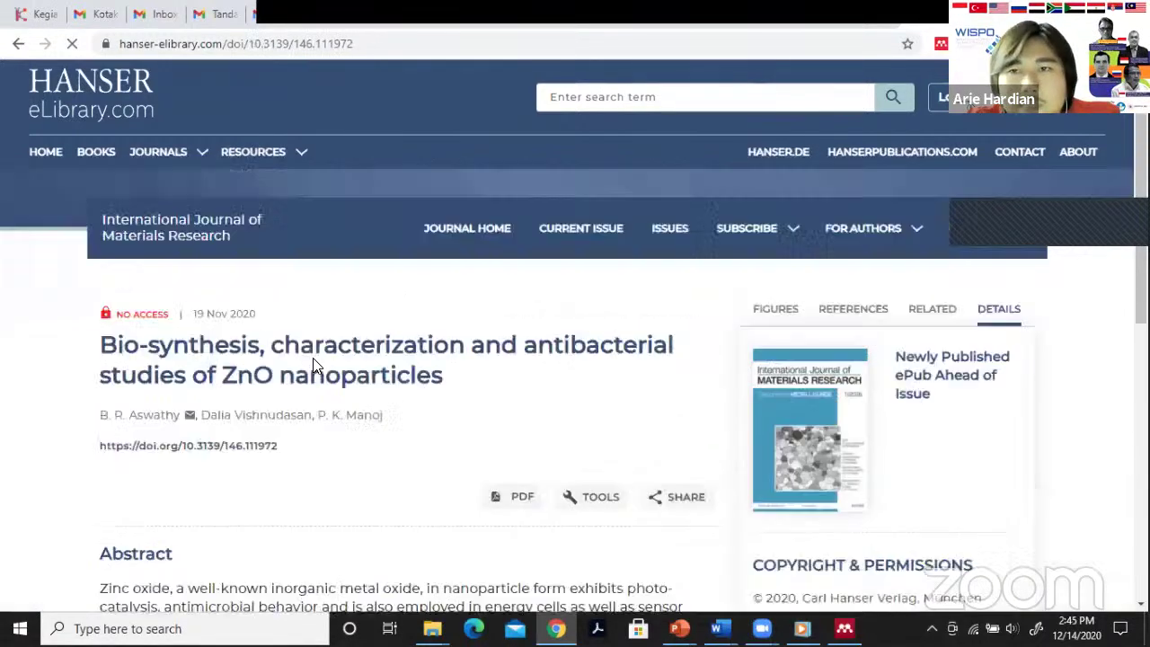
Examine the Hanser page of the ZnO nanoparticles article for volume and issue information, and compare it with the Mendeley Desktop details.
scroll(543, 383, "down", 3)
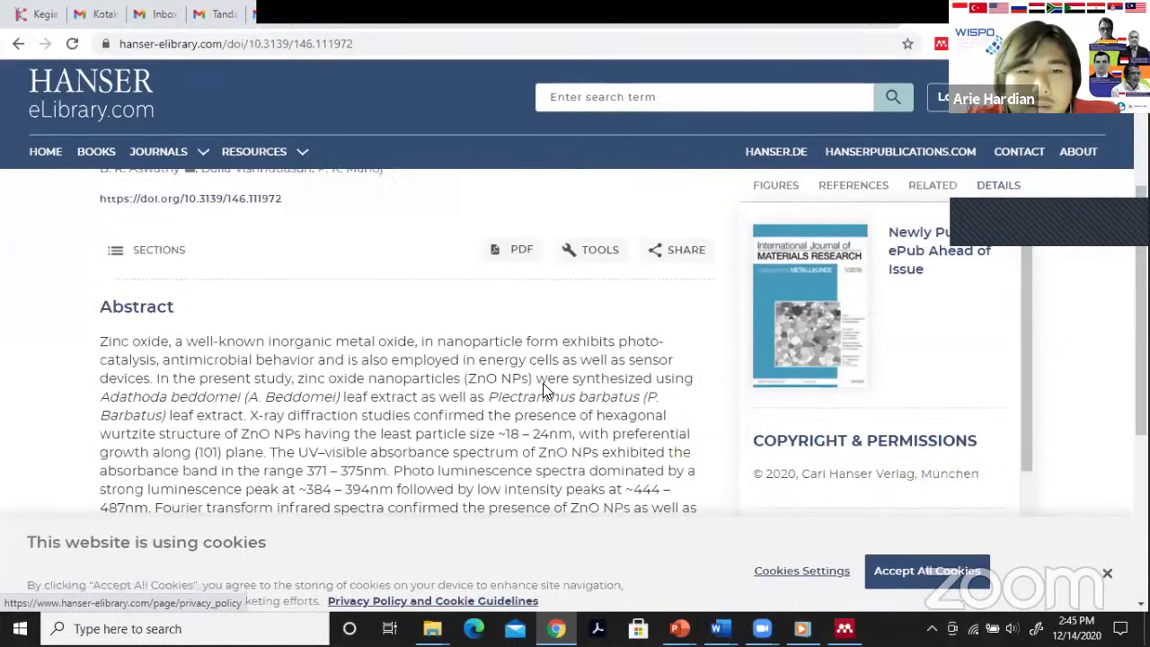
scroll(543, 392, "down", 5)
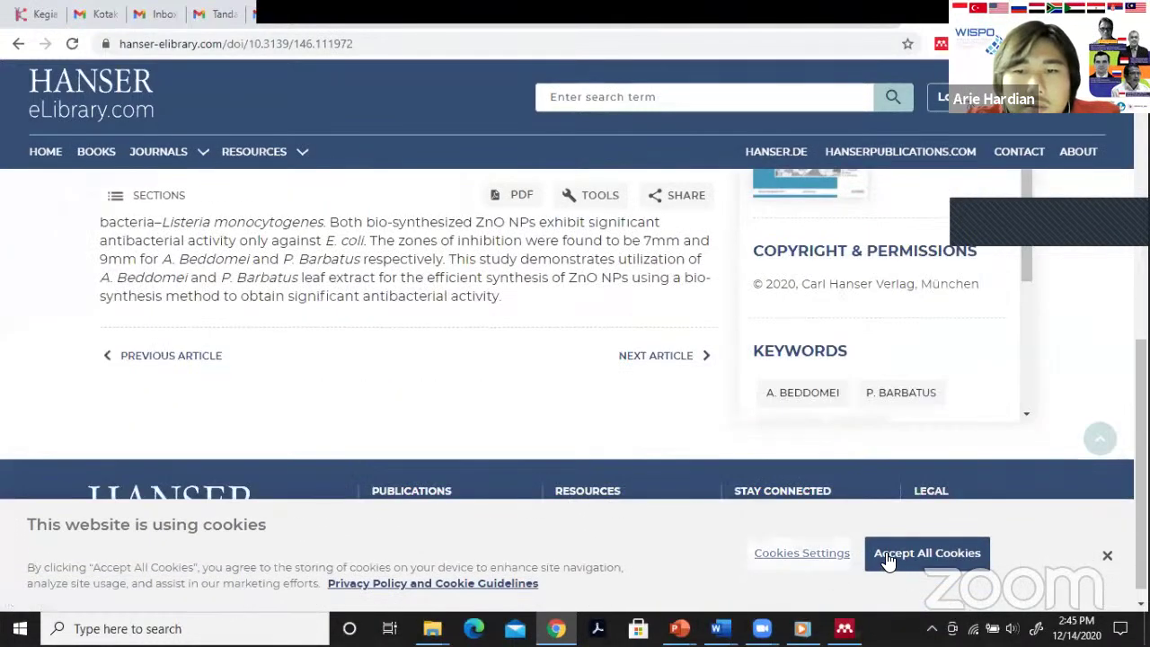
scroll(880, 426, "up", 6)
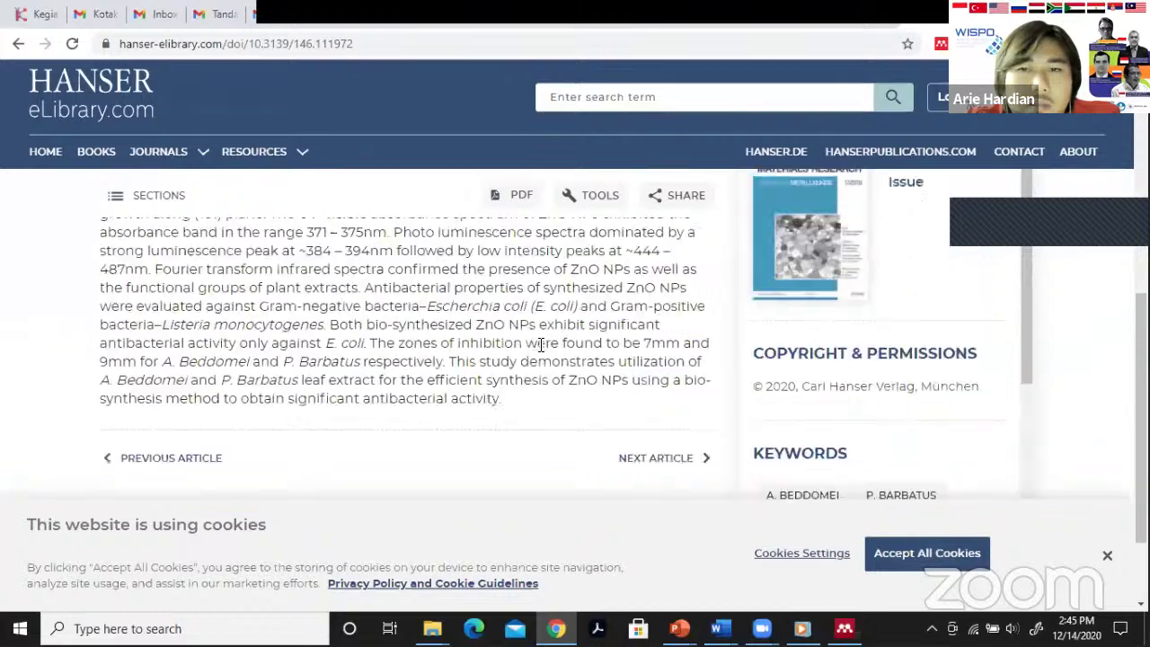
left_click(845, 628)
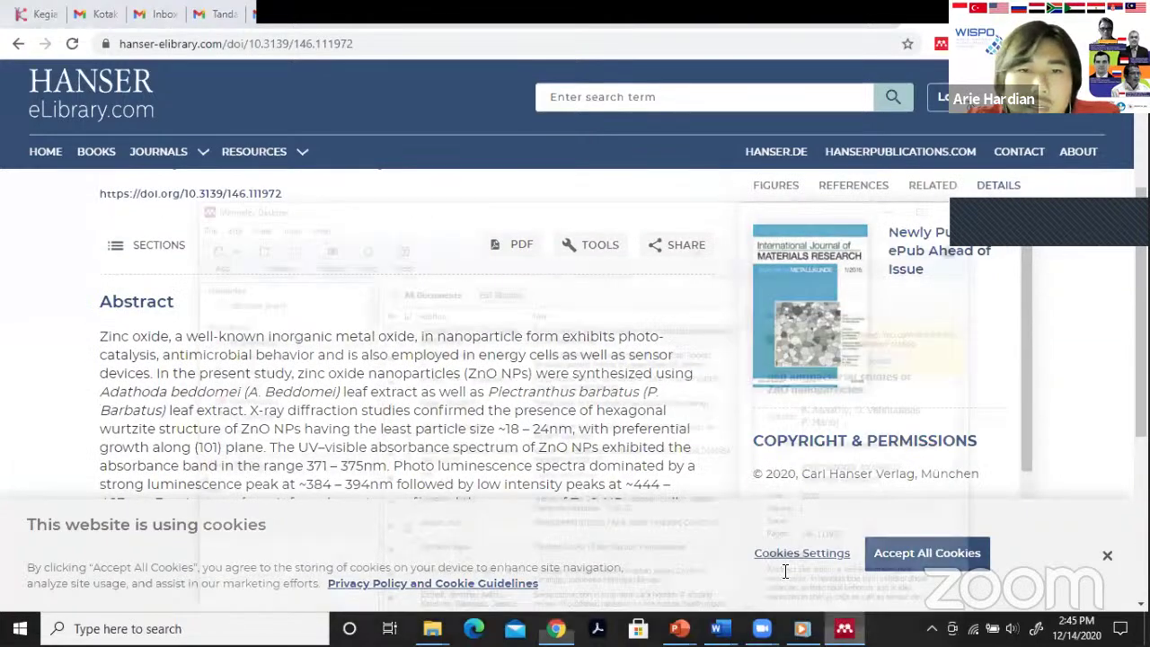
scroll(814, 439, "down", 8)
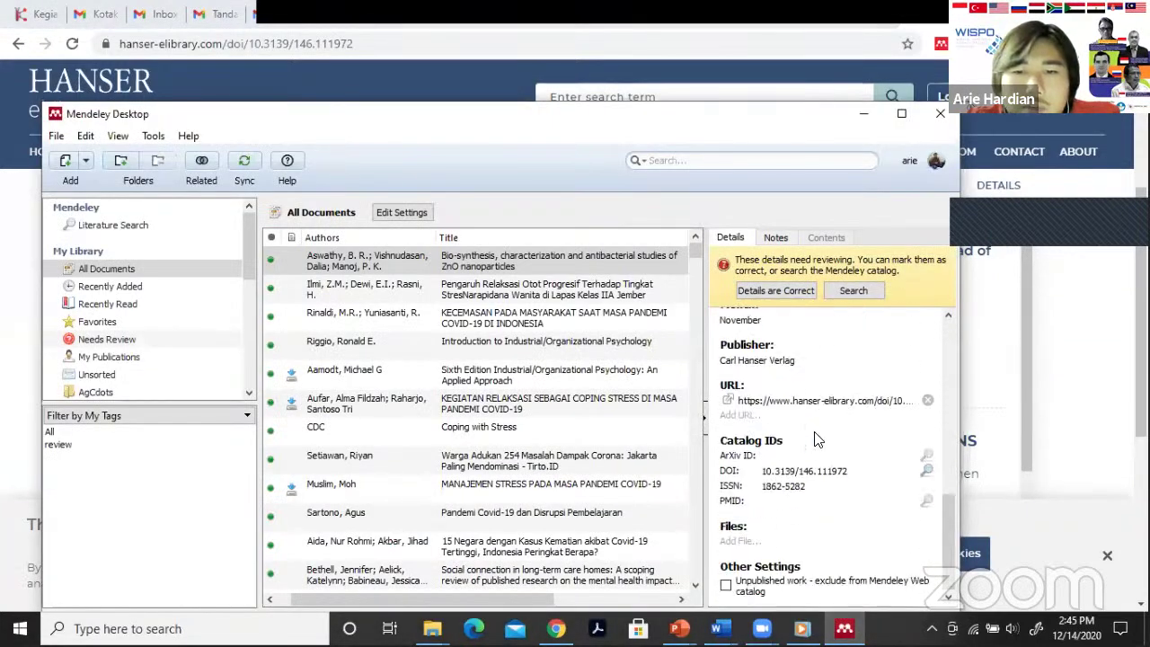
scroll(818, 440, "up", 10)
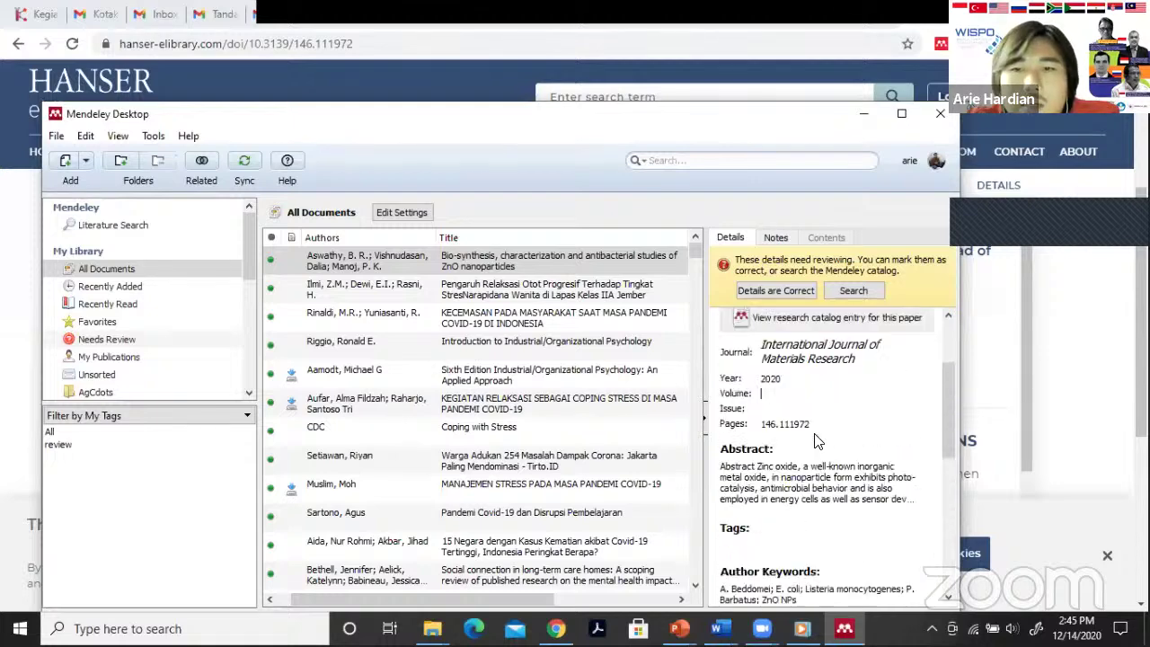
left_click(863, 115)
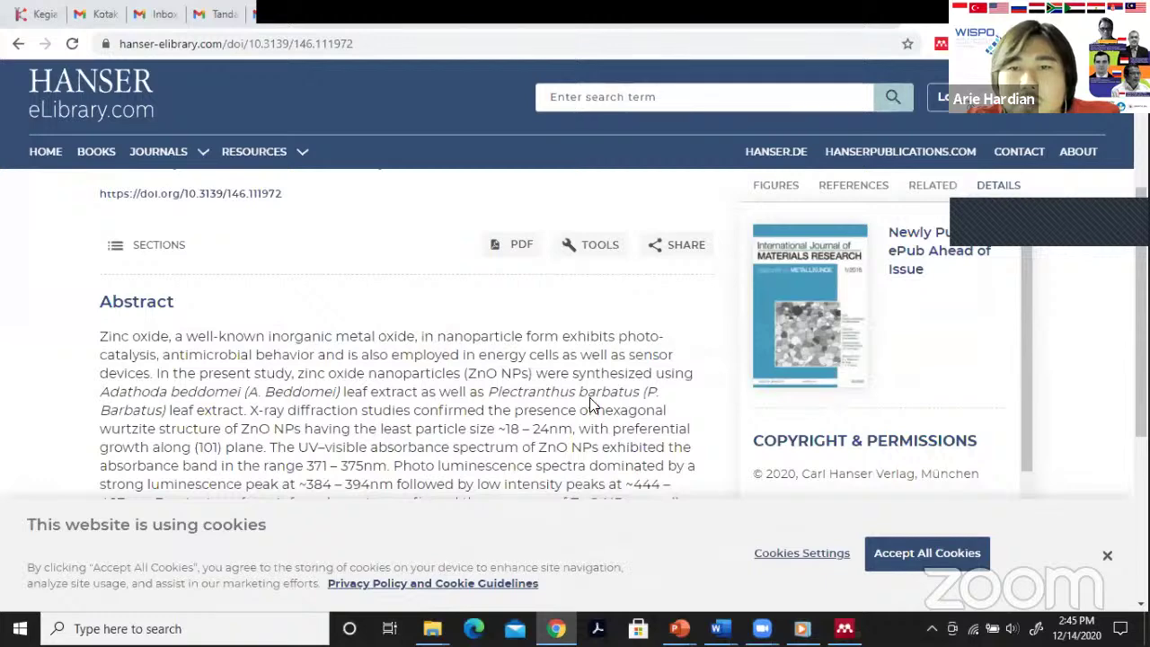
scroll(589, 400, "up", 3)
scroll(580, 409, "down", 1)
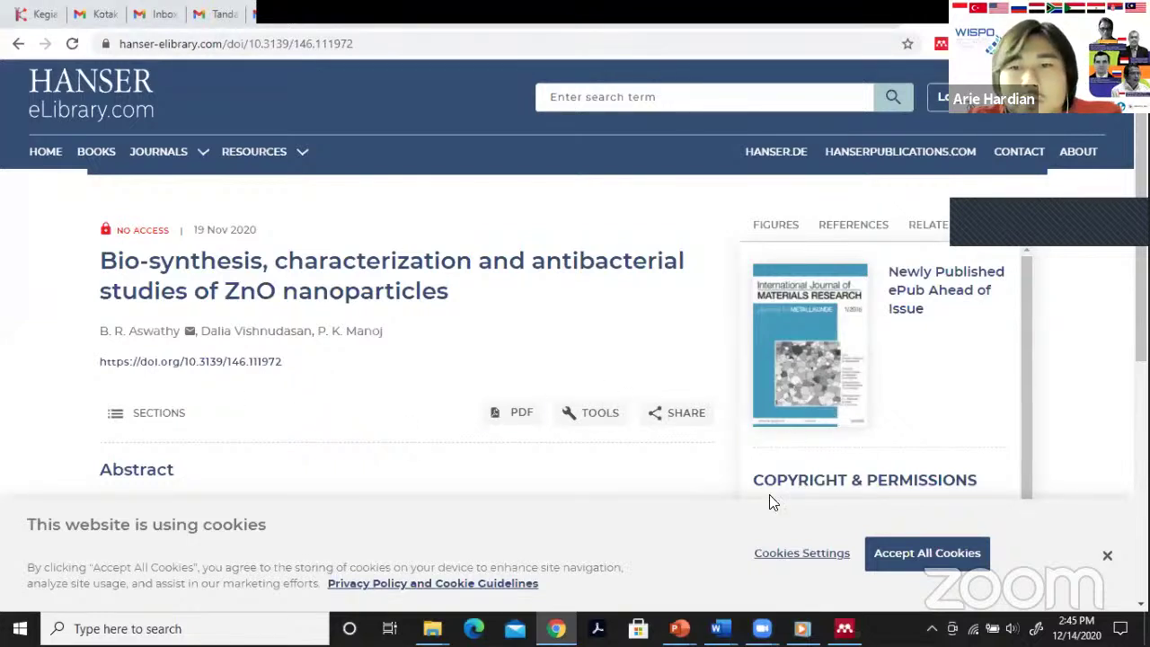
Go to the ScienceDirect search for "covid 19 review" and open The Lancet article on physical distancing, face masks and eye protection.
left_click(479, 43)
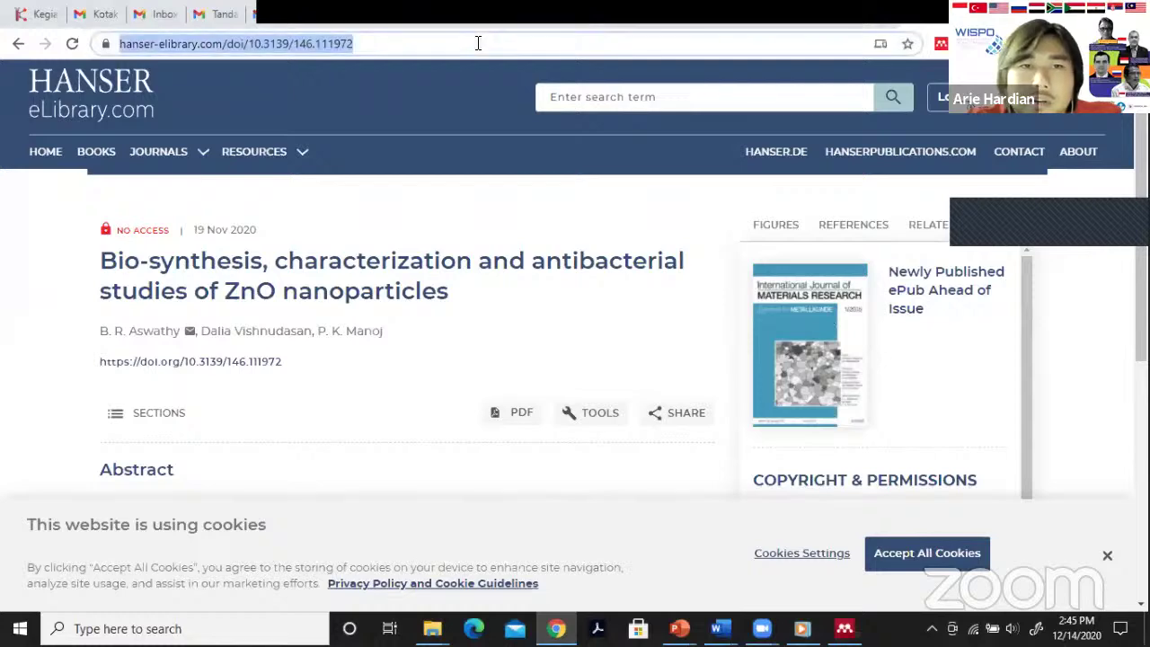
type("scien")
key("Return")
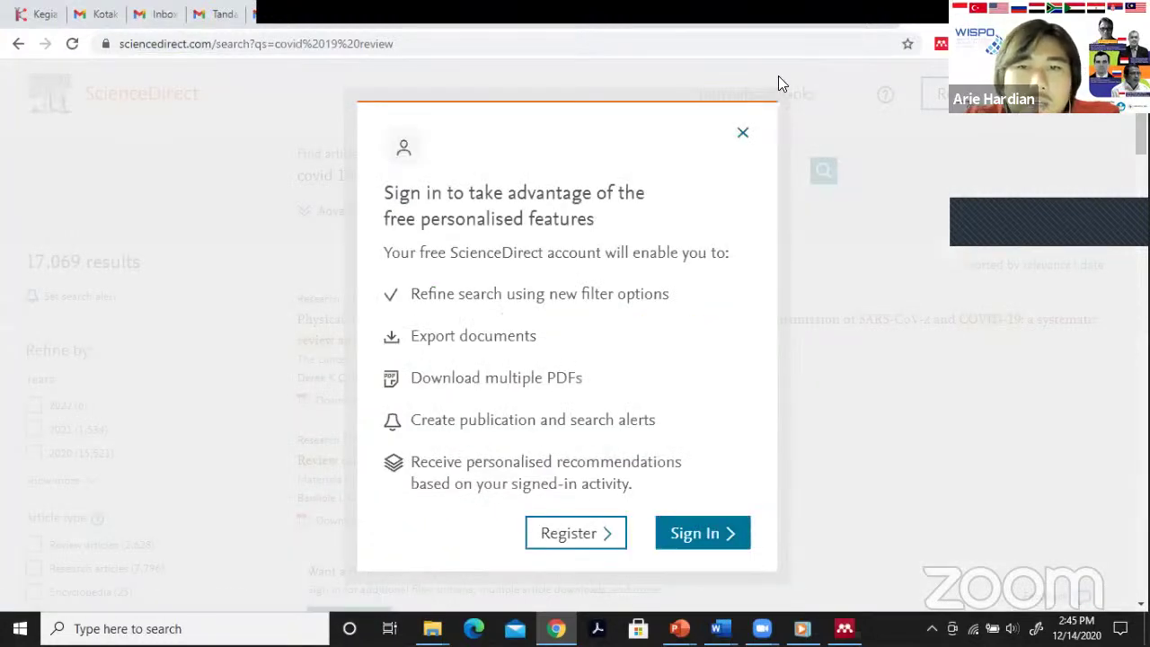
left_click(743, 133)
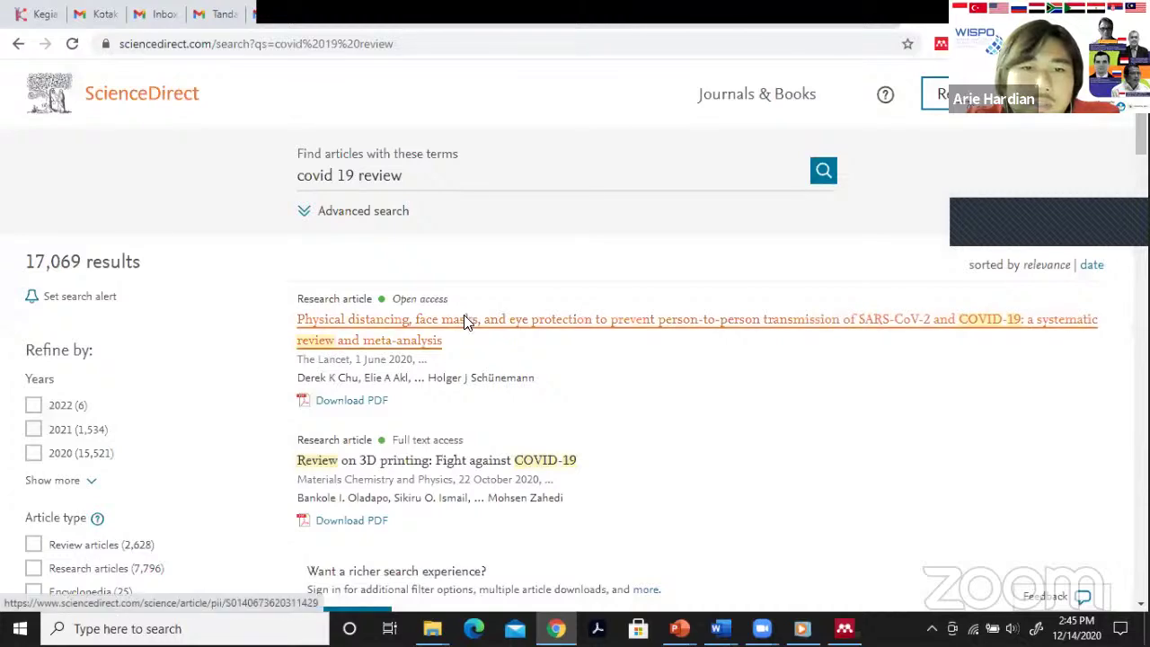
left_click(512, 321)
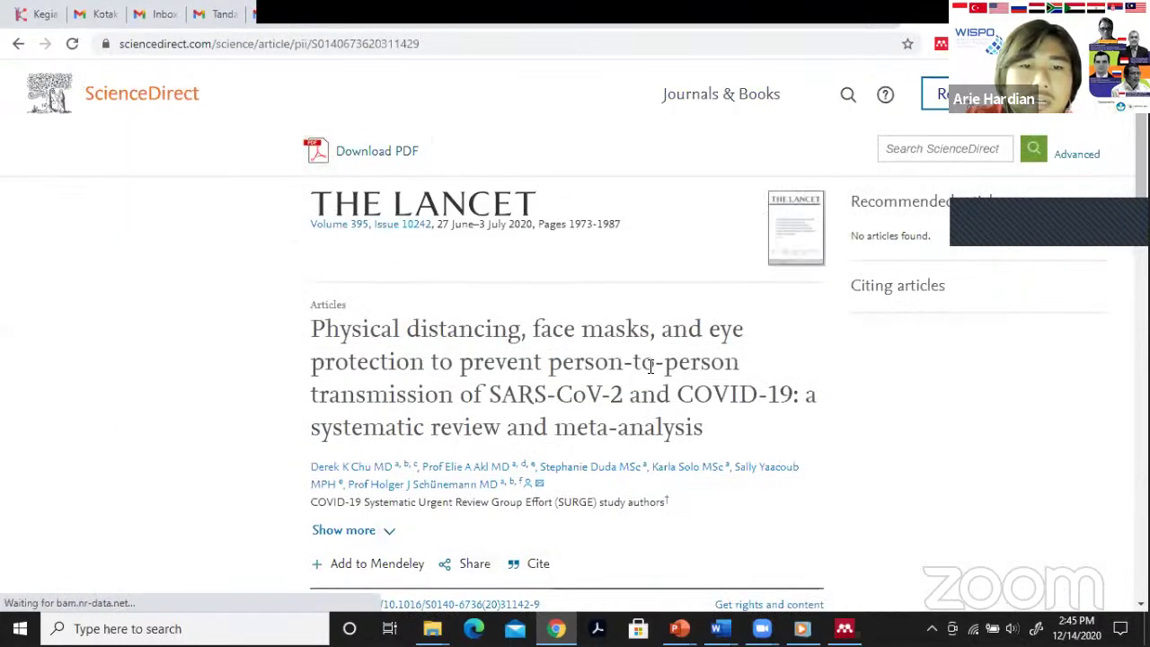
scroll(674, 364, "up", 1)
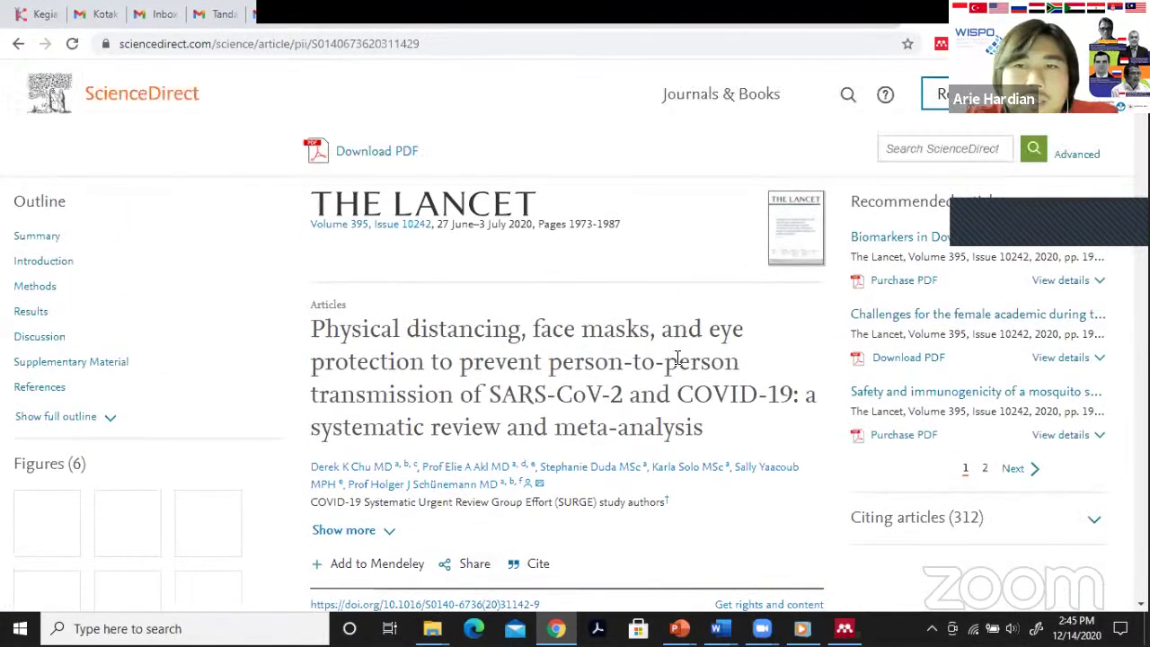
Import The Lancet article with its PDF into the Proposal PDUPT20 folder using Mendeley Web Importer, and sync Mendeley Desktop.
left_click(941, 44)
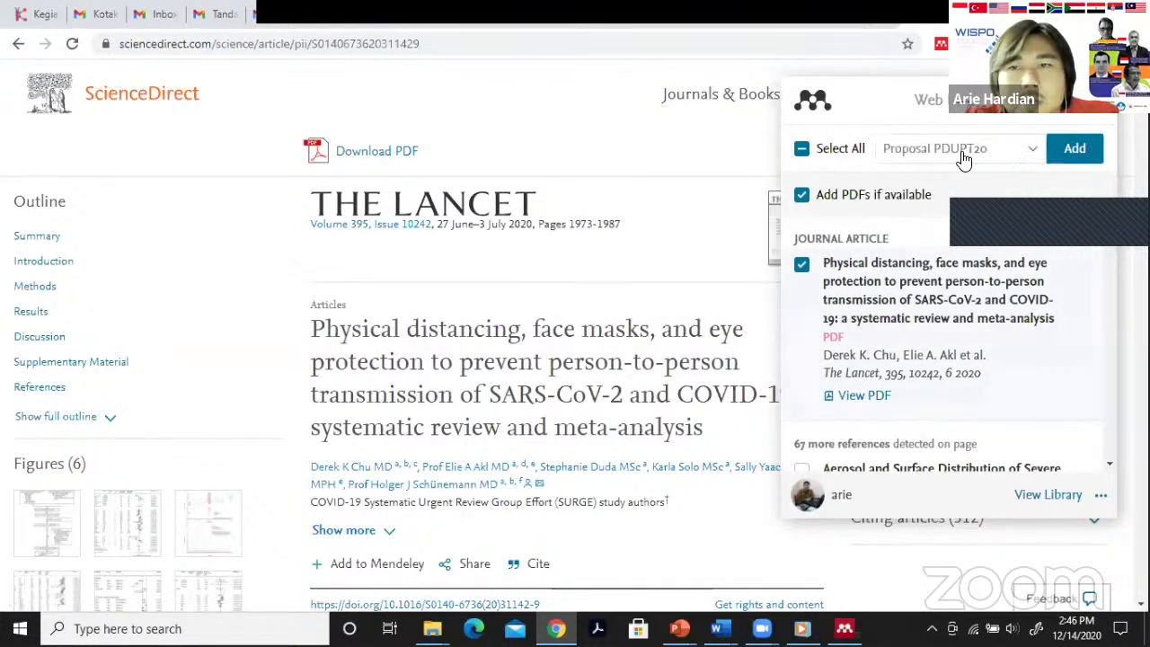
left_click(1076, 149)
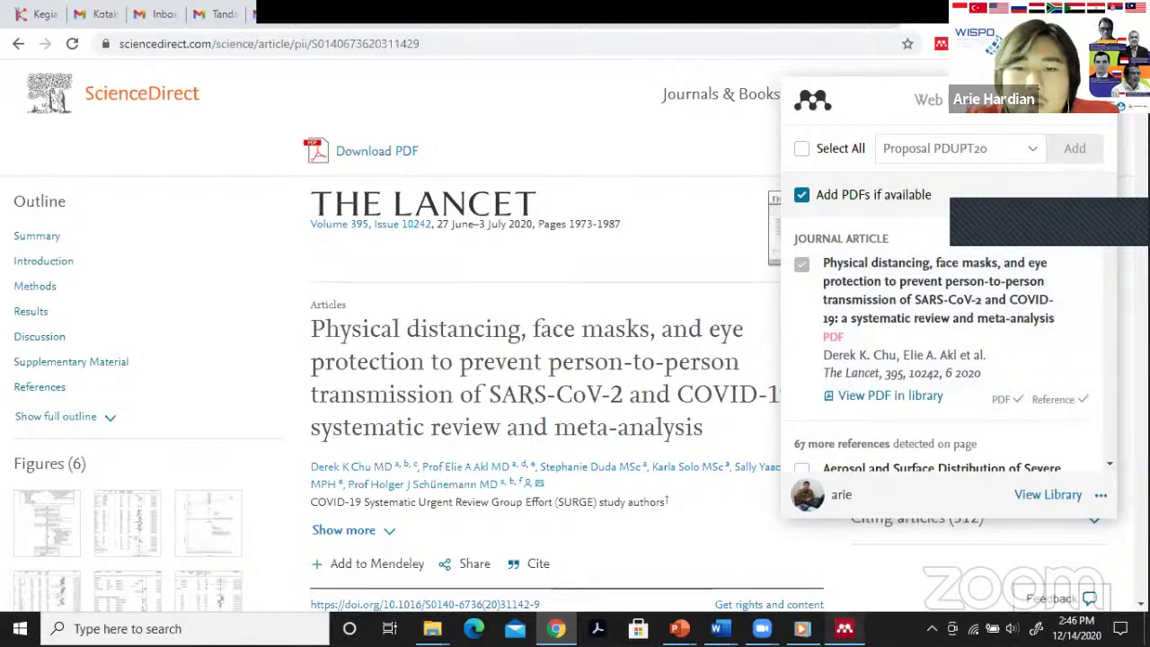
left_click(845, 628)
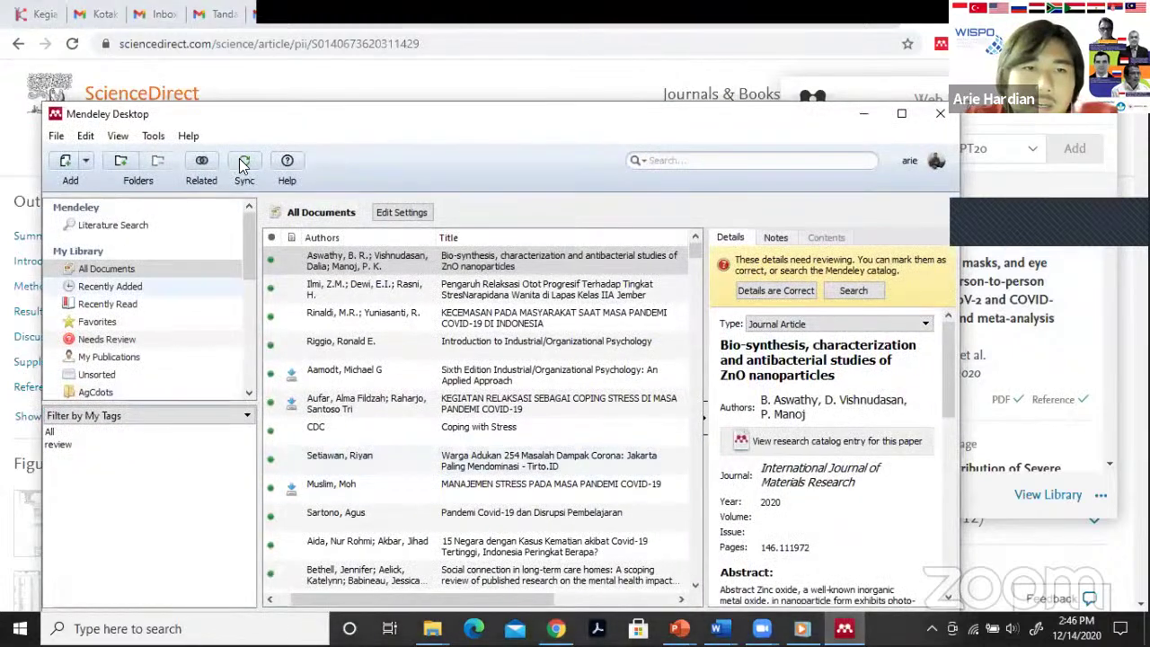
left_click(244, 164)
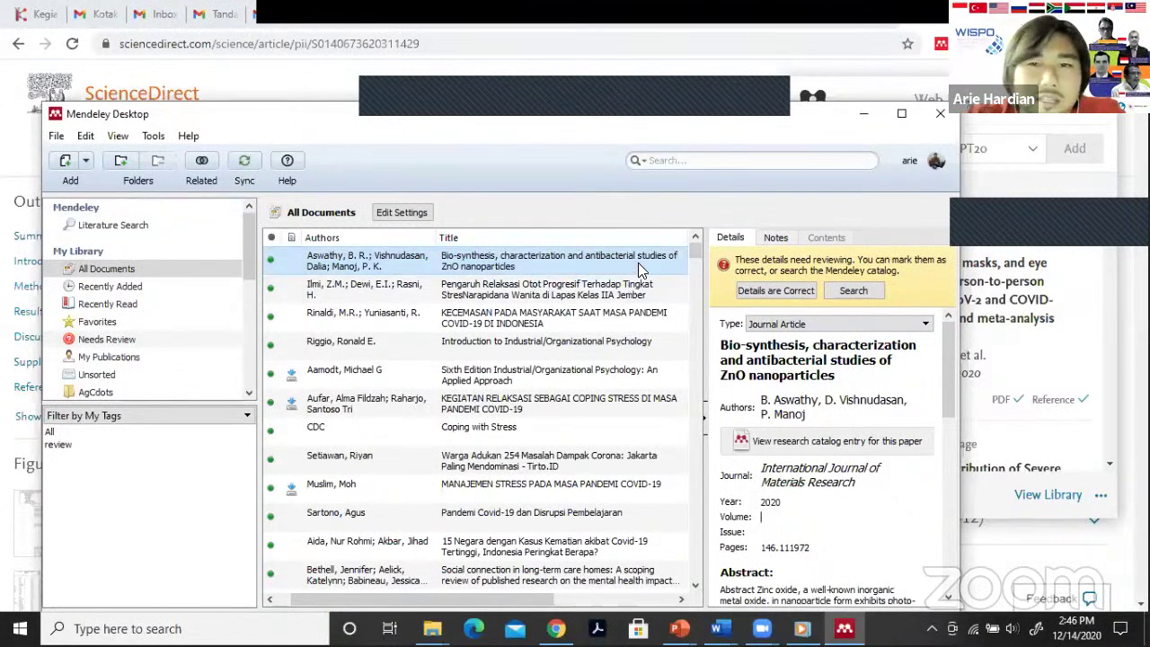
Sort the Mendeley library by date added with the newest documents first, and return to the author and title columns.
left_click_drag(545, 593, 667, 595)
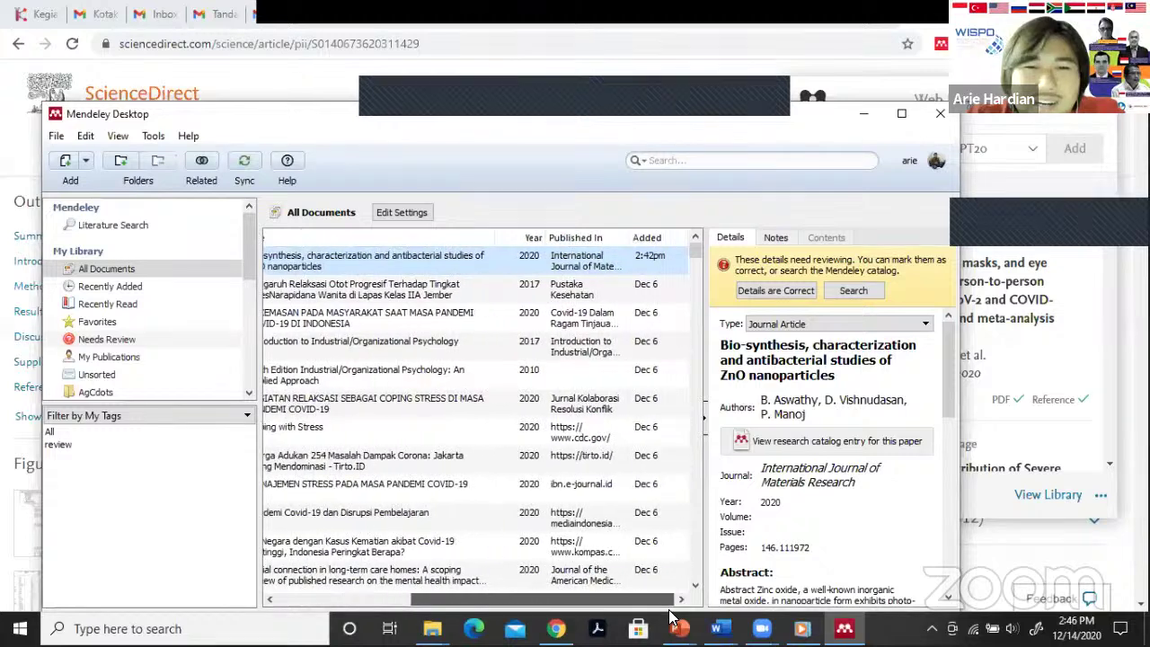
left_click(647, 239)
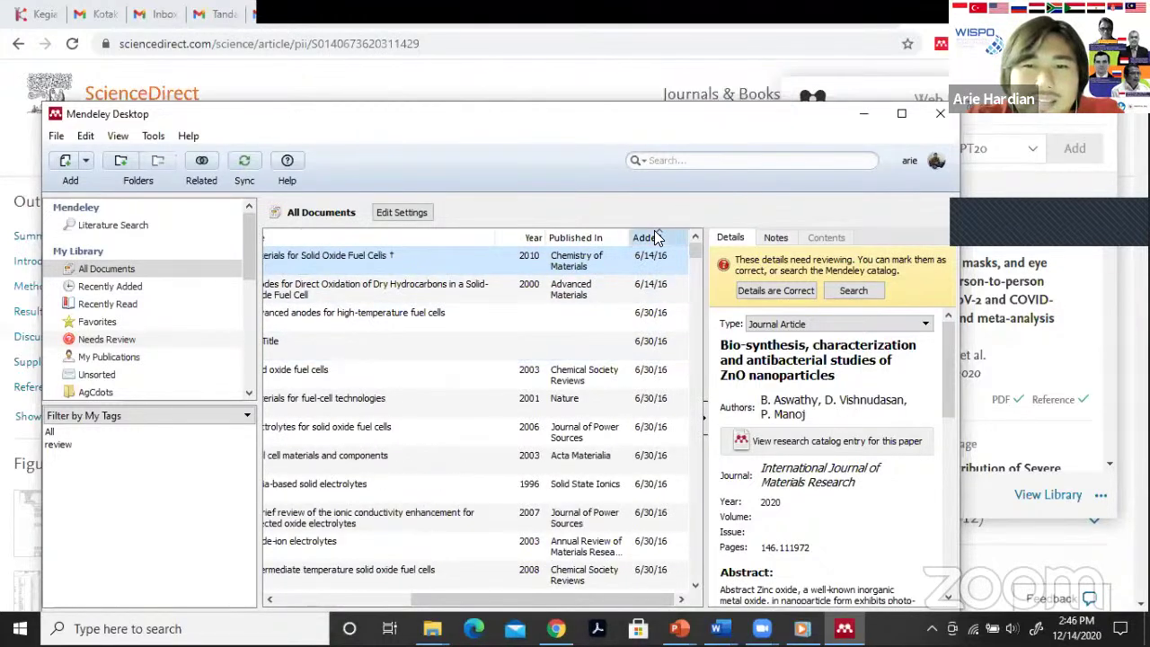
left_click(655, 239)
left_click_drag(551, 601, 410, 601)
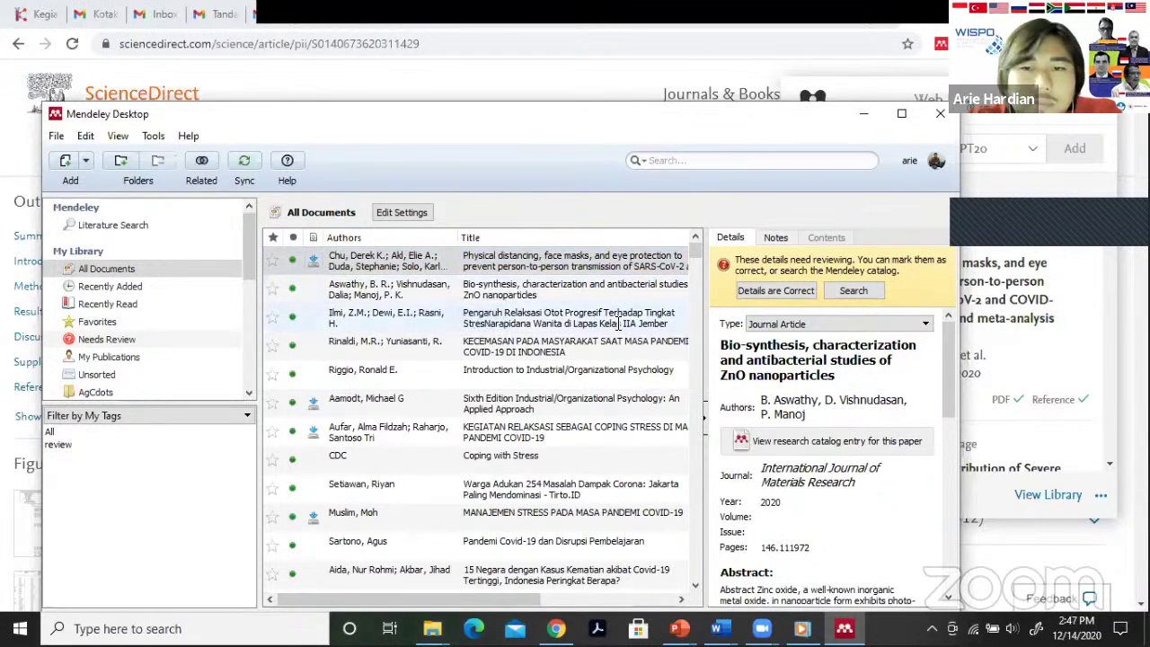
Open the imported Lancet PDF in Mendeley Desktop, check its journal, year, volume, issue and pages fields, and minimize Mendeley.
double_click(539, 260)
scroll(412, 407, "down", 8)
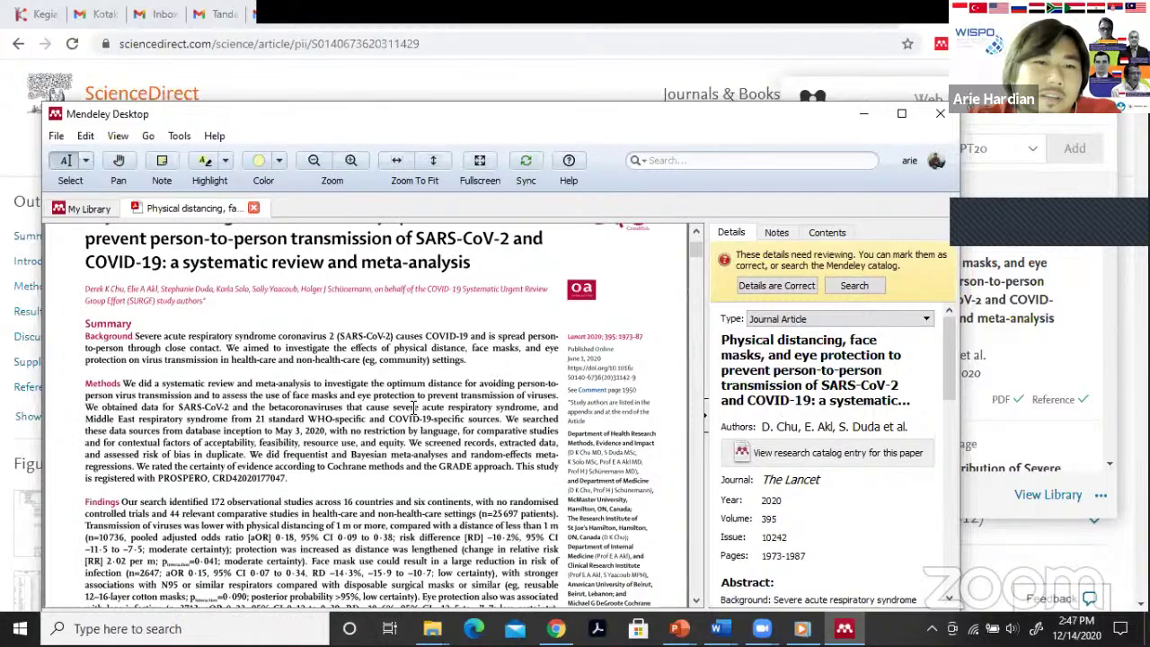
scroll(421, 400, "up", 8)
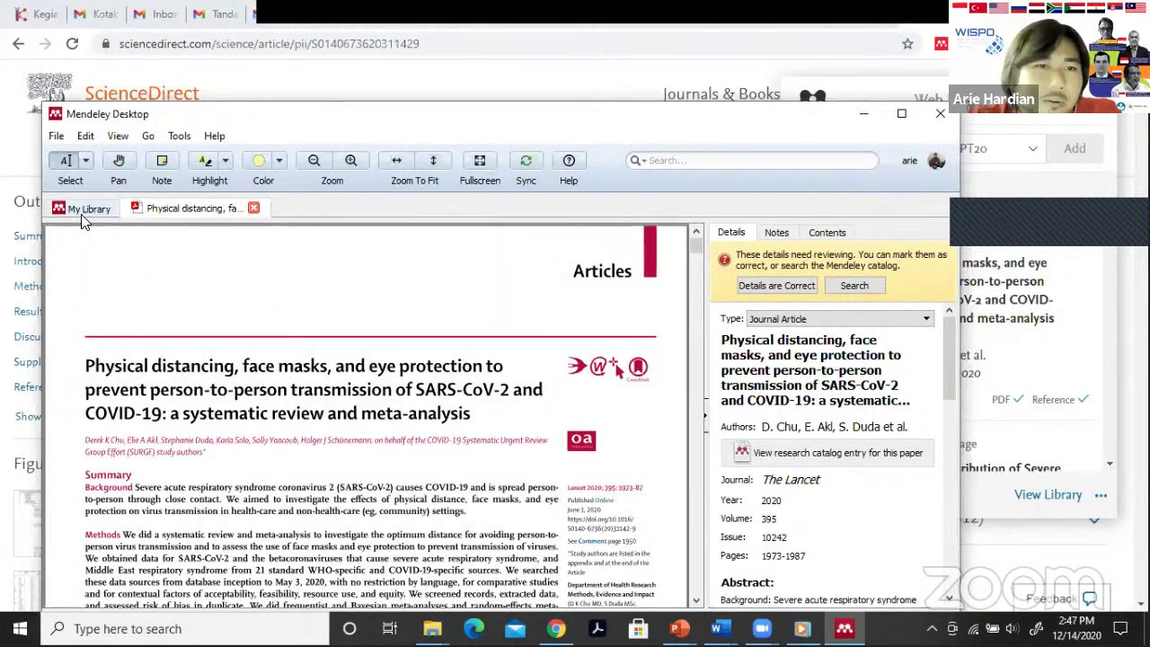
scroll(847, 396, "down", 1)
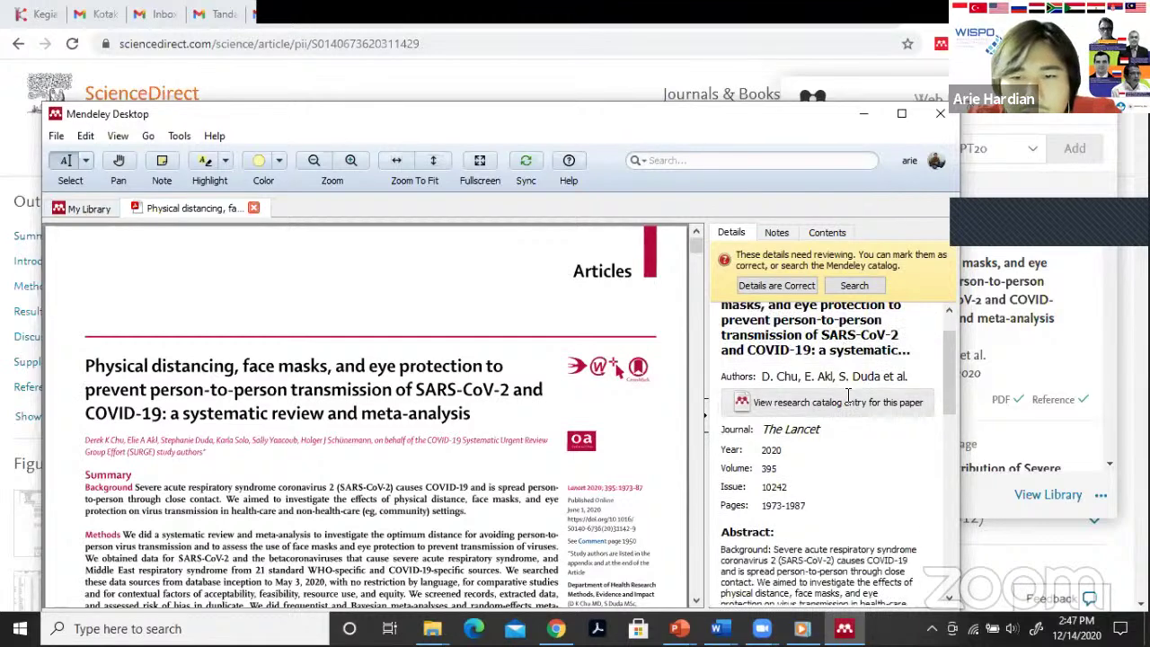
scroll(847, 397, "down", 1)
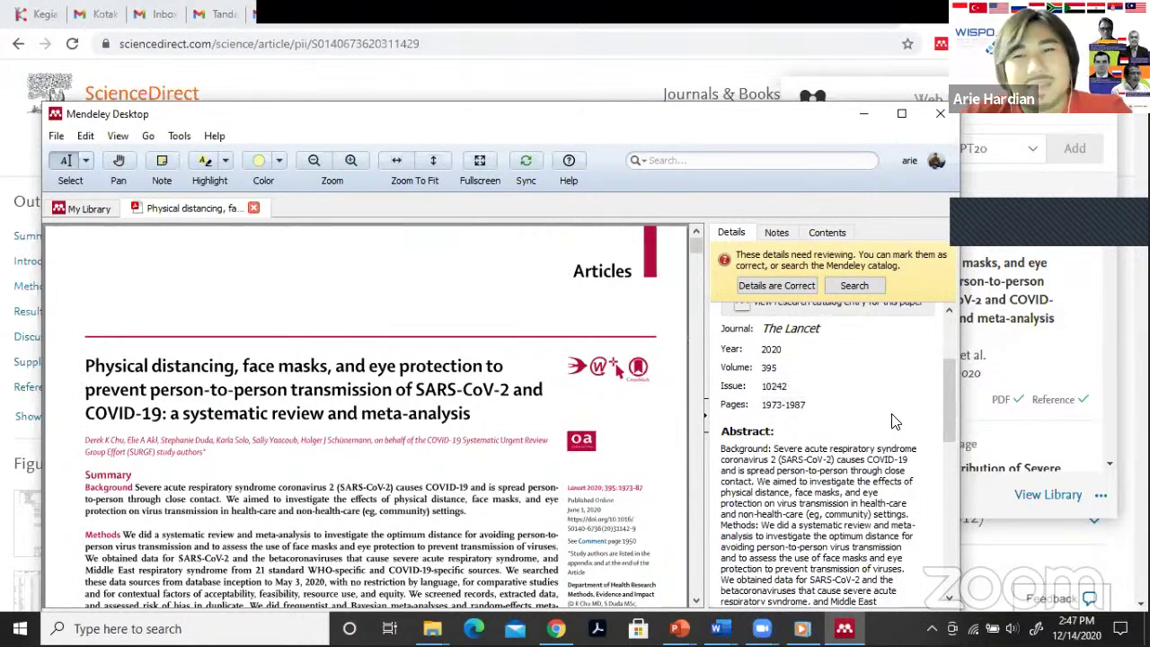
left_click(797, 386)
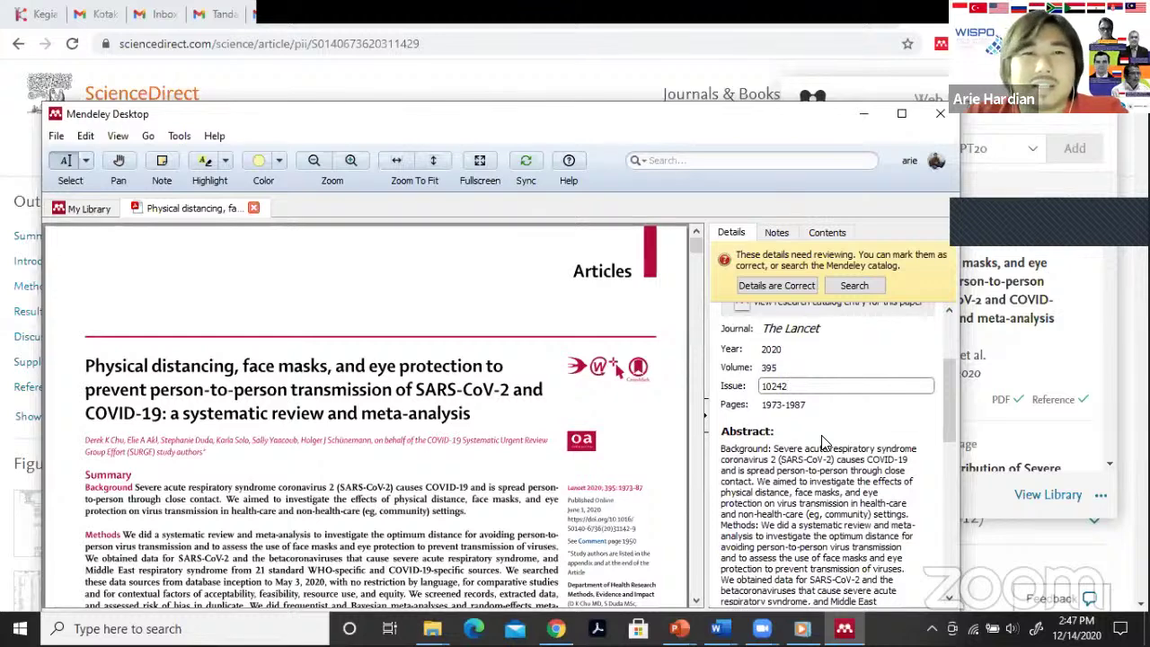
left_click(865, 113)
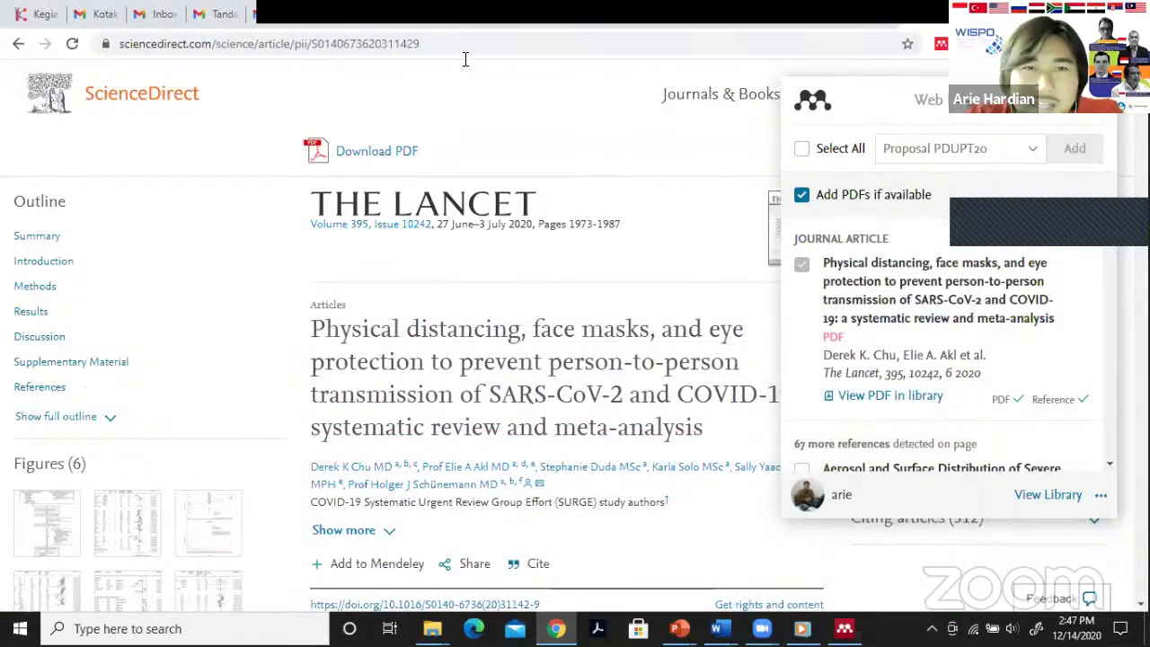
Return to the Hanser page of the ZnO nanoparticles article and copy its full title.
left_click(758, 29)
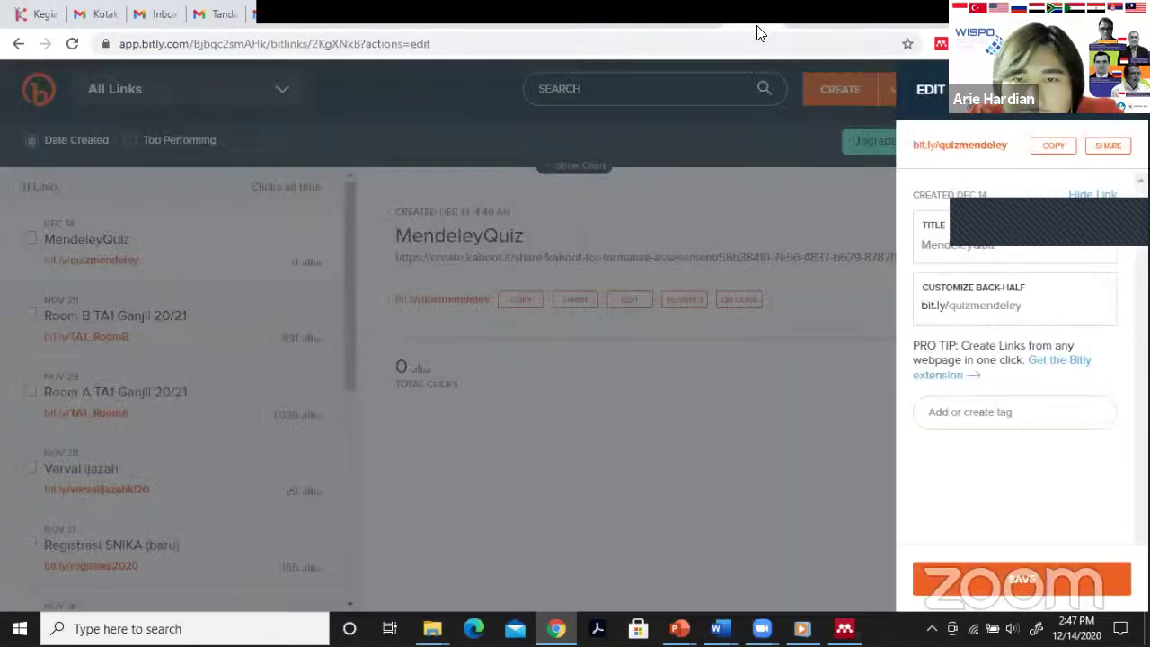
left_click(922, 24)
left_click(18, 45)
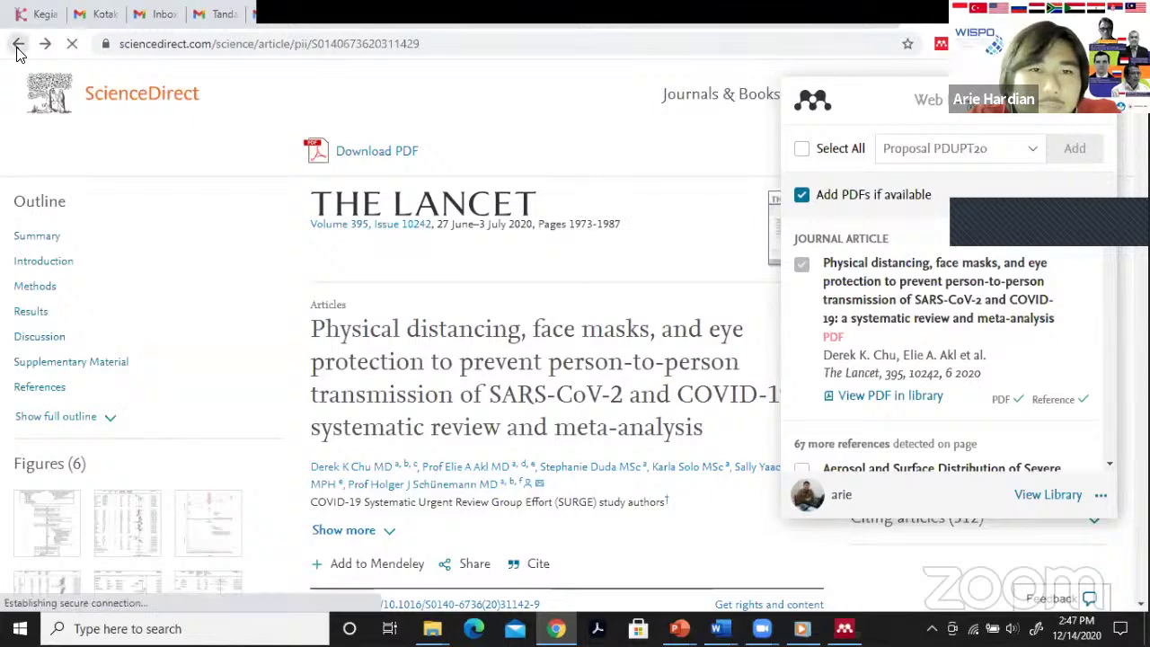
left_click(18, 45)
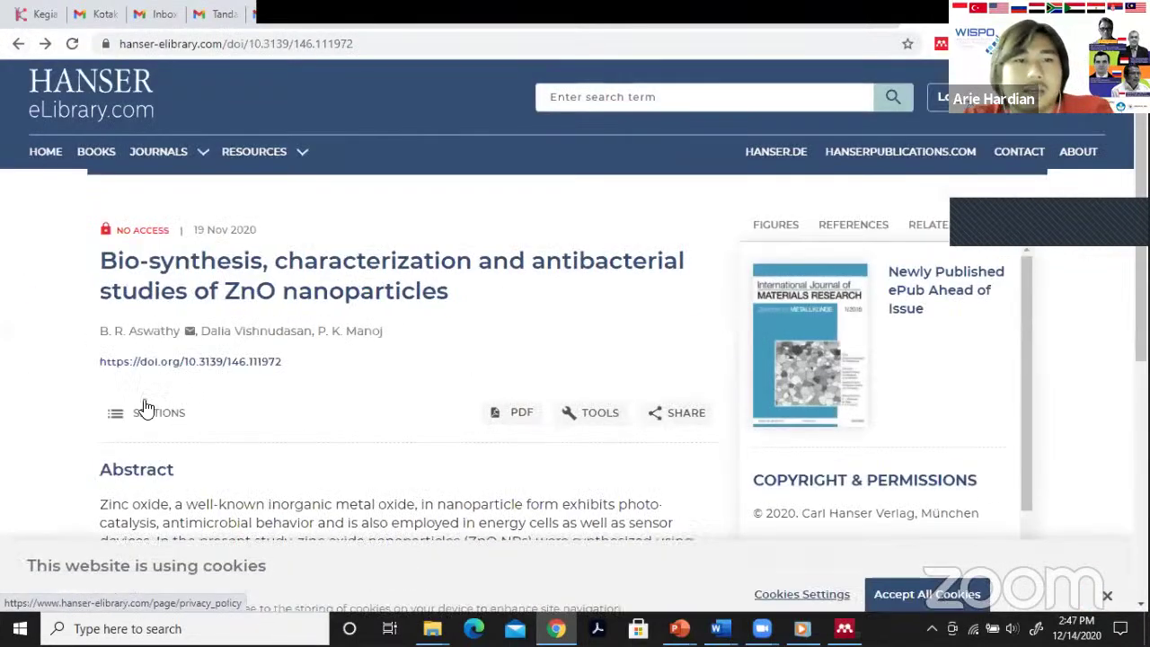
left_click_drag(98, 261, 451, 306)
key("ctrl+c")
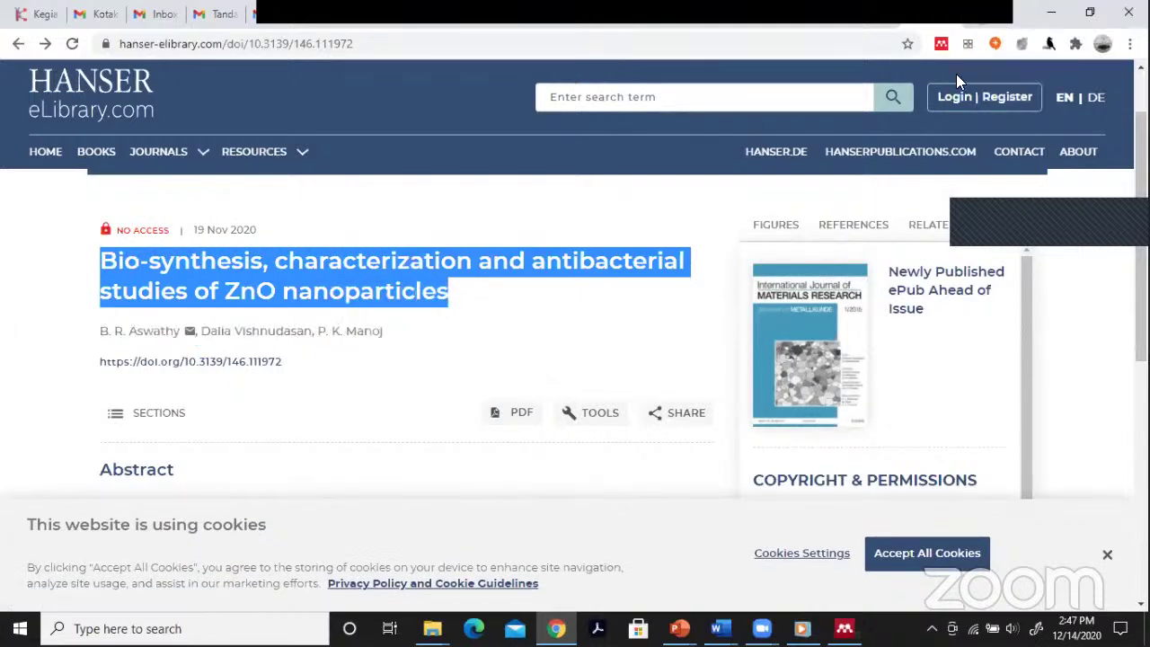
Open Google Scholar in a new tab and search for "Bio-synthesis, characterization and antibacterial studies of ZnO nanoparticles".
key("ctrl+t")
type("goog")
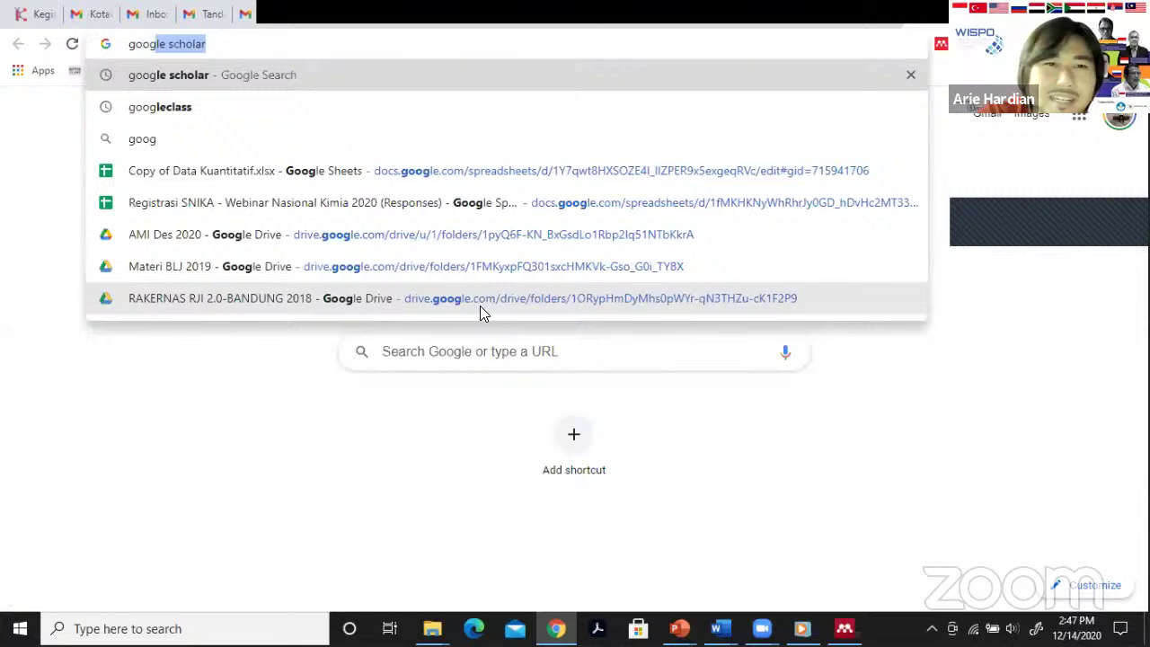
key("Return")
left_click(188, 218)
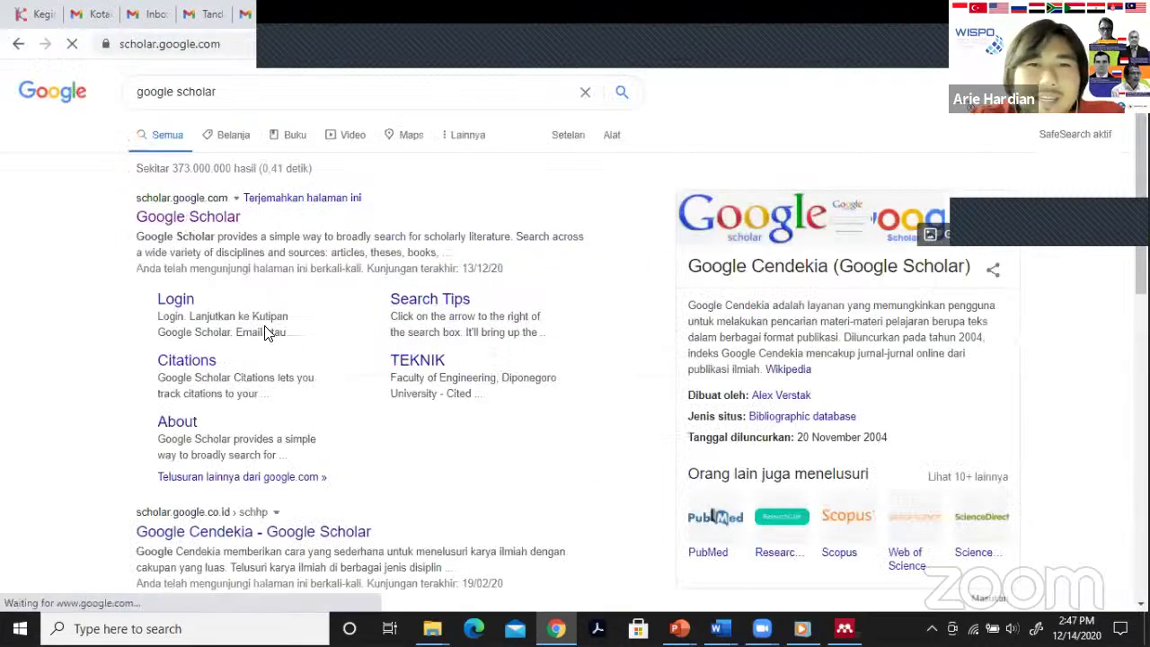
key("ctrl+v")
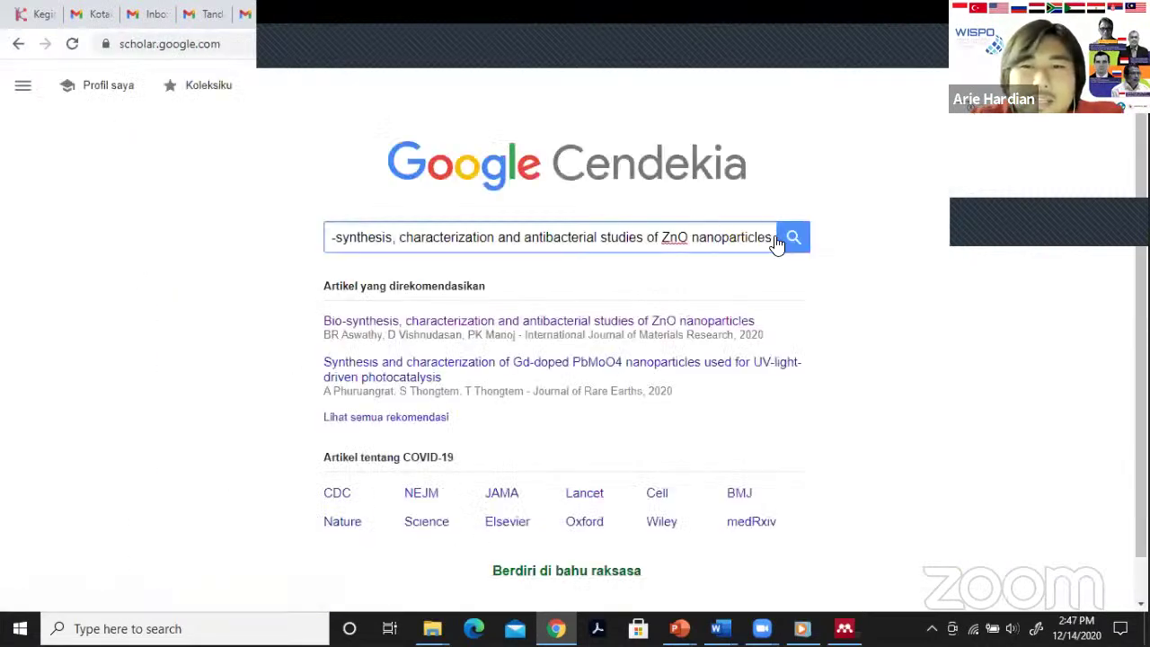
left_click(791, 239)
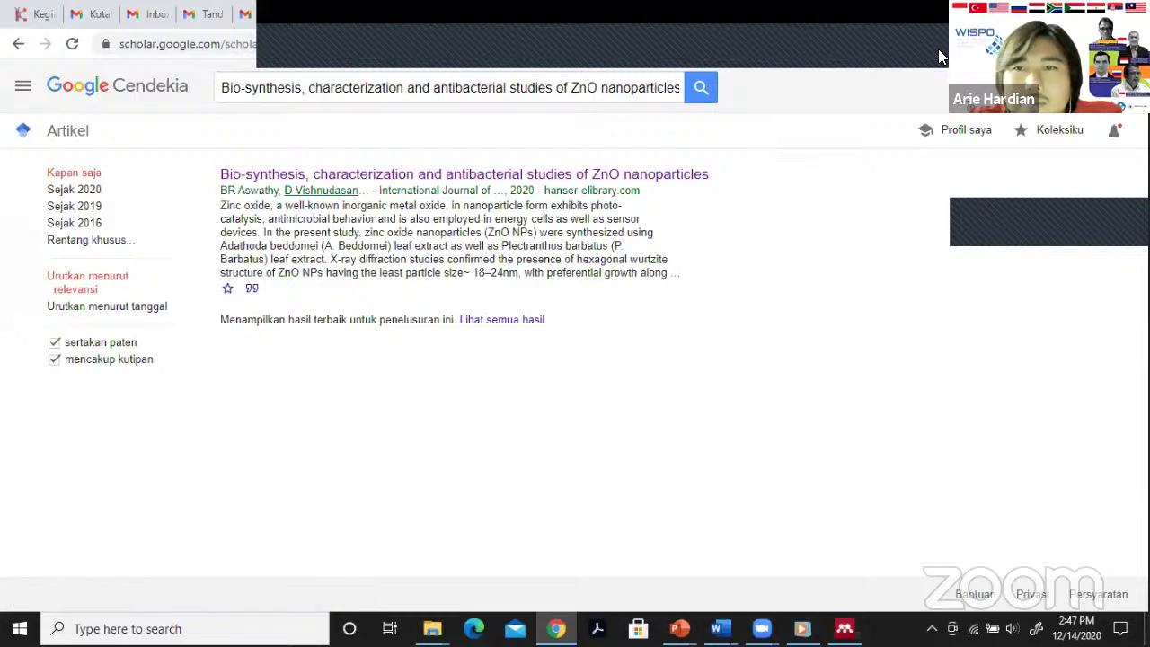
Import the ZnO nanoparticles article from the Google Scholar results with Mendeley Web Importer into Proposal PDUPT20, including the PDF if available.
left_click(939, 51)
left_click(816, 268)
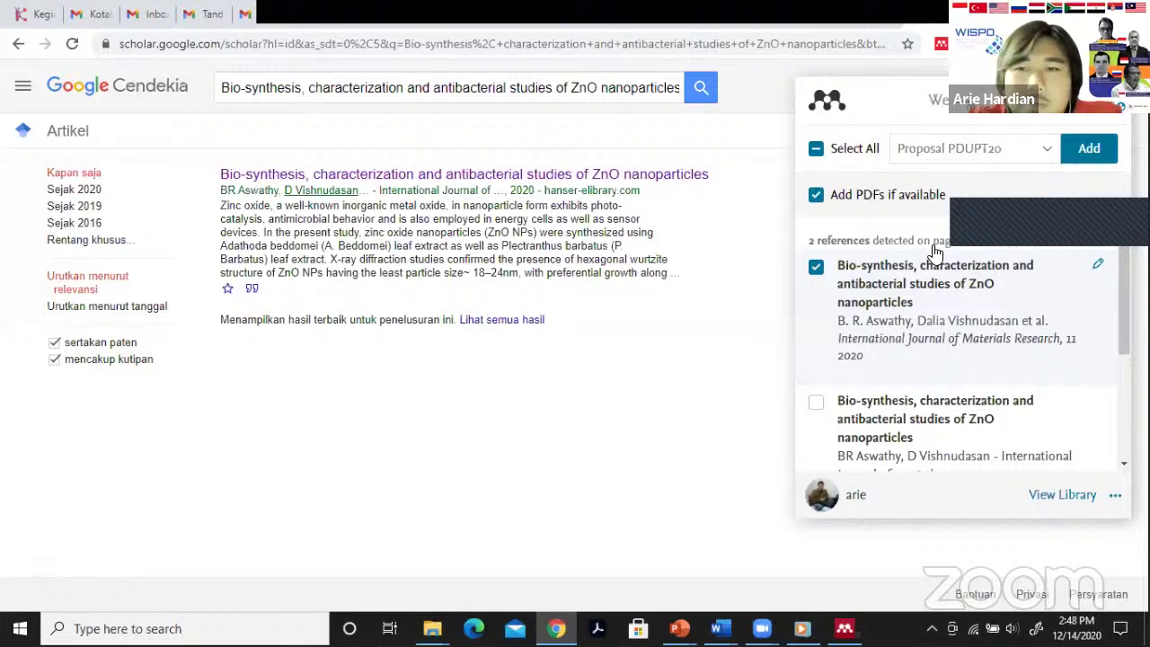
left_click(1089, 148)
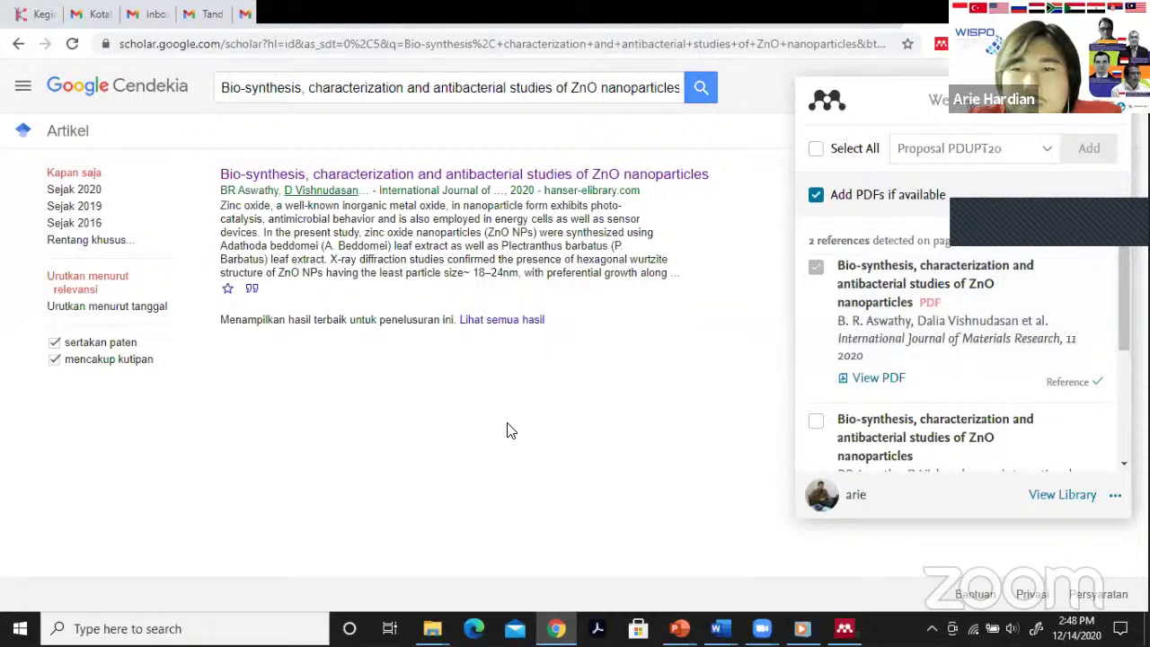
Switch to Mendeley Desktop, synchronize the library and sort it by date added with the newest documents first.
left_click(844, 626)
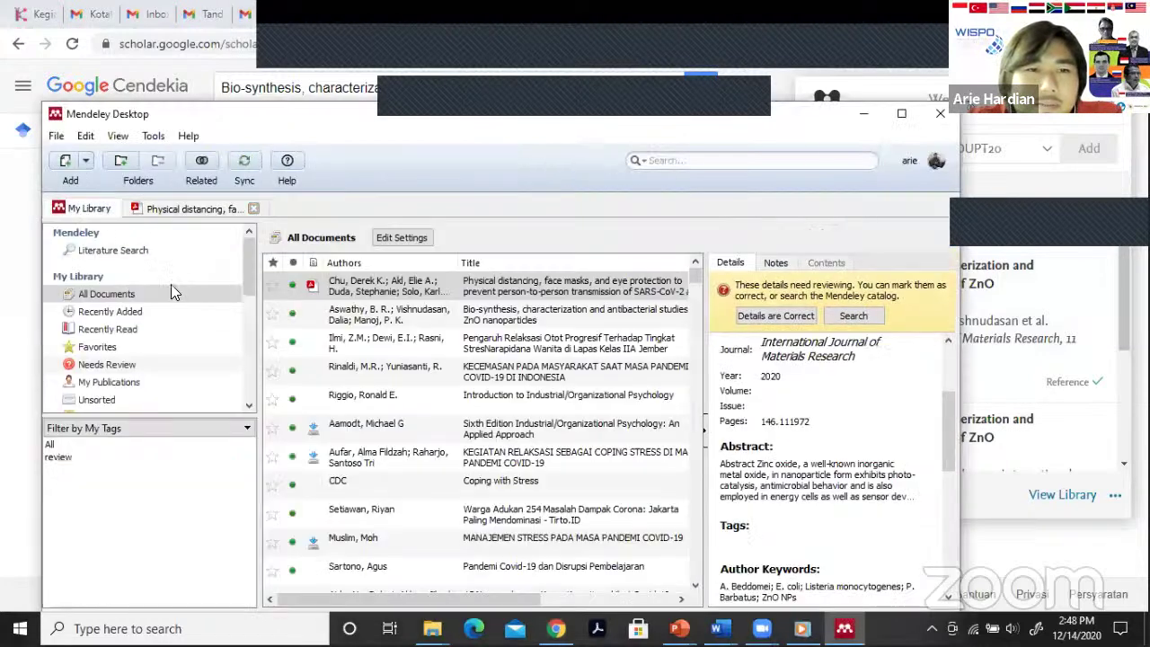
left_click(244, 160)
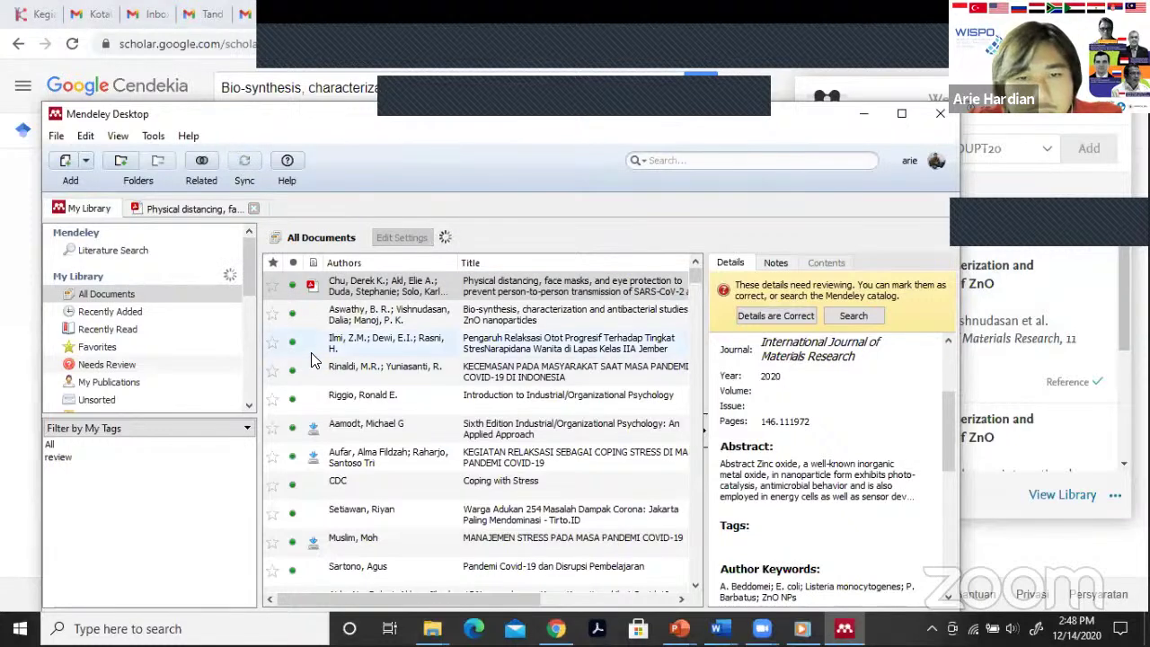
left_click_drag(426, 595, 603, 595)
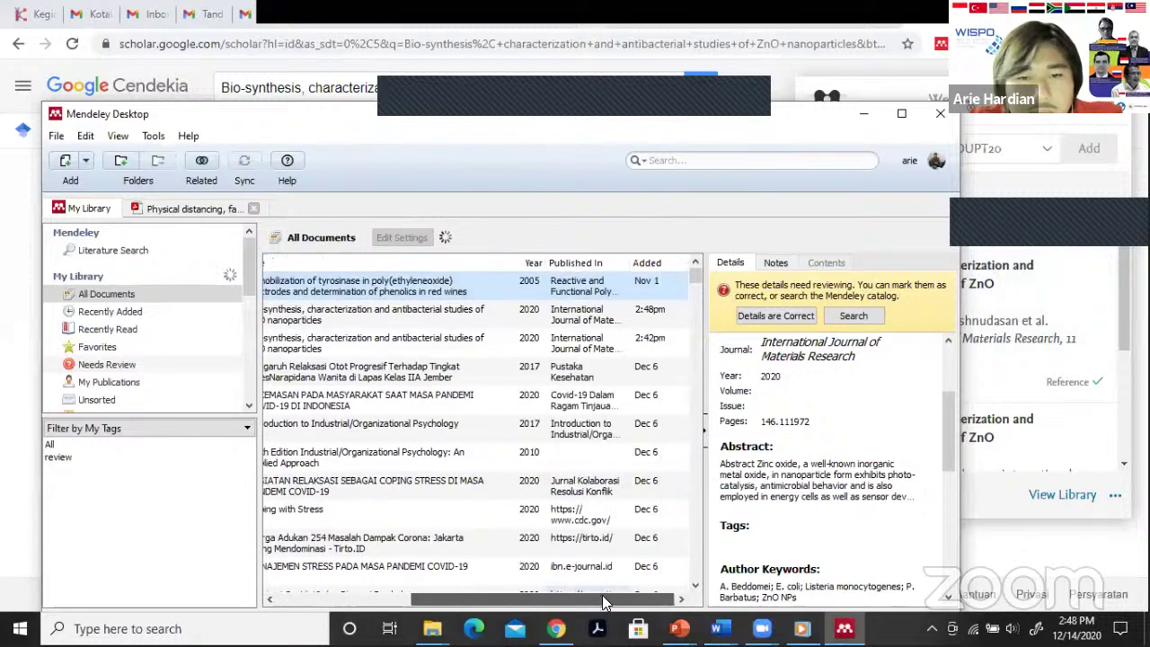
left_click(650, 263)
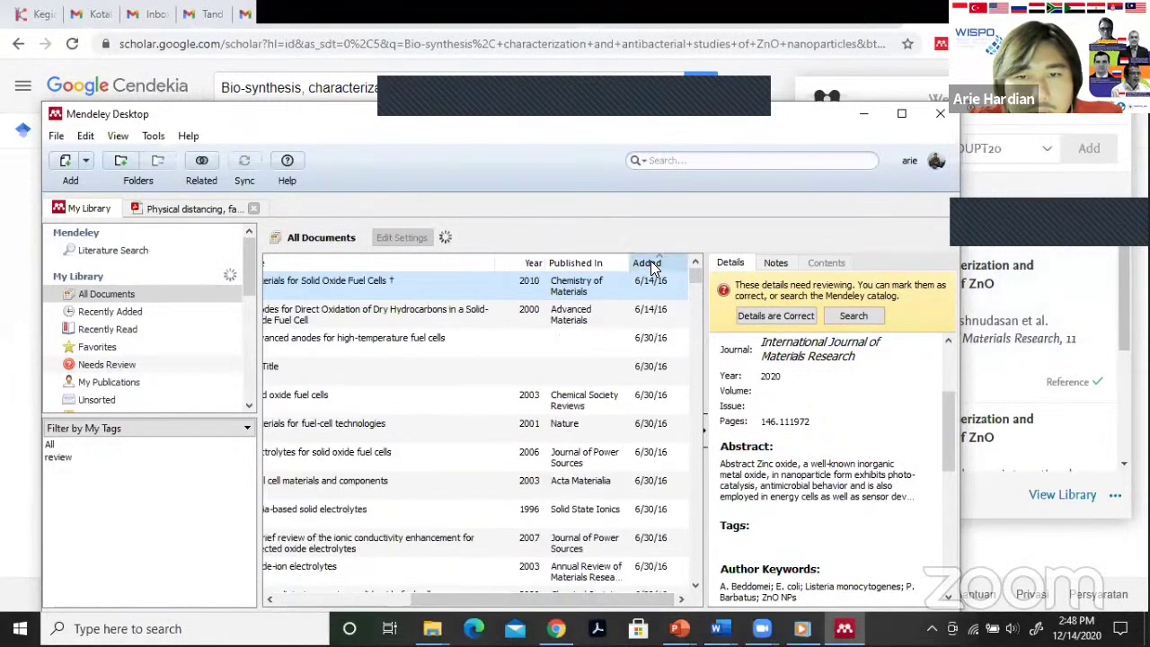
left_click(652, 264)
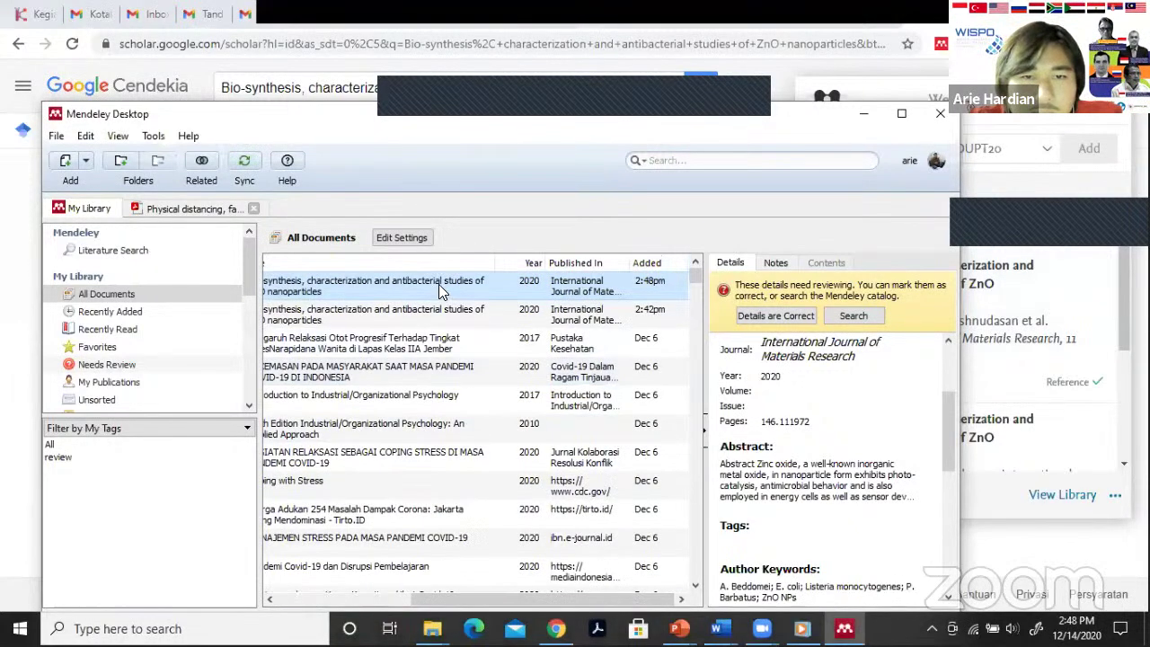
Compare the journal, year, volume, issue and pages details of the two ZnO nanoparticles entries, and minimize Mendeley Desktop.
left_click(467, 315)
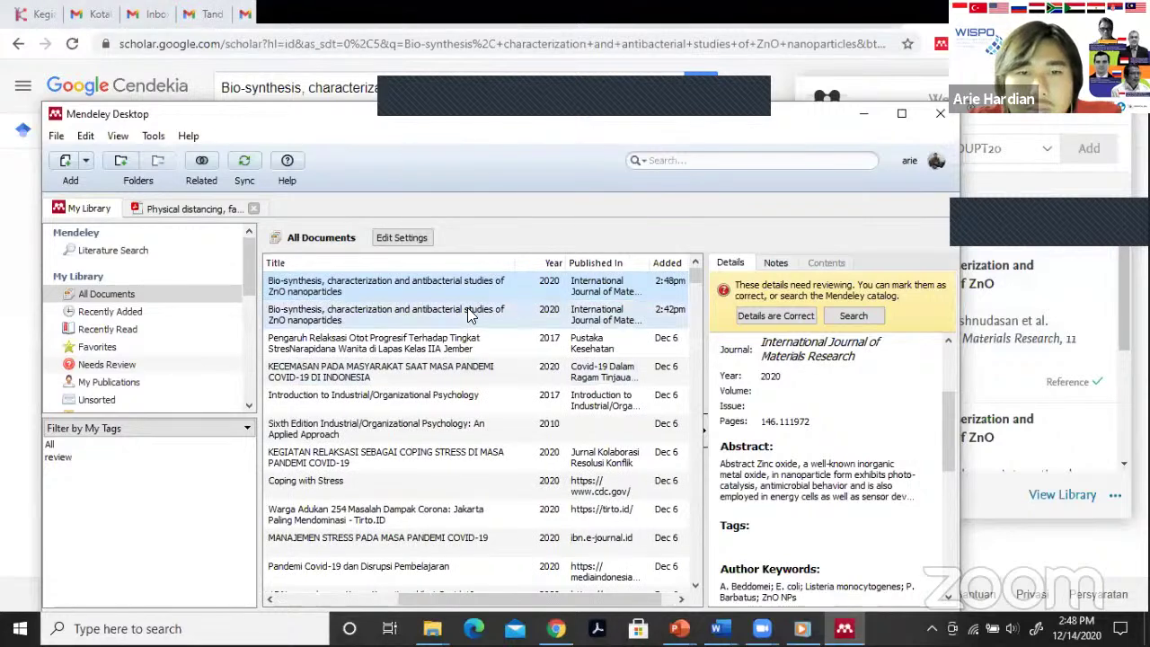
left_click(475, 283)
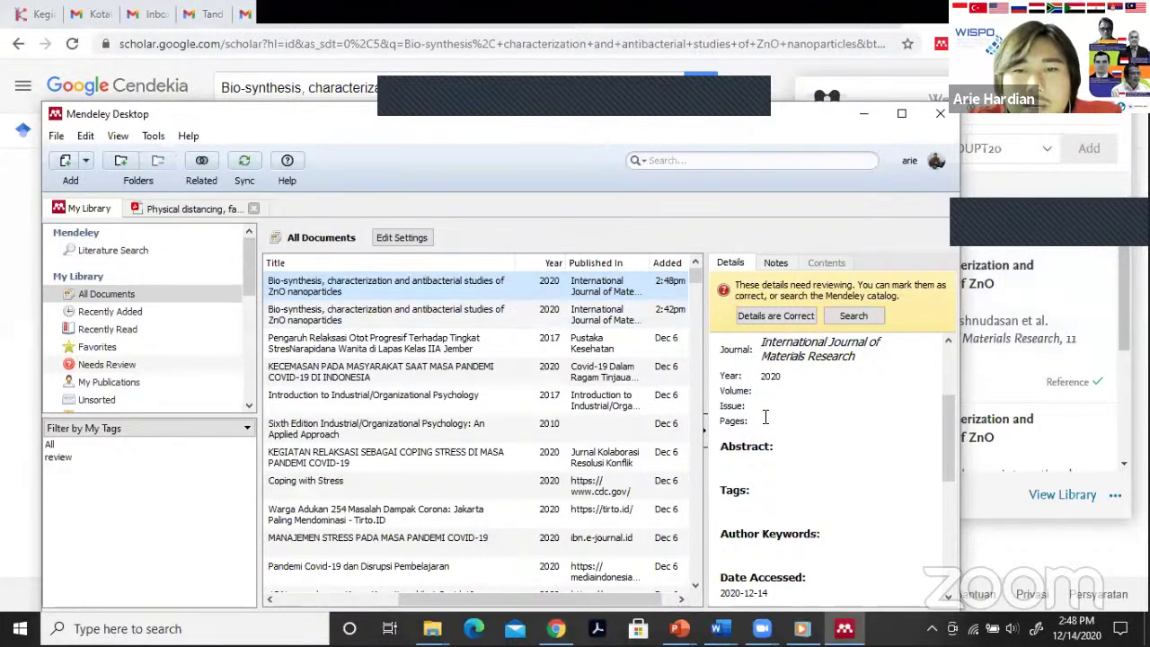
left_click(444, 311)
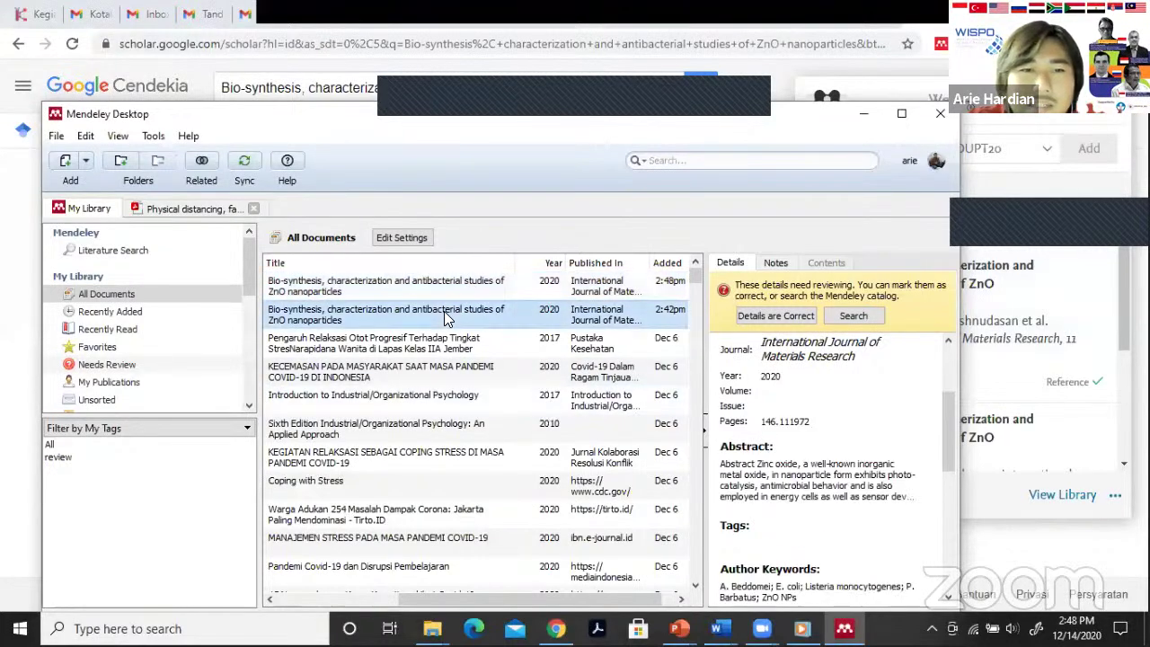
left_click(444, 293)
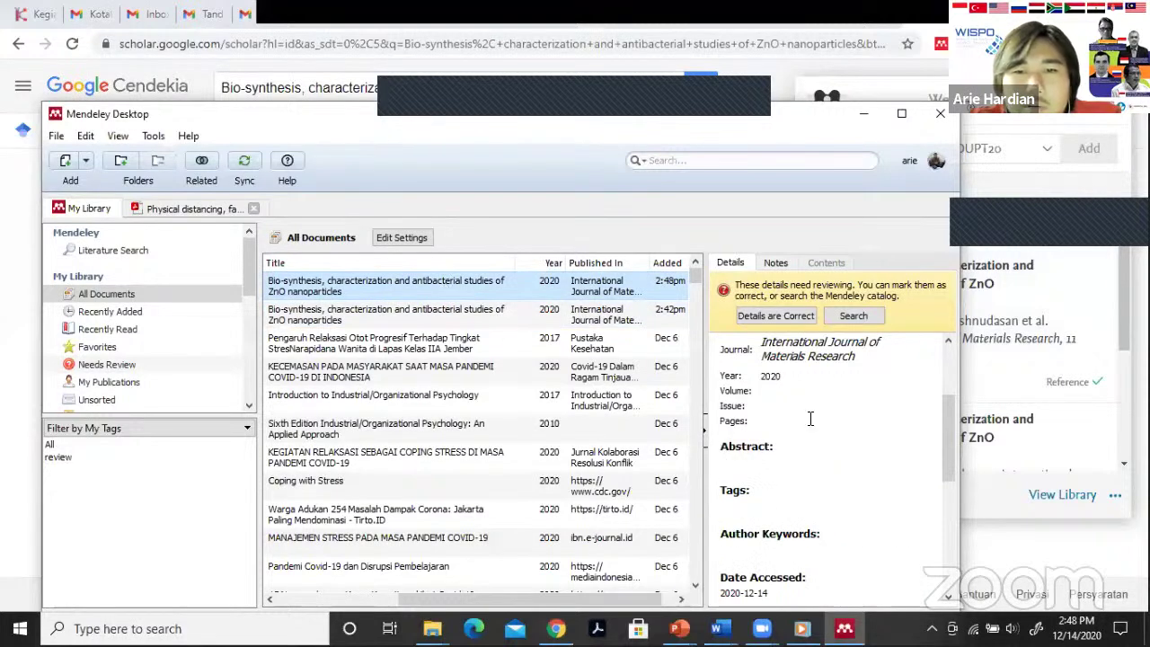
scroll(863, 514, "down", 5)
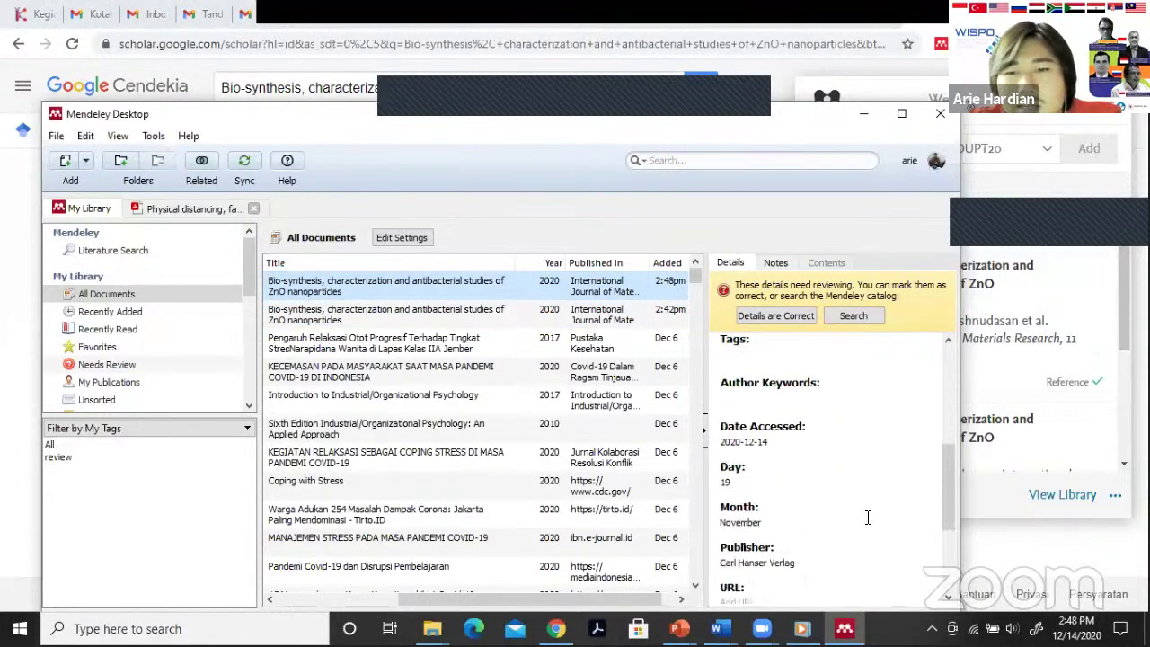
scroll(872, 519, "down", 1)
scroll(878, 519, "up", 7)
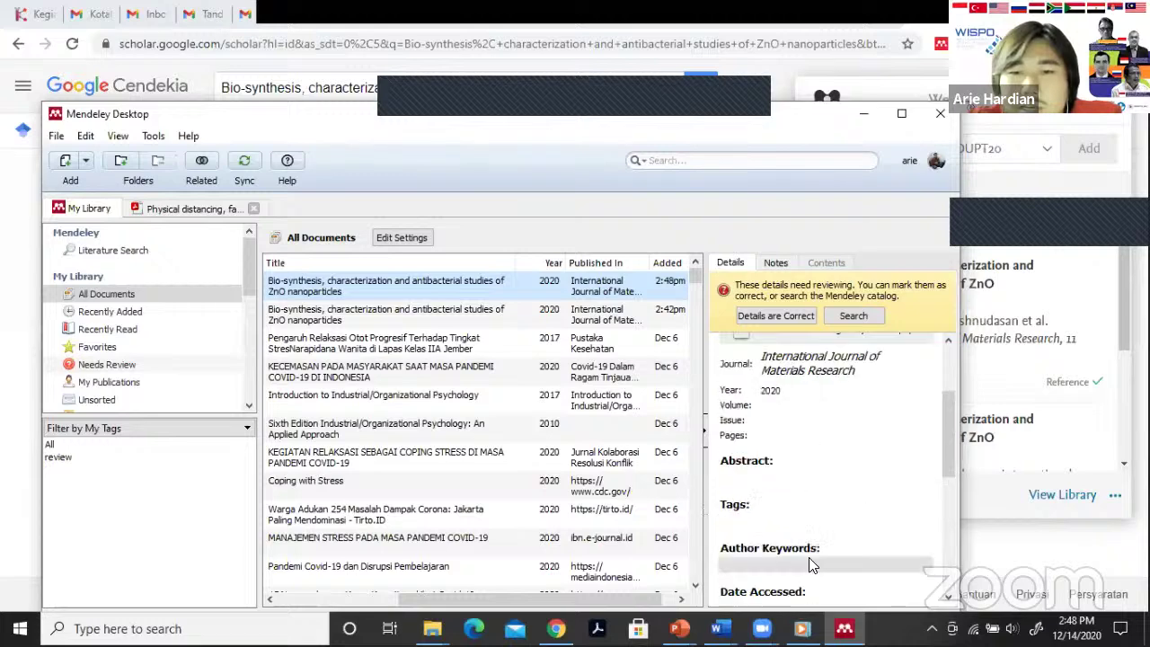
left_click(867, 118)
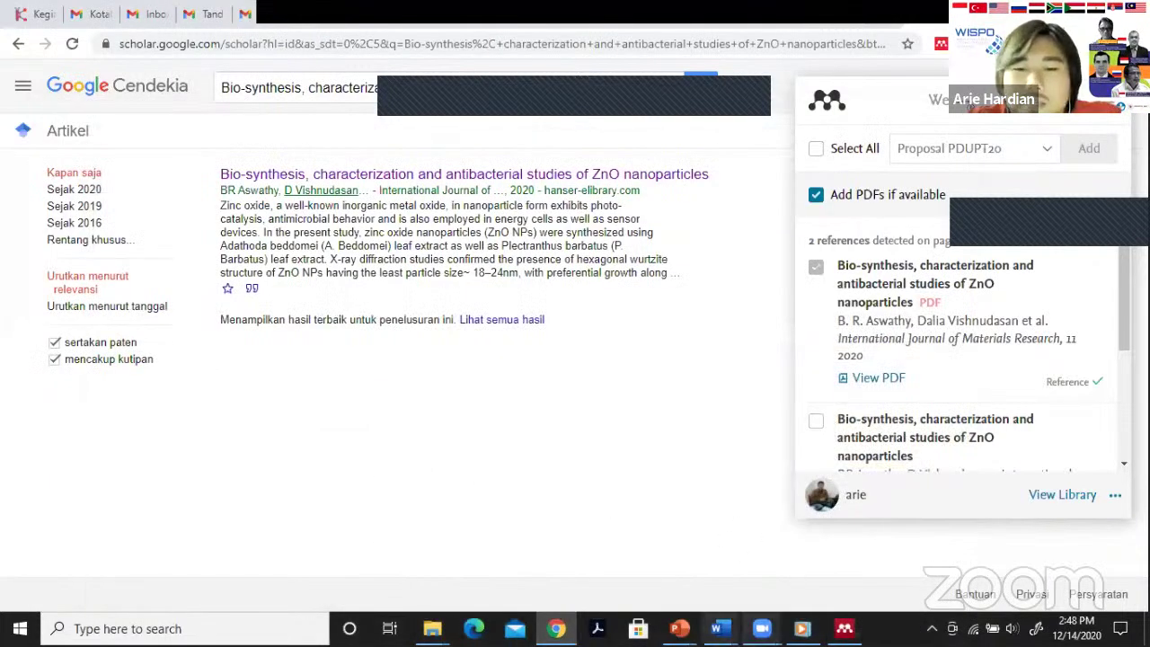
Switch to the Word document containing the Daftar Pustaka and check the page number in the ZnO nanoparticles reference.
mouse_move(717, 628)
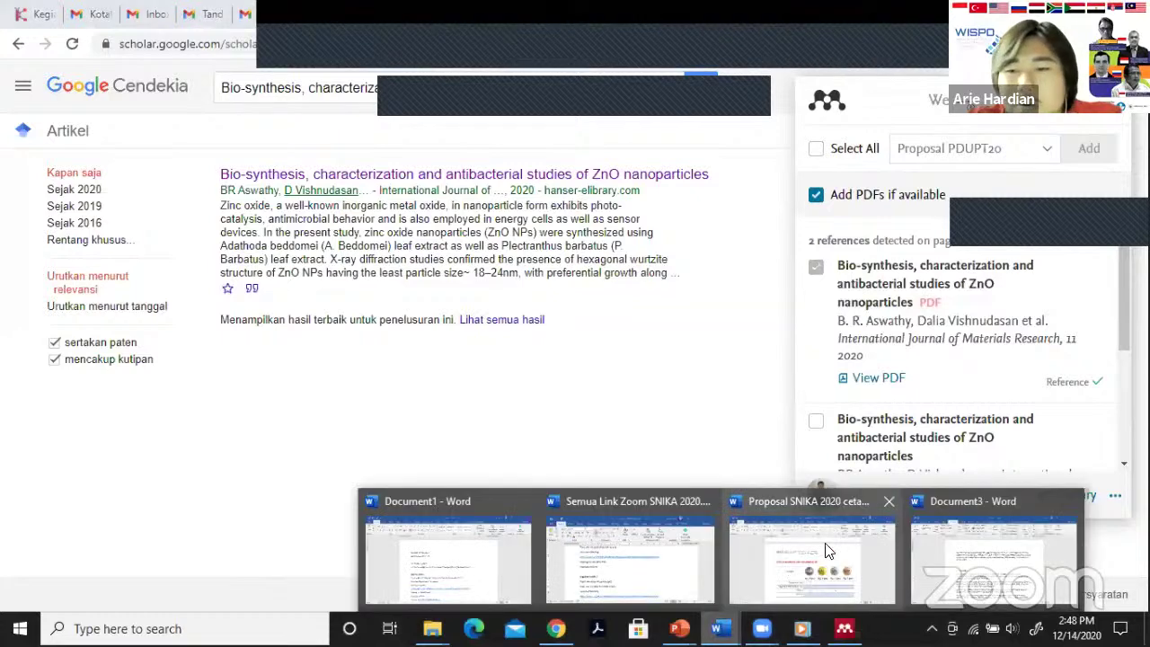
left_click(955, 554)
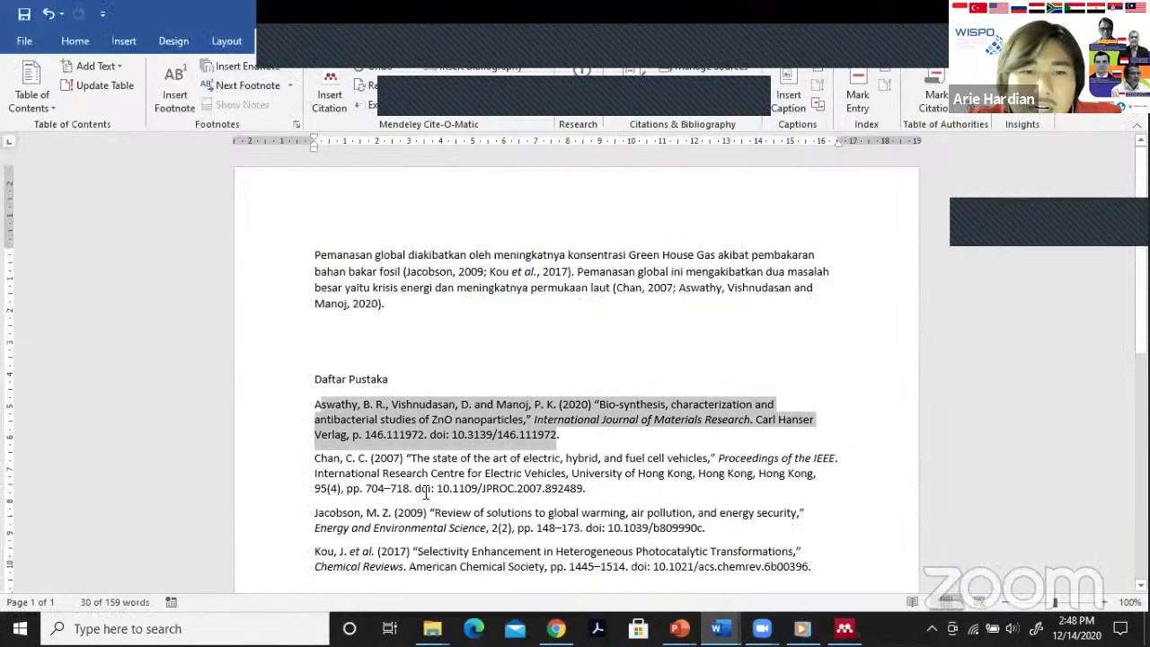
left_click(389, 466)
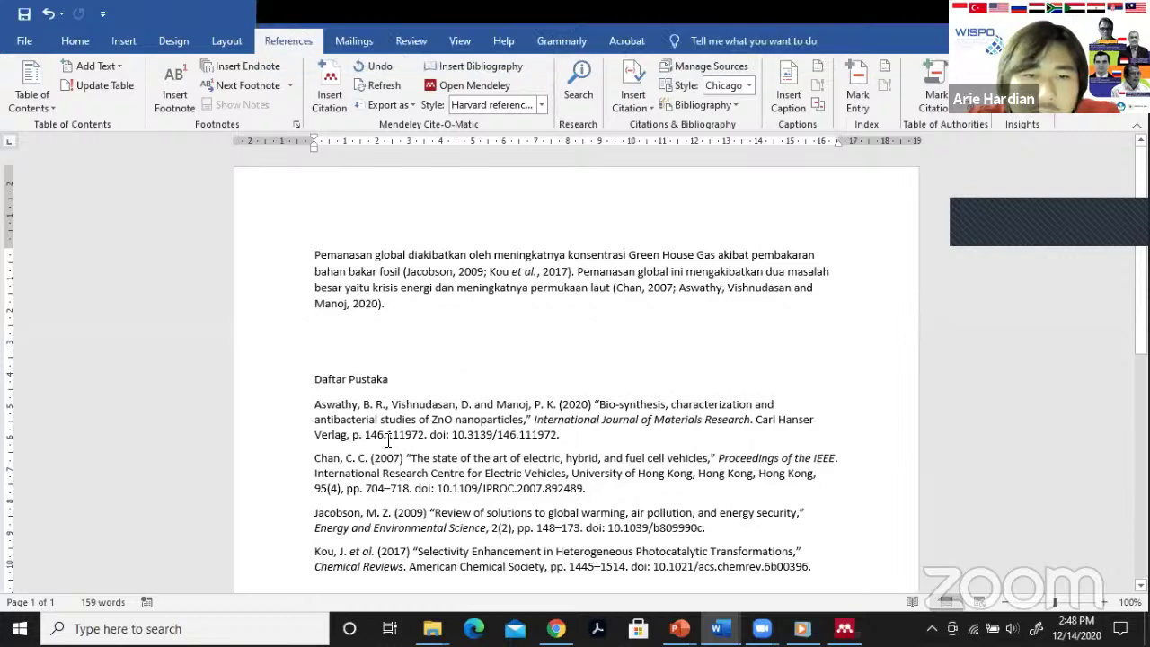
left_click_drag(351, 437, 424, 439)
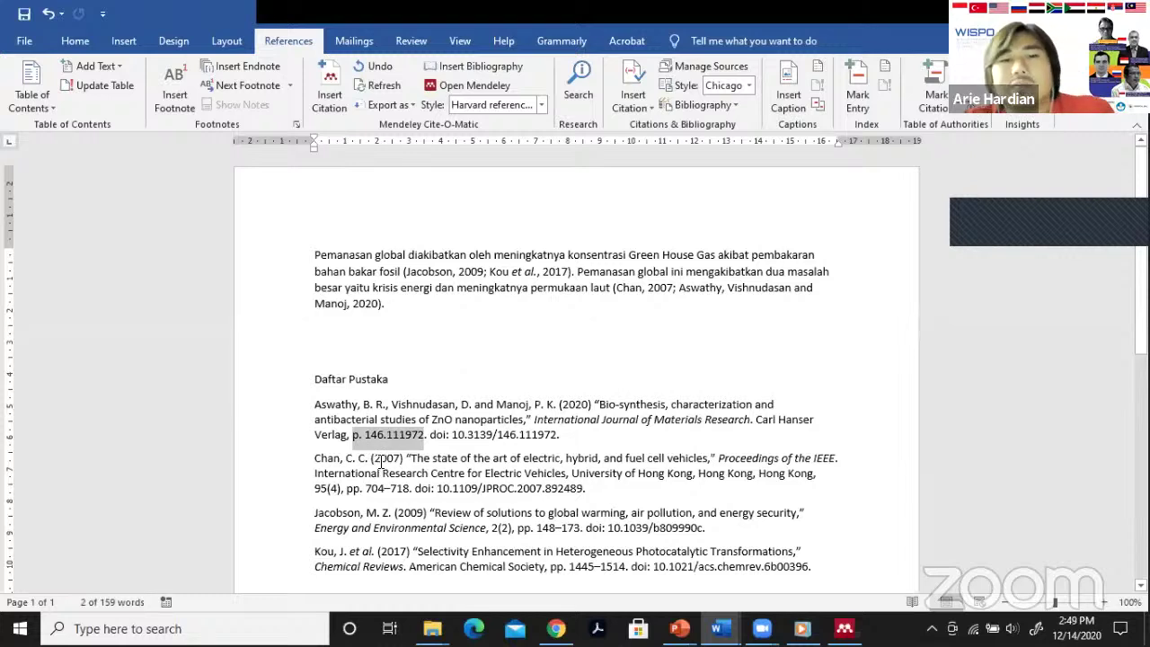
left_click(646, 430)
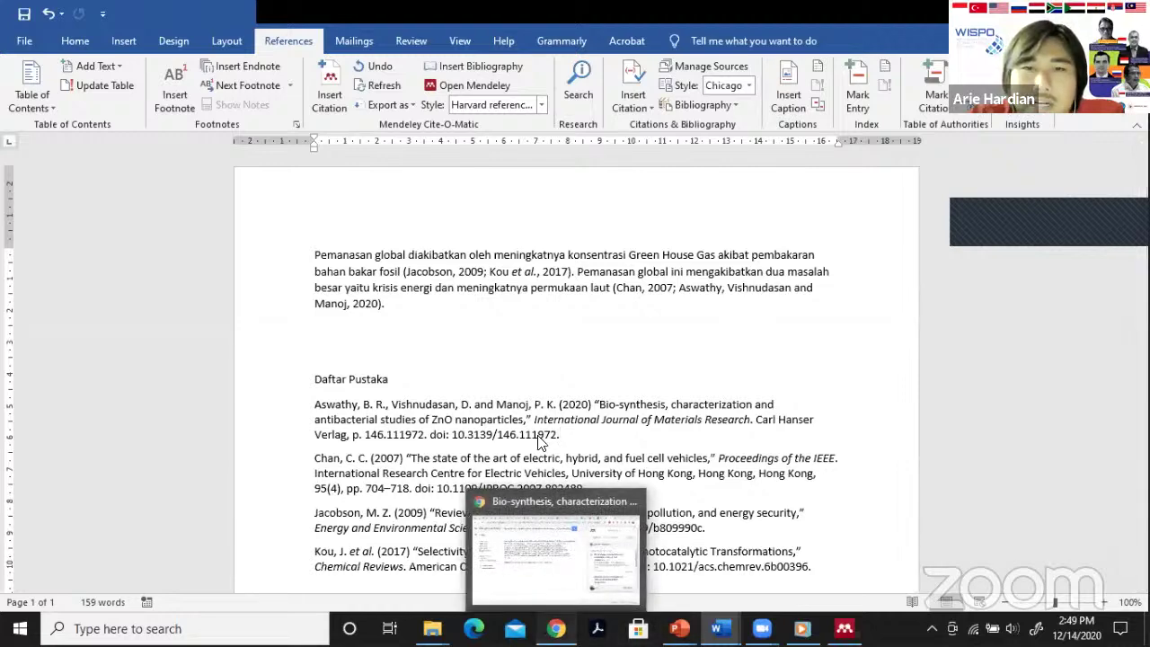
Switch to the Hanser article page in Chrome, download its citation in RIS format and save it to the Desktop as hanser_ijmrAxA.ris.
left_click(556, 628)
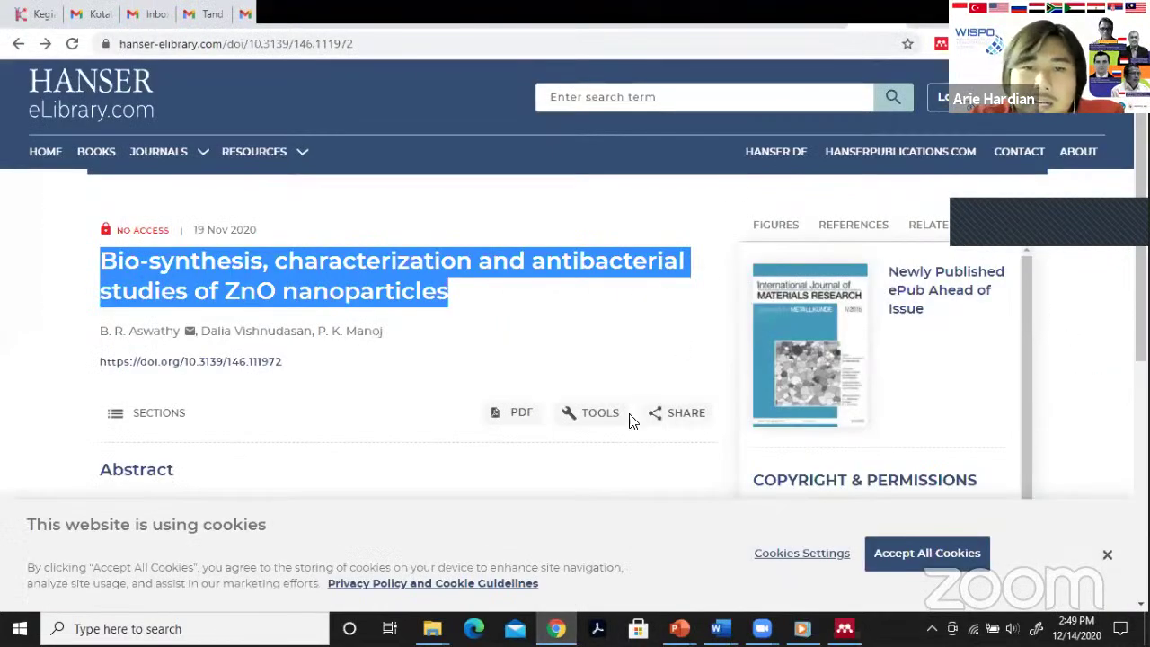
left_click(599, 415)
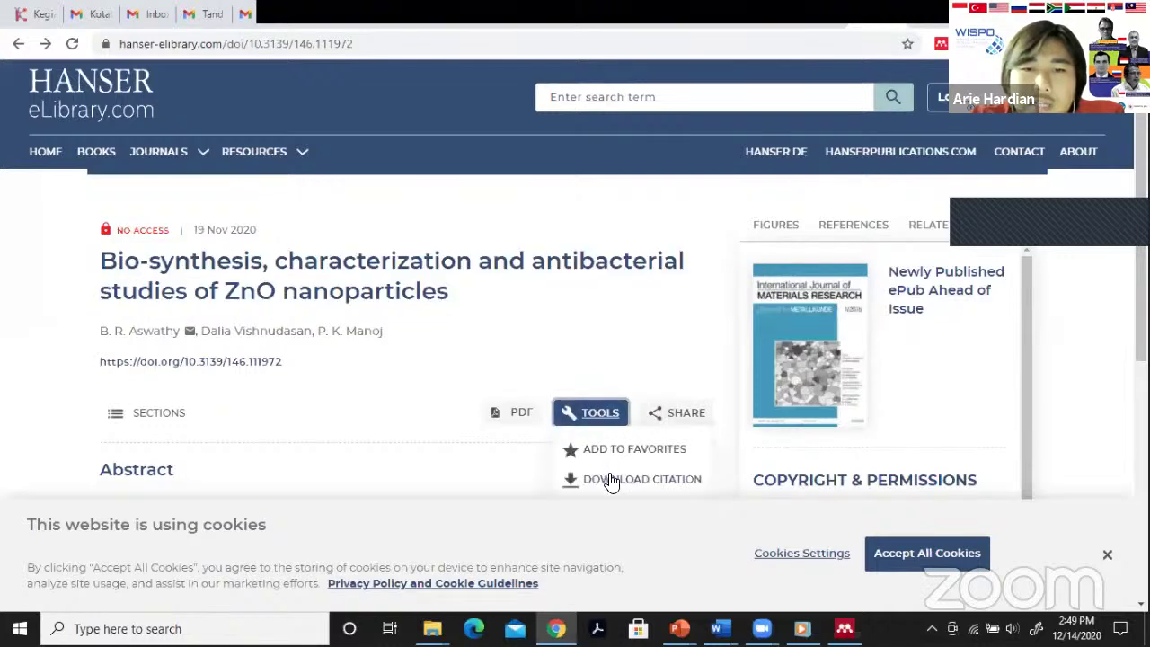
left_click(609, 480)
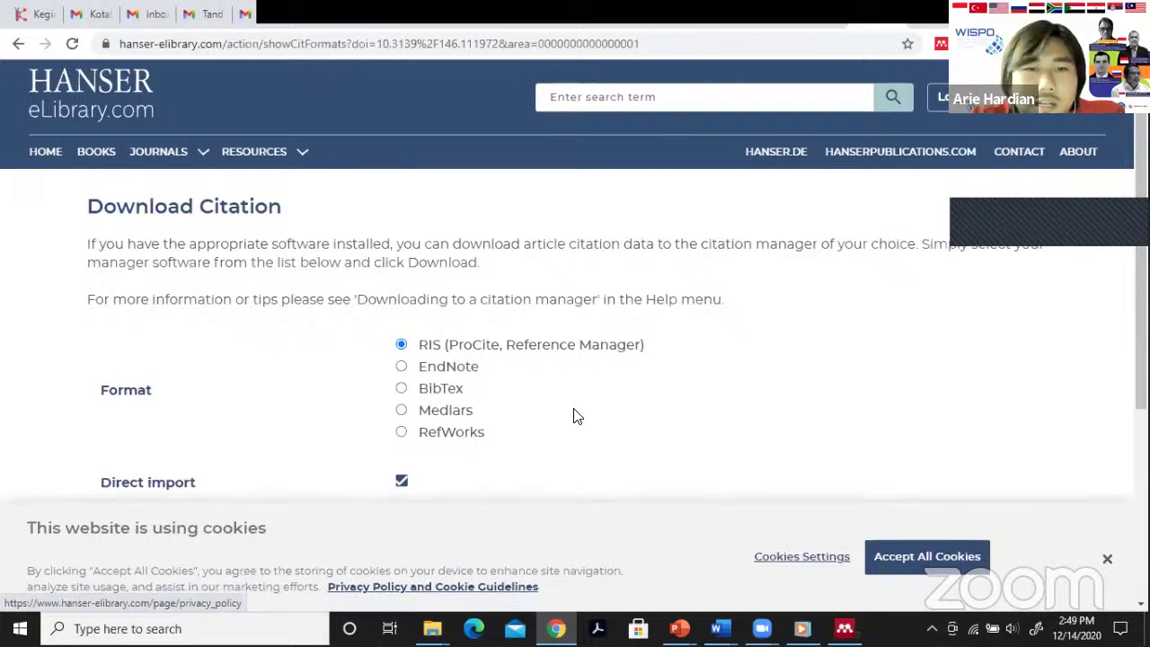
scroll(627, 404, "down", 4)
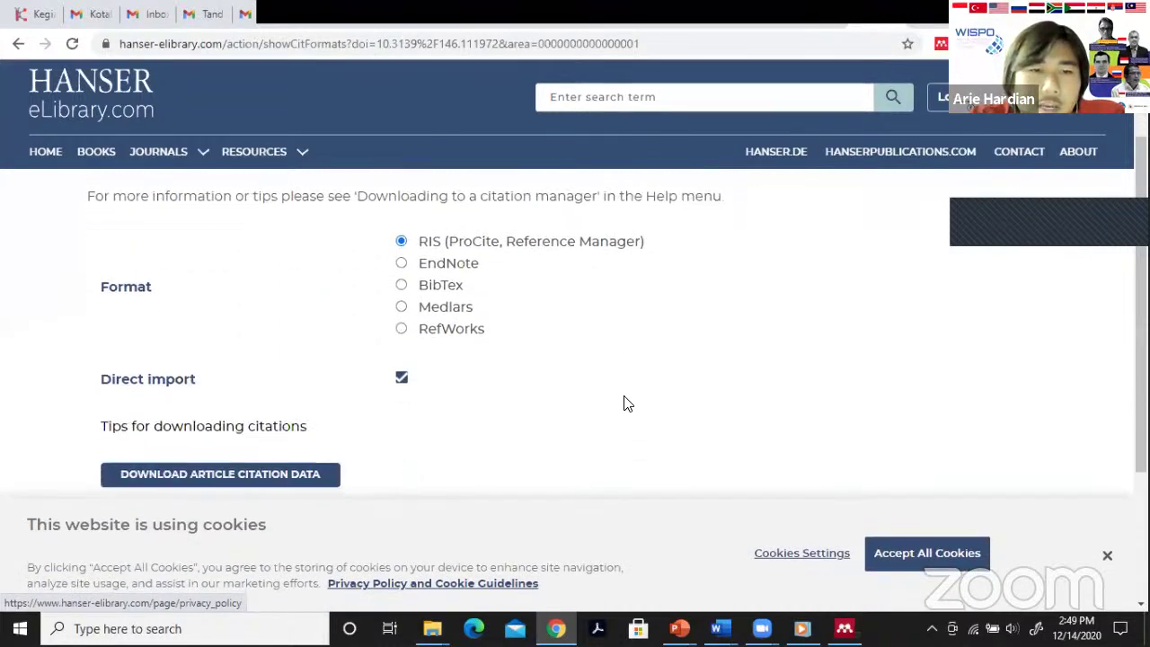
scroll(628, 403, "up", 3)
scroll(627, 400, "down", 1)
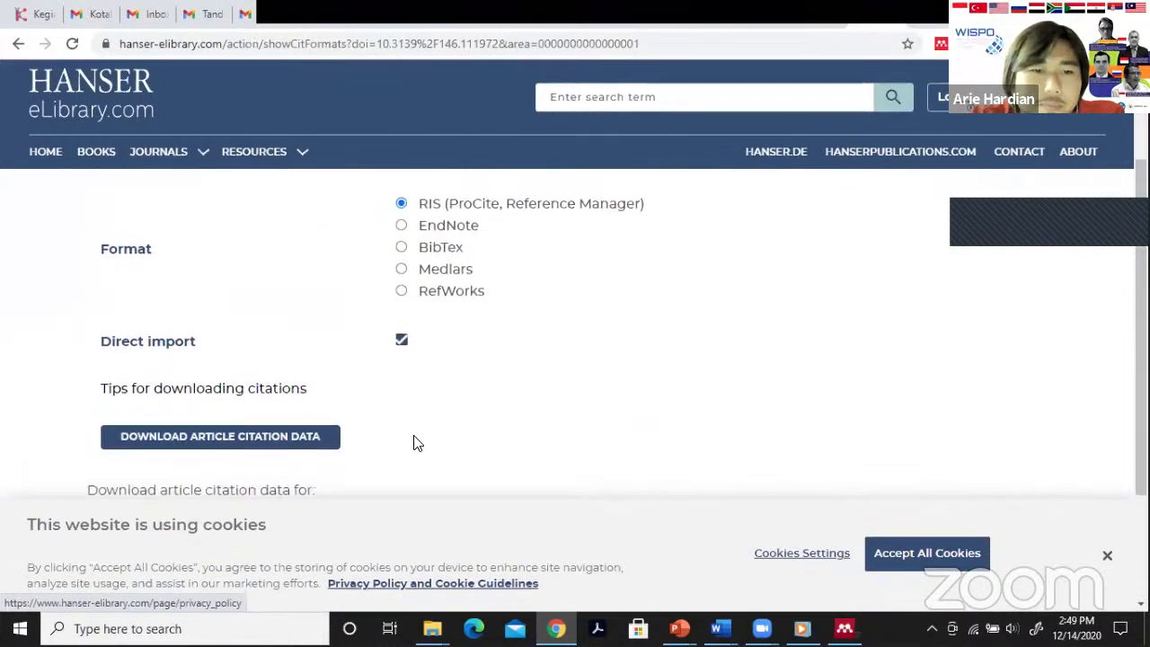
left_click(329, 444)
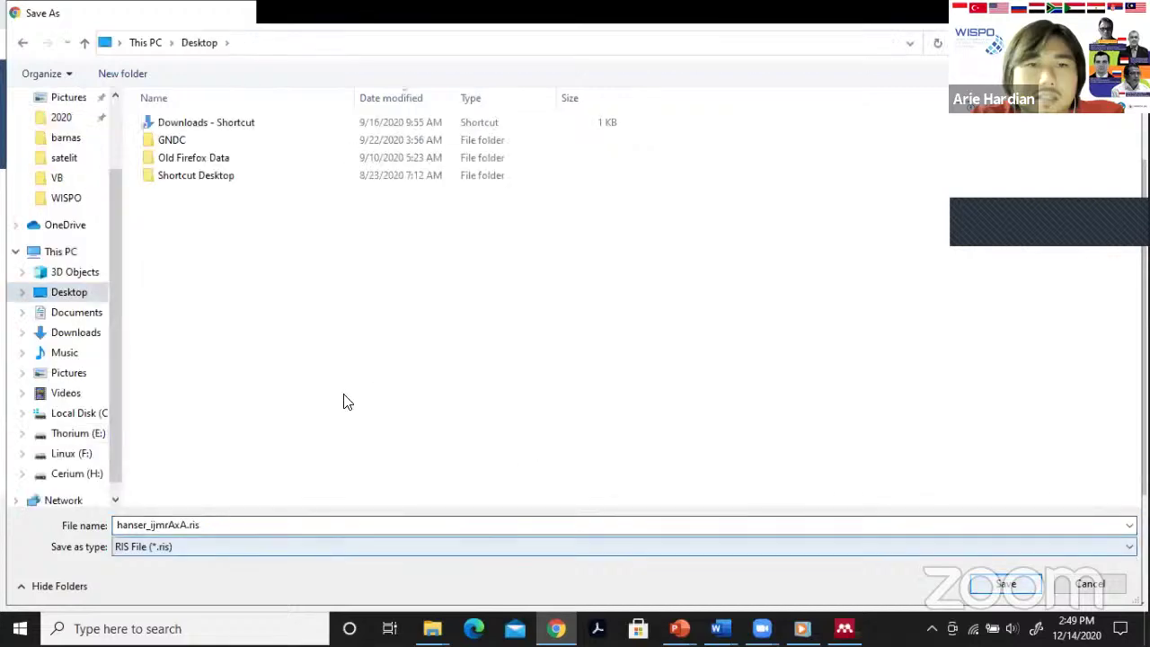
key("Return")
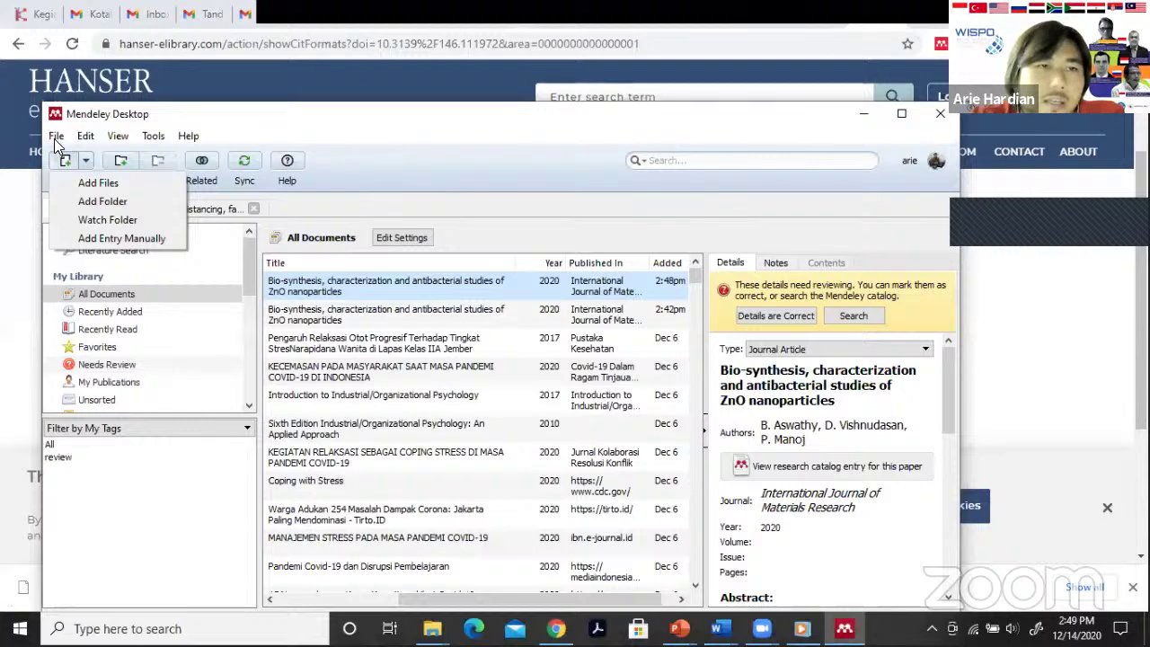
left_click(55, 136)
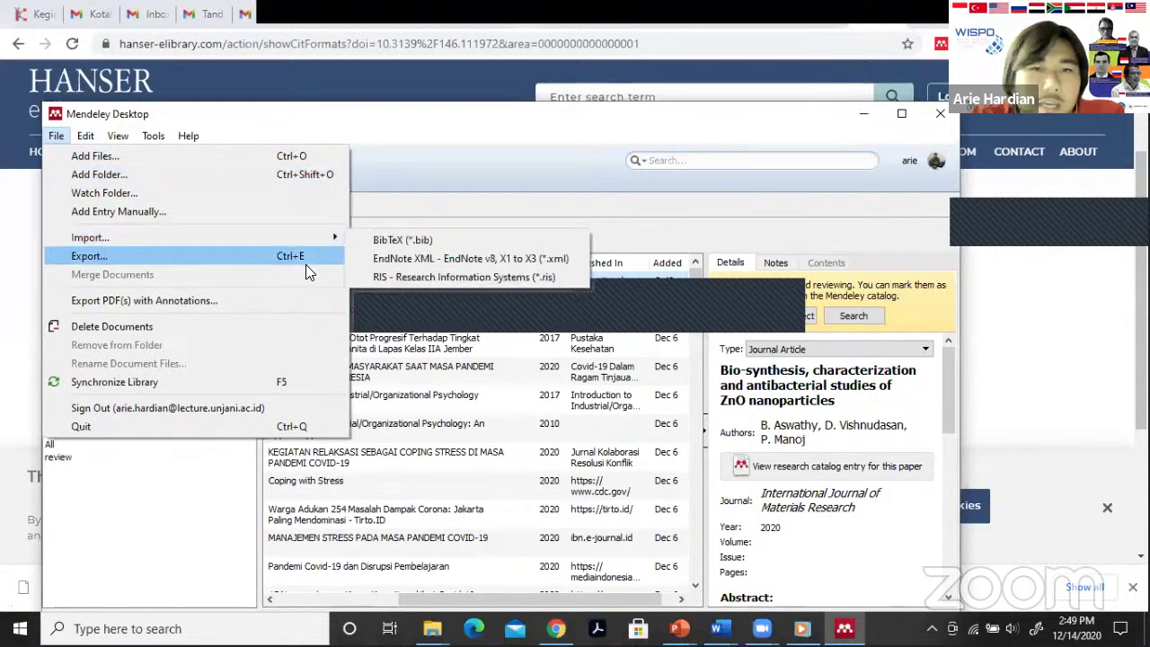
mouse_move(328, 239)
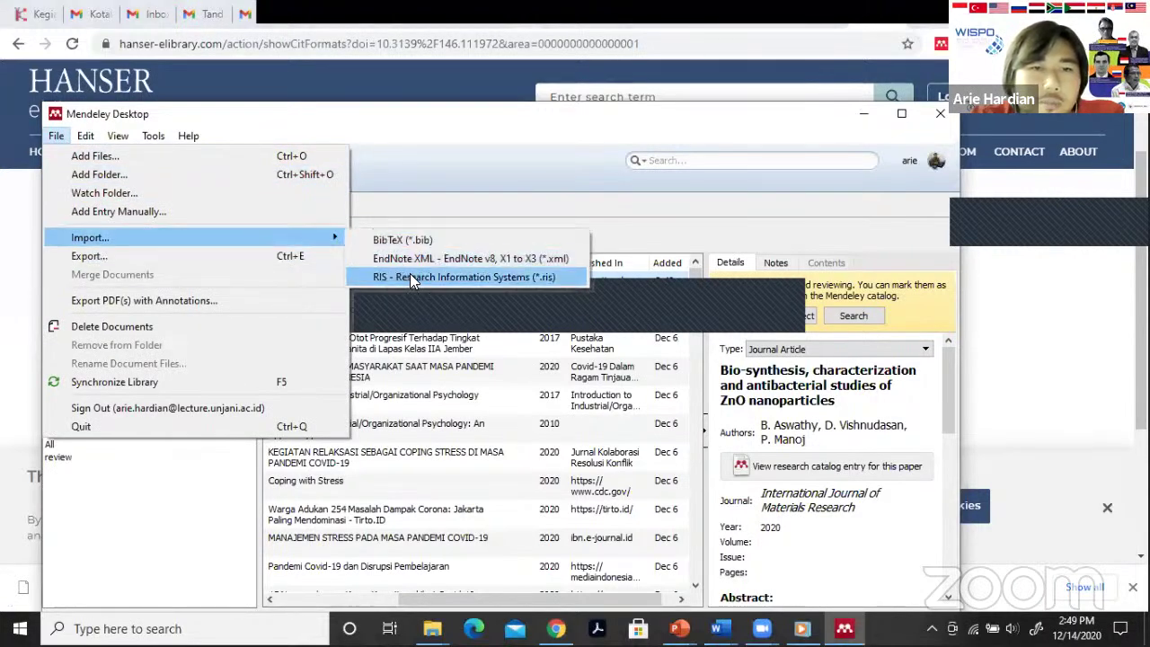
left_click(410, 273)
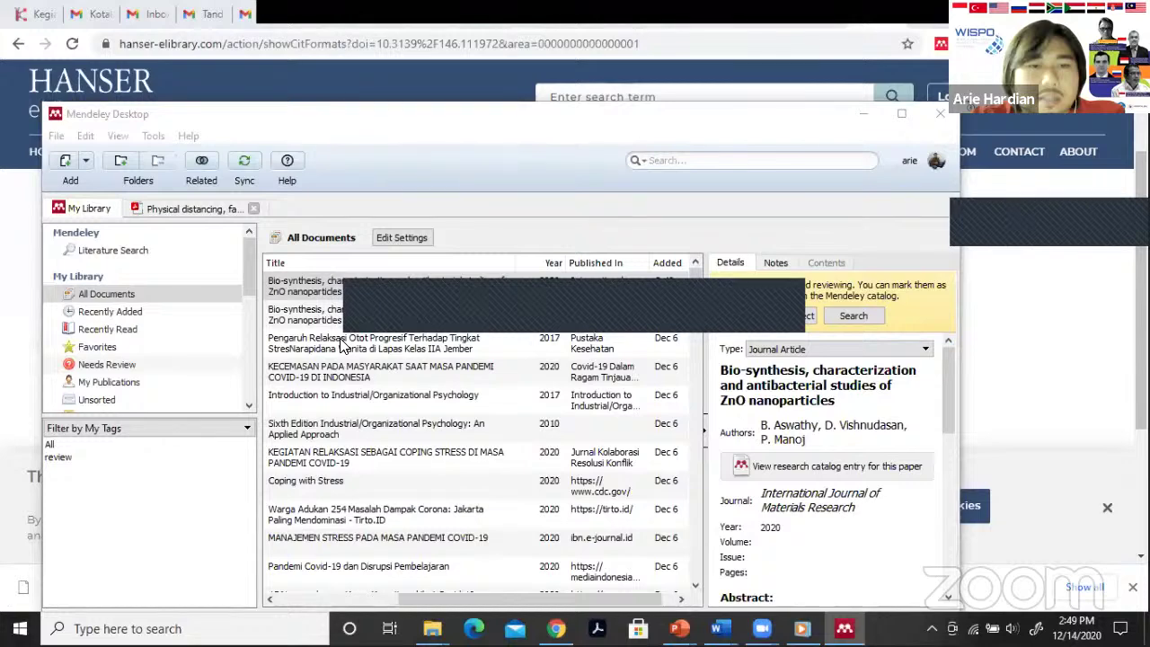
key("ctrl+o")
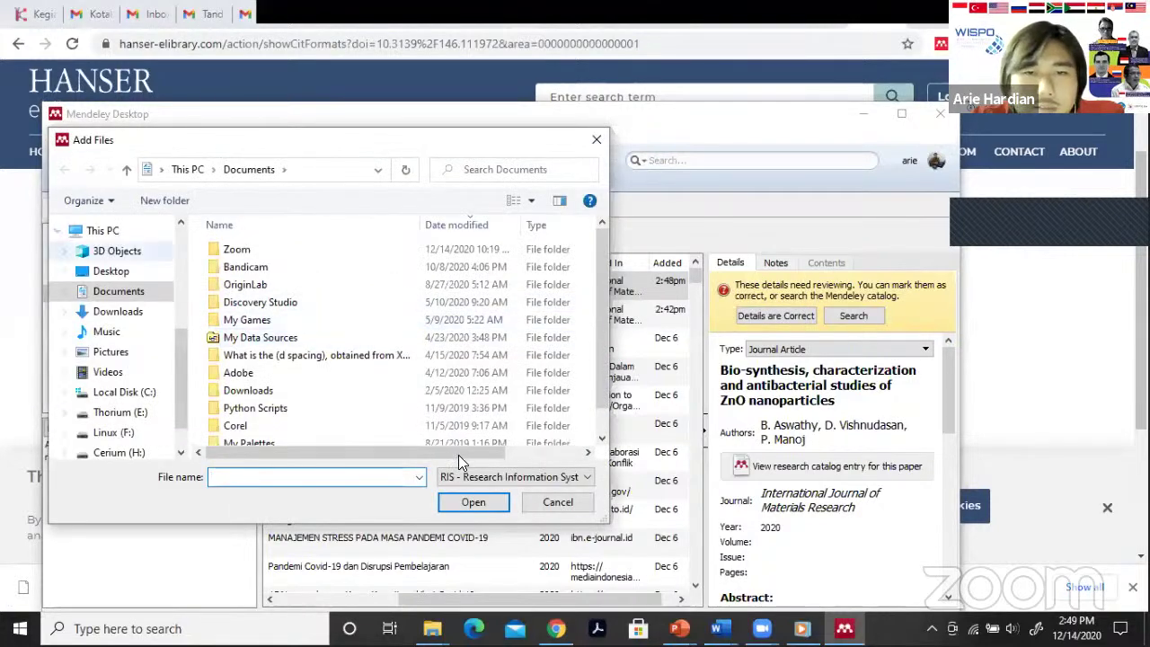
key("Escape")
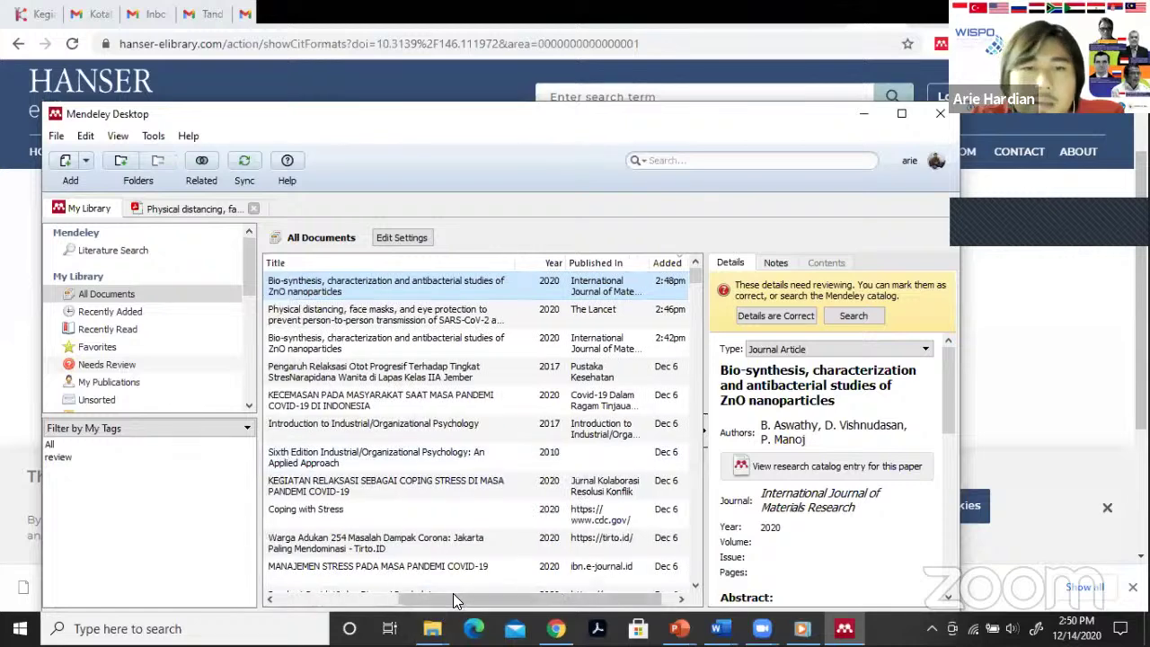
Import the RIS citation file hanser_ijmrAxA.ris from the Desktop into the Mendeley library.
scroll(486, 586, "left", 3)
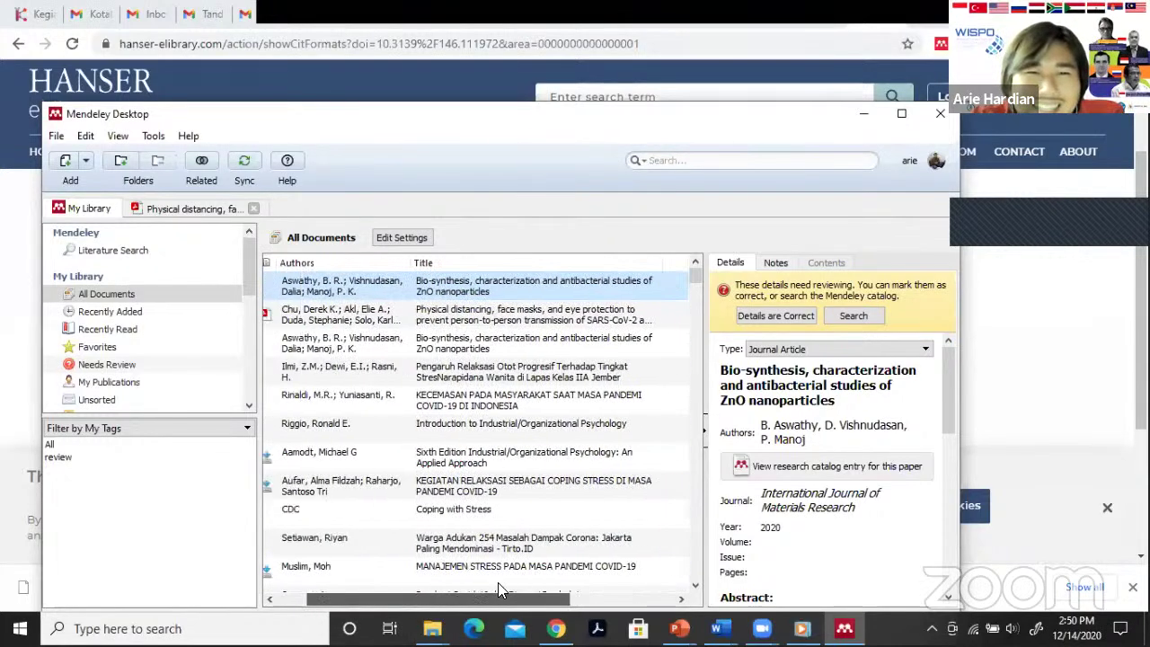
scroll(432, 282, "right", 3)
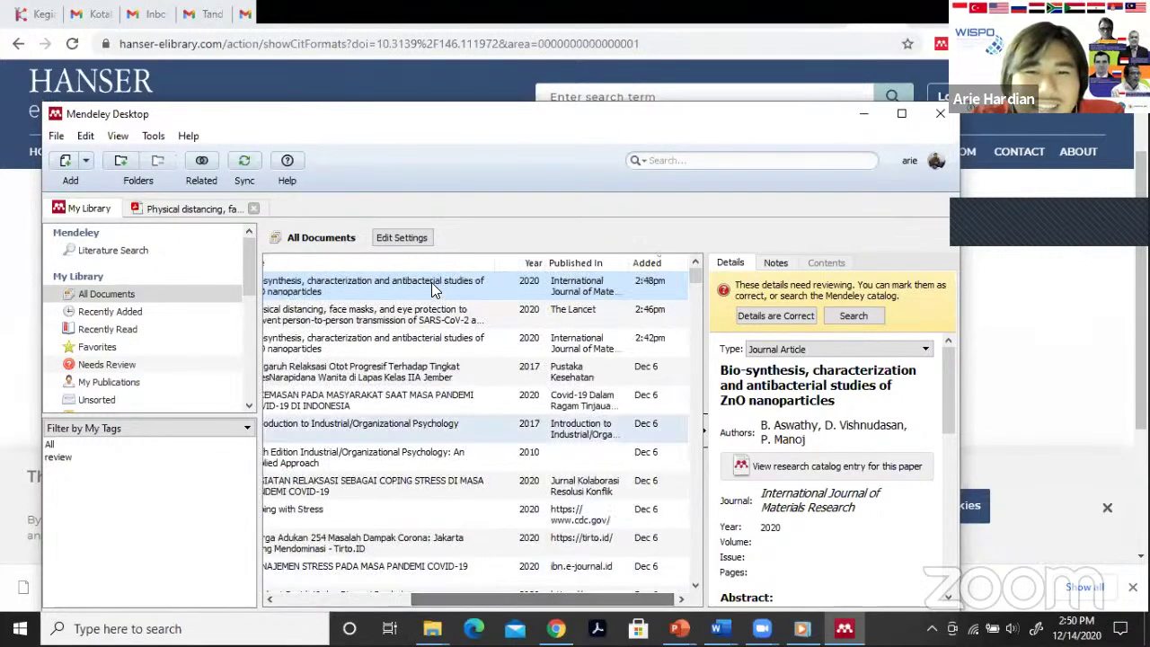
scroll(423, 350, "left", 1)
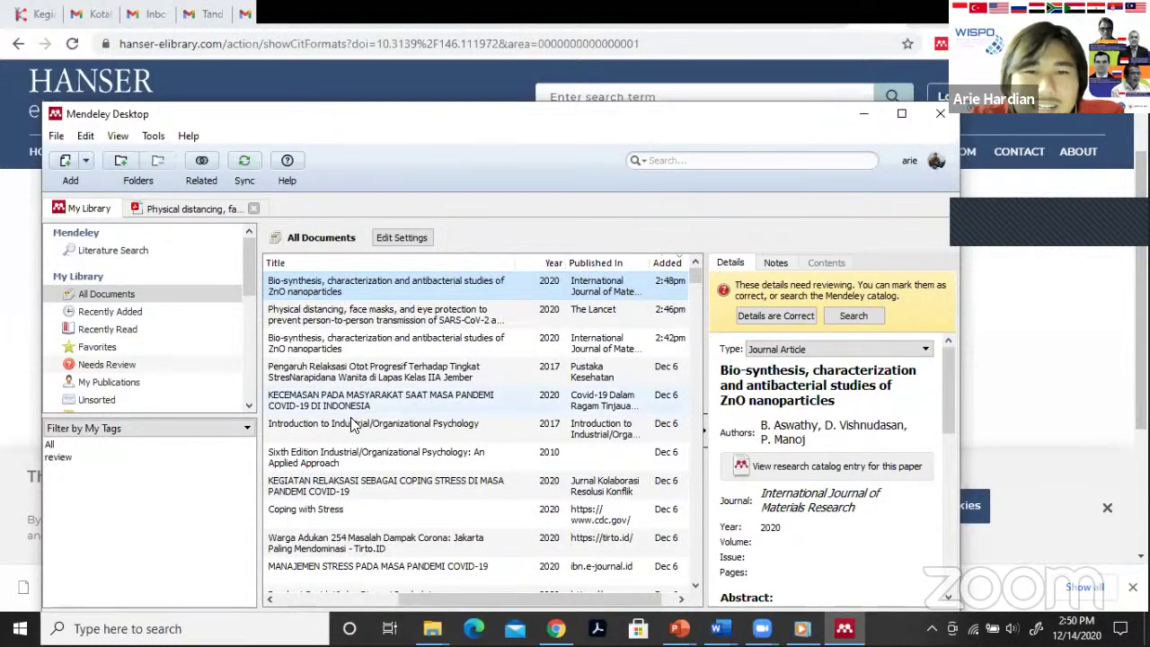
left_click(56, 136)
mouse_move(89, 238)
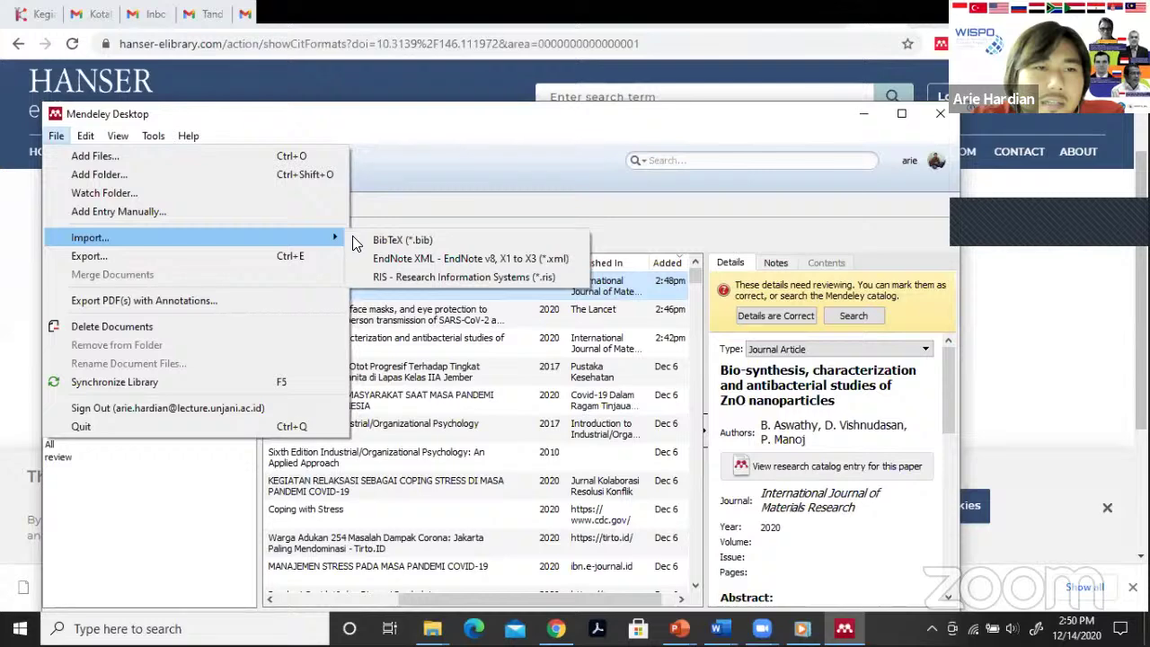
left_click(406, 278)
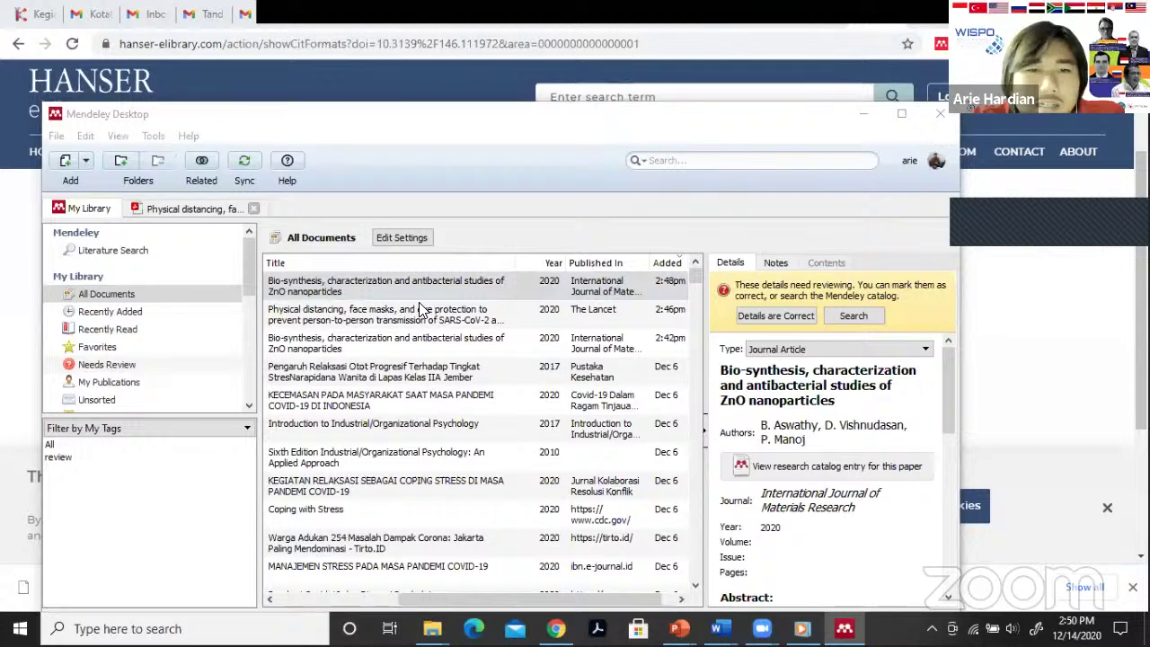
key("ctrl+o")
left_click(264, 249)
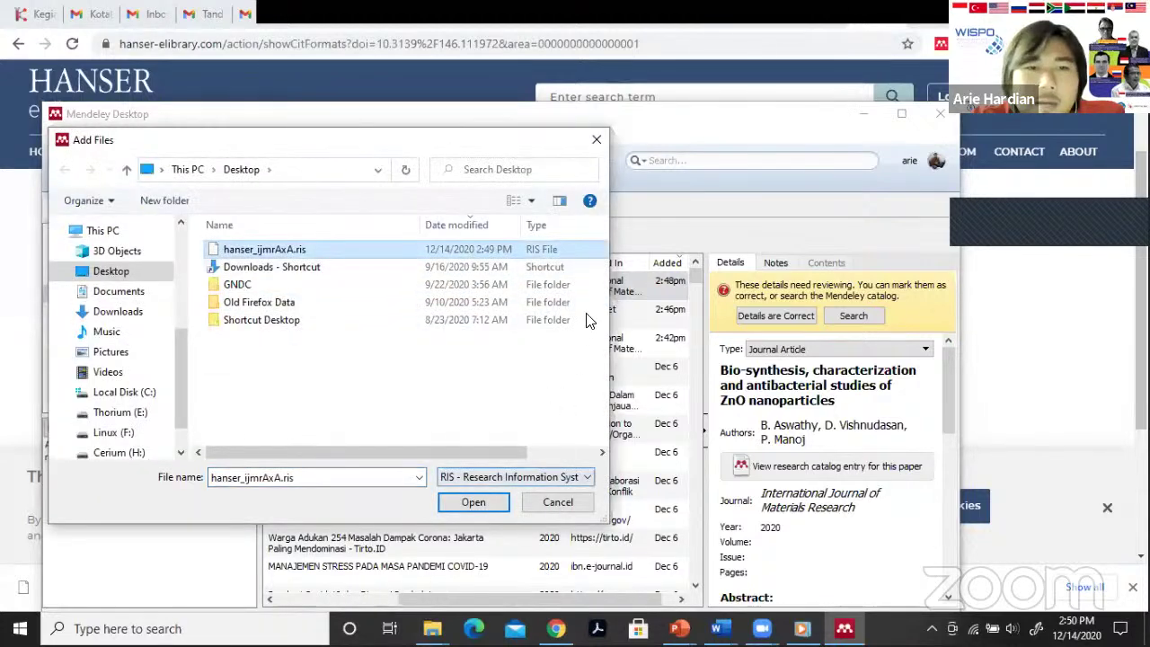
key("Return")
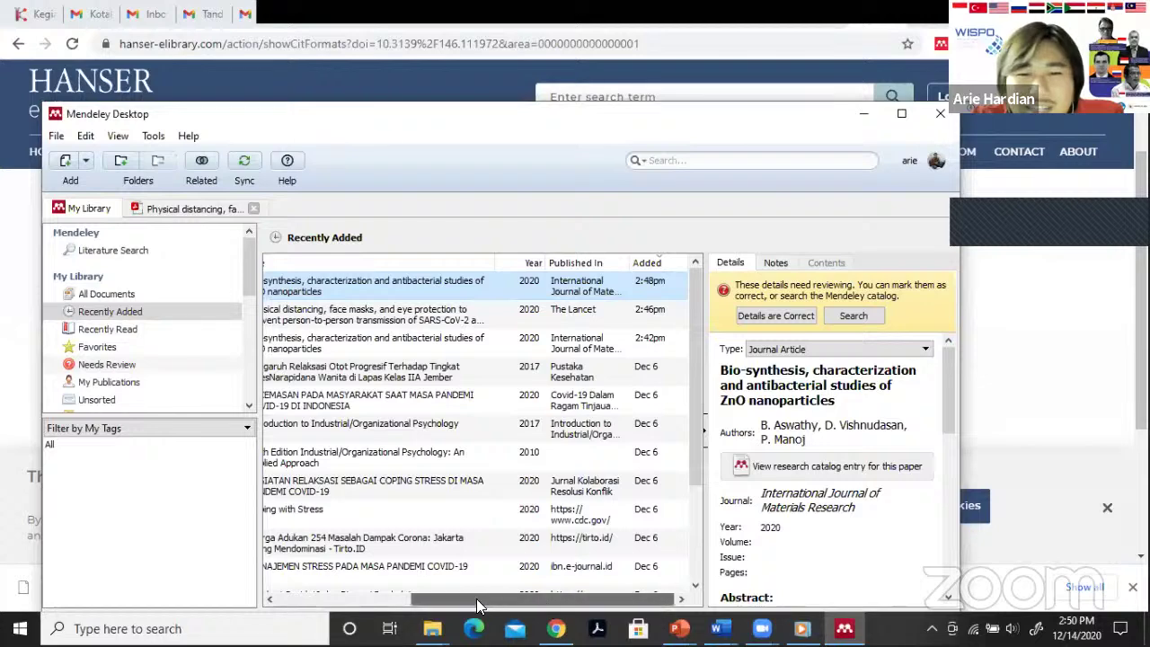
Examine the newest ZnO nanoparticles entry among the recently added documents, checking its authors, date added, volume, issue, pages and publication date.
left_click_drag(647, 598, 568, 587)
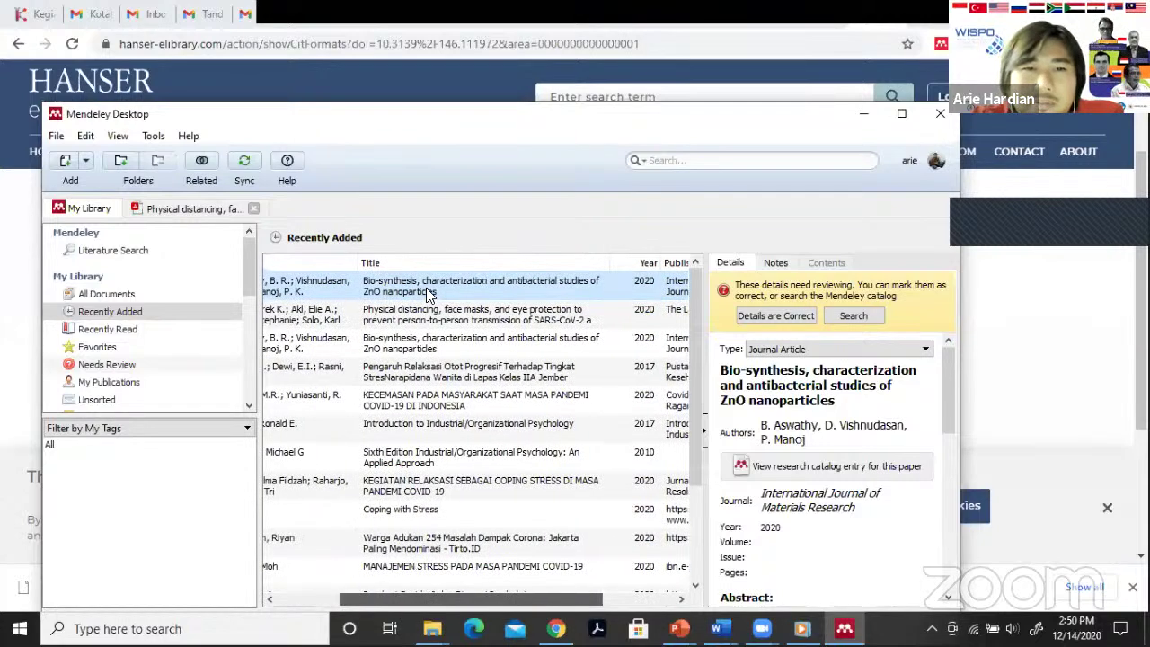
left_click(430, 293)
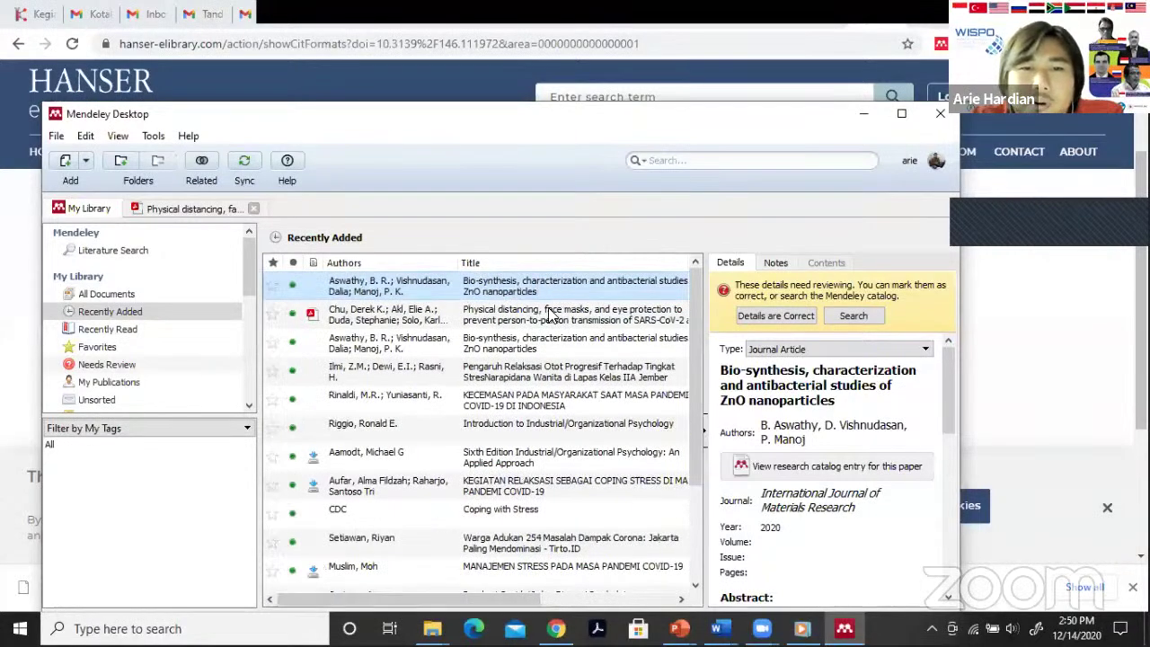
left_click_drag(526, 597, 645, 594)
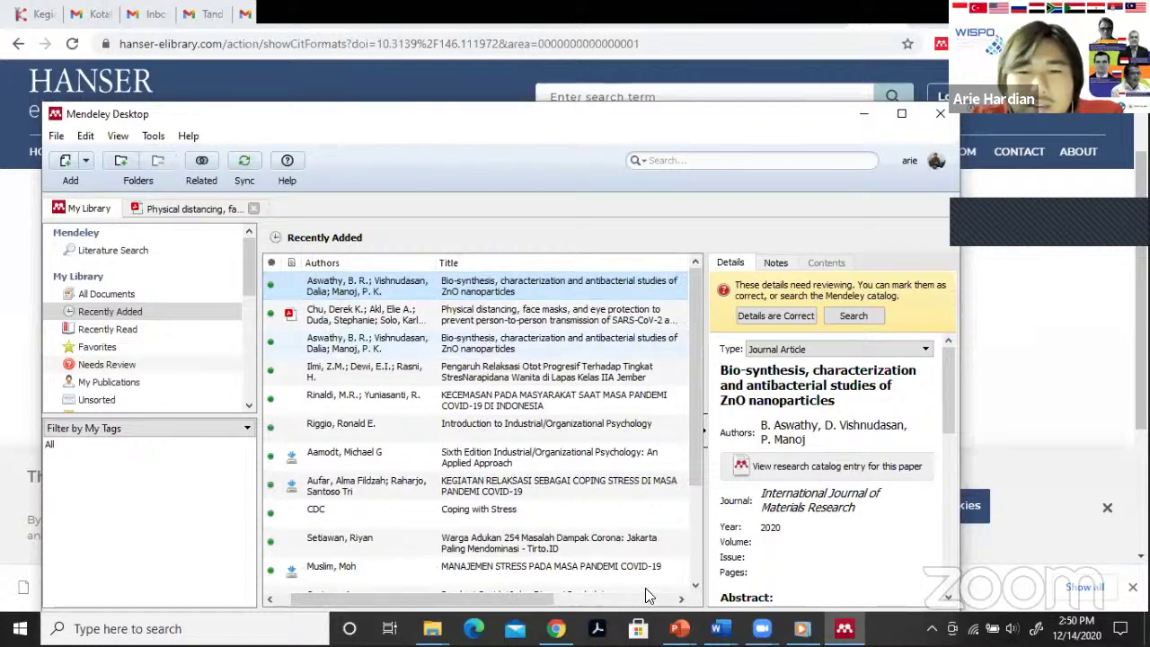
scroll(848, 539, "down", 5)
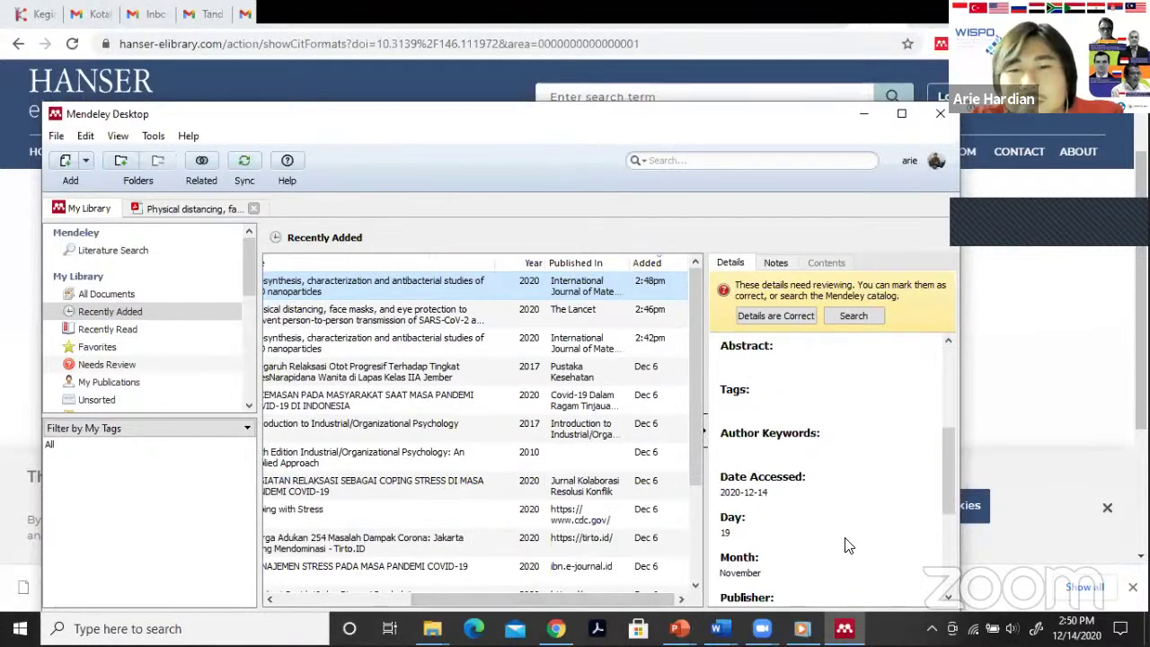
scroll(850, 544, "up", 5)
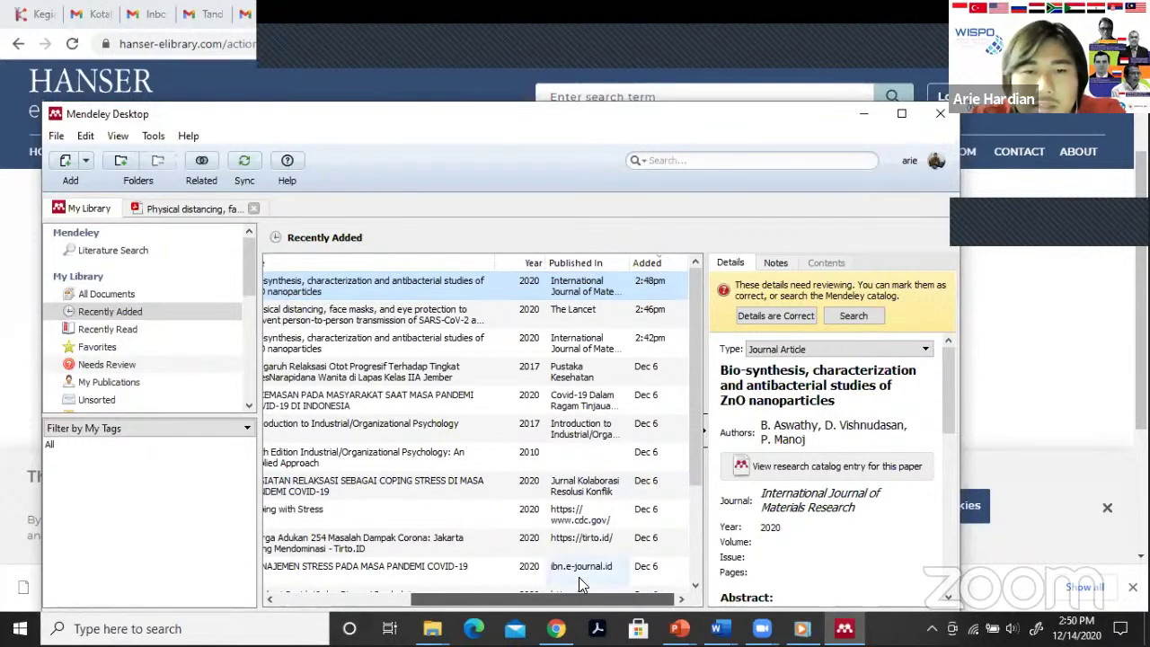
left_click(776, 545)
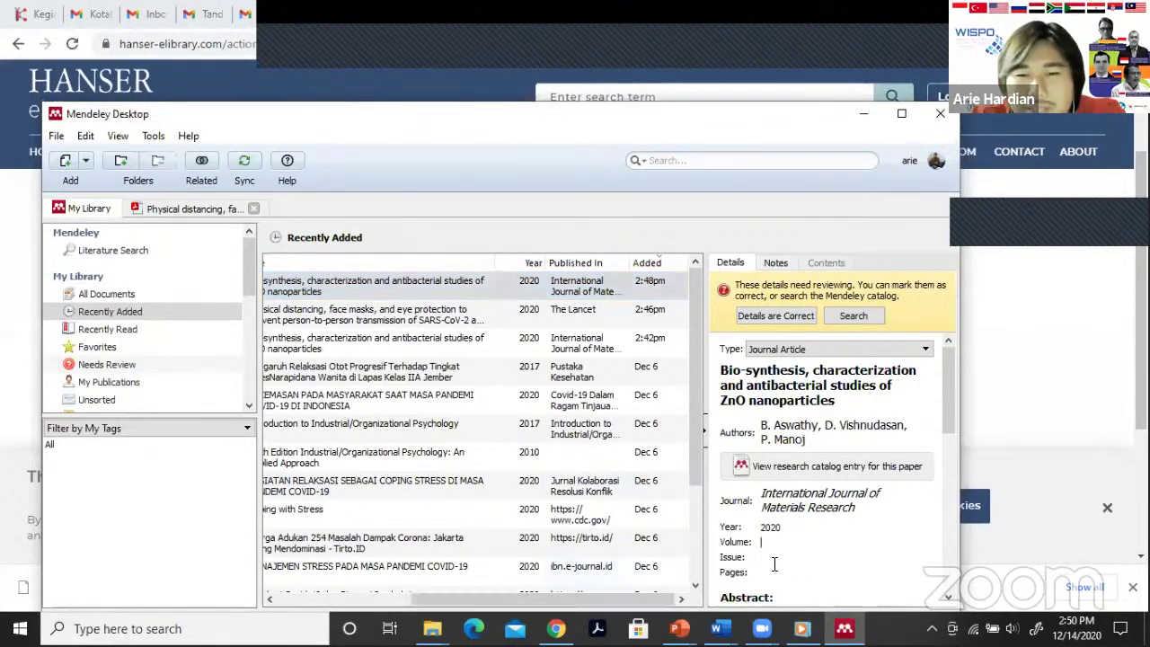
left_click(589, 288)
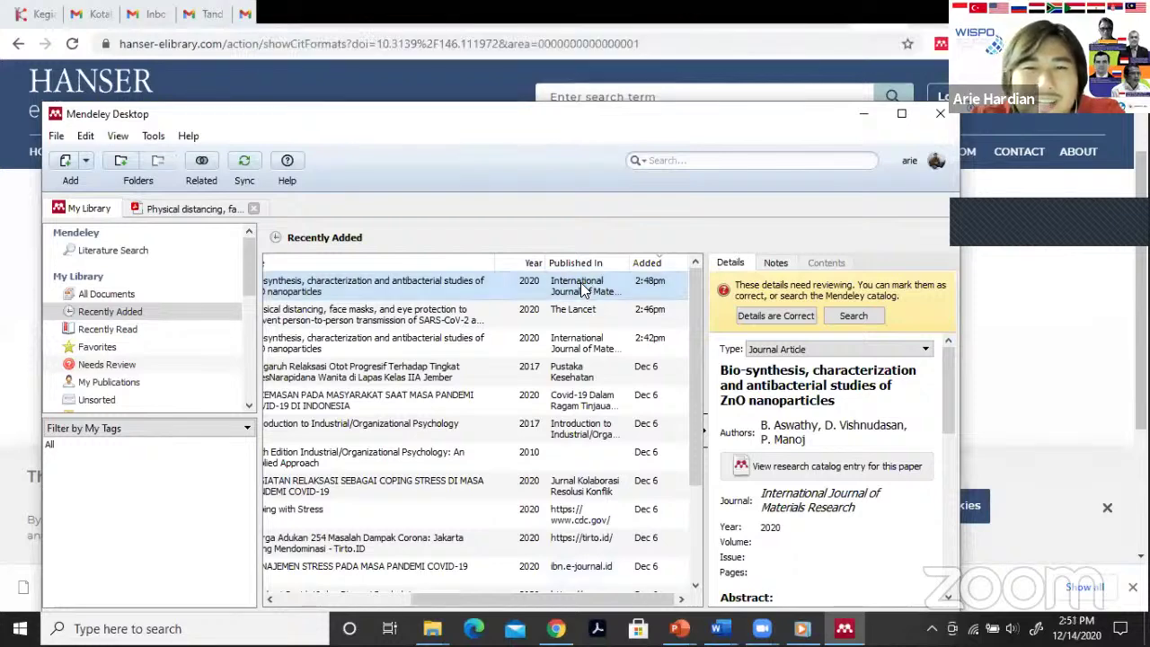
left_click_drag(562, 600, 442, 585)
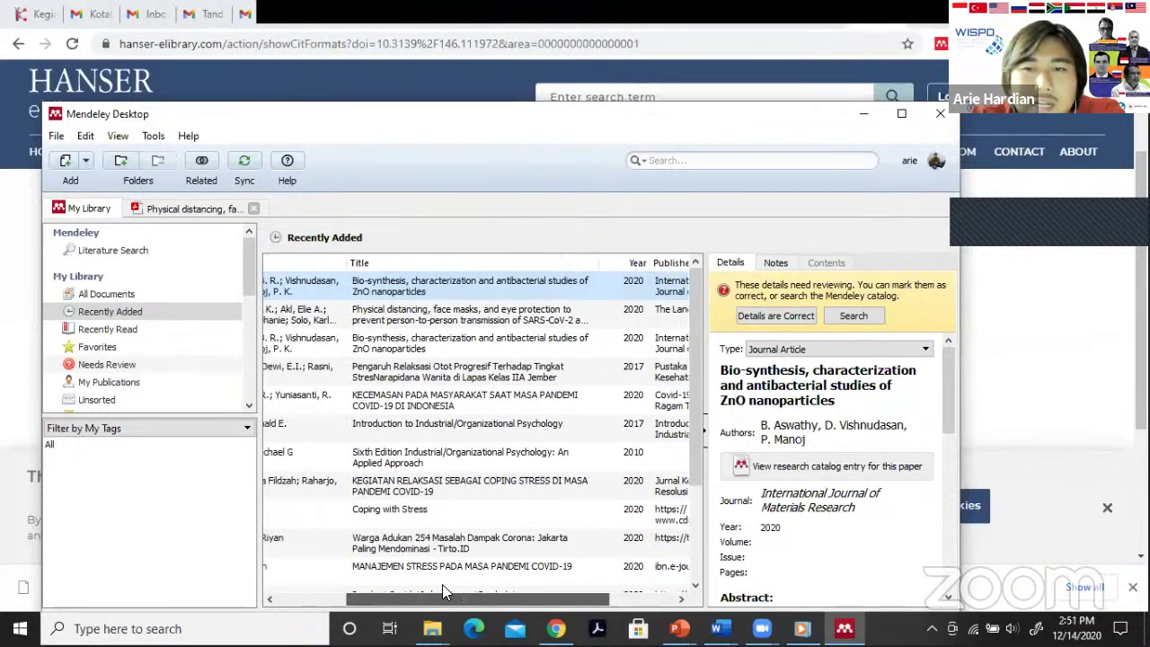